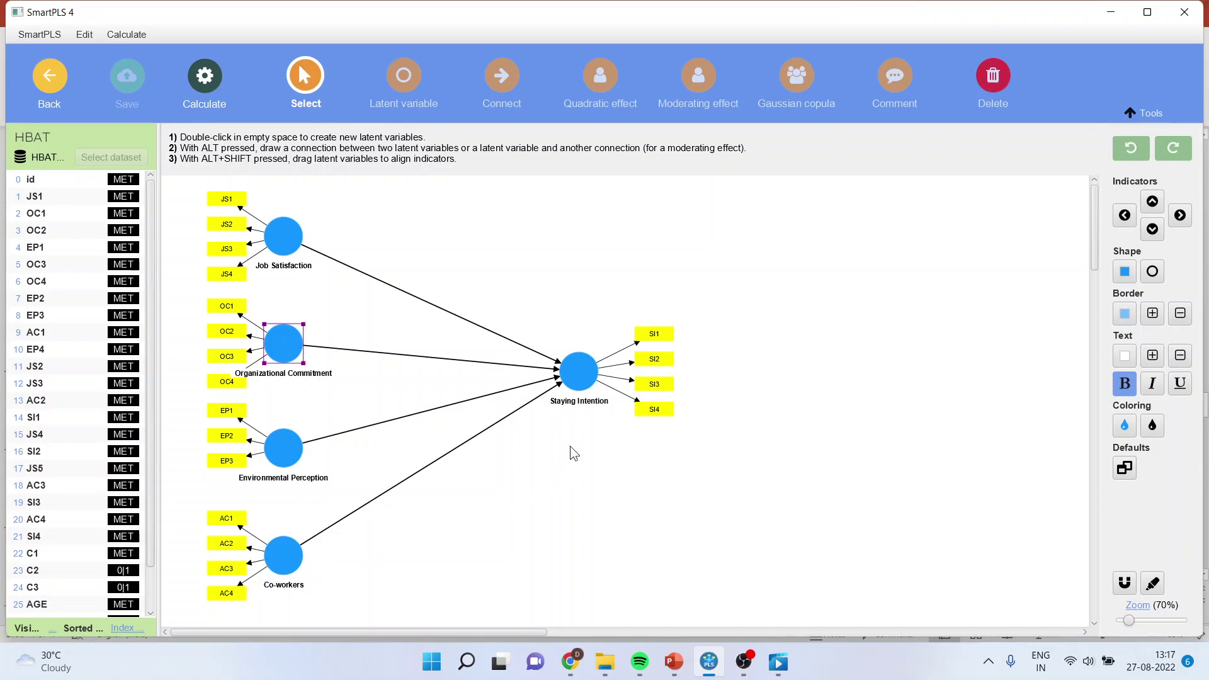
pyautogui.click(284, 238)
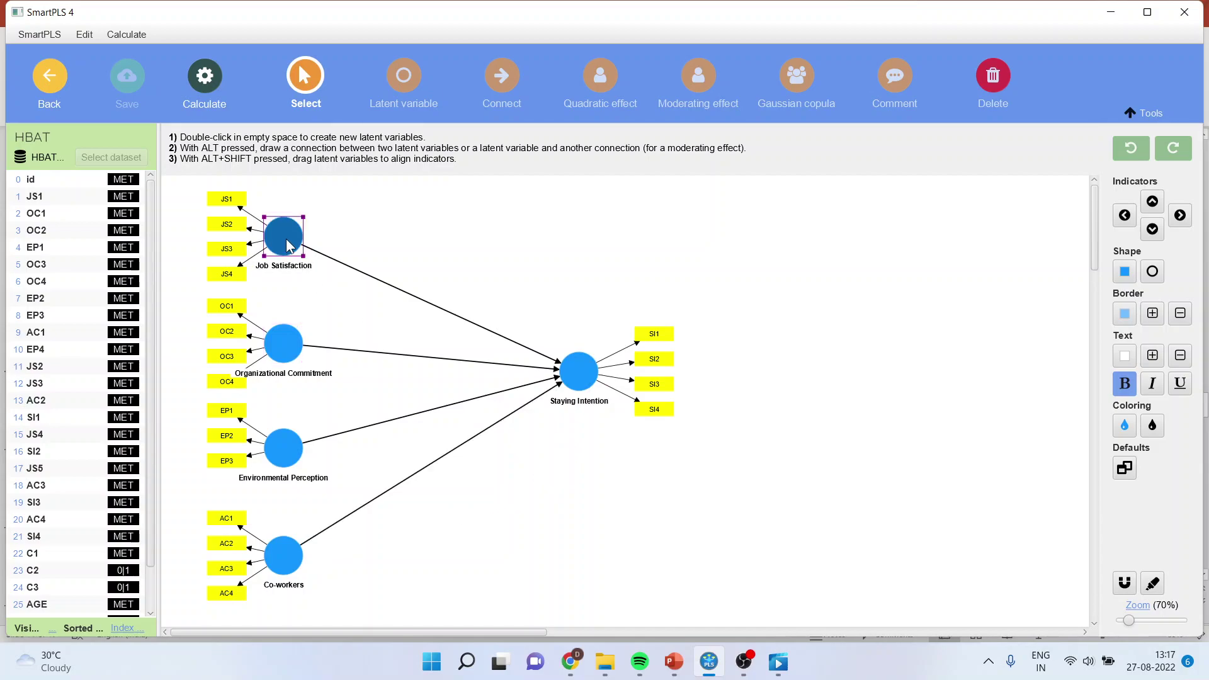
pyautogui.click(578, 374)
pyautogui.moveTo(283, 237); pyautogui.dragTo(270, 236)
pyautogui.click(577, 376)
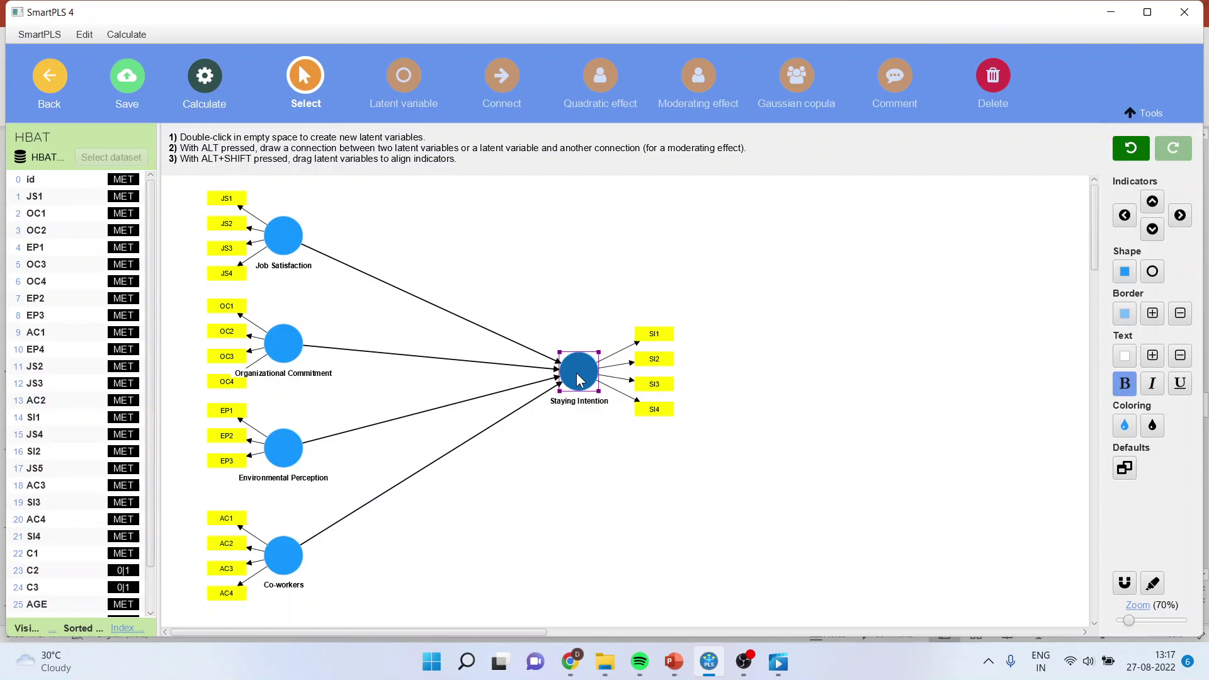
# Step: Create a latent variable named Gender from indicator C1 and place it above the path from Job Satisfaction to Staying Intention
pyautogui.click(33, 554)
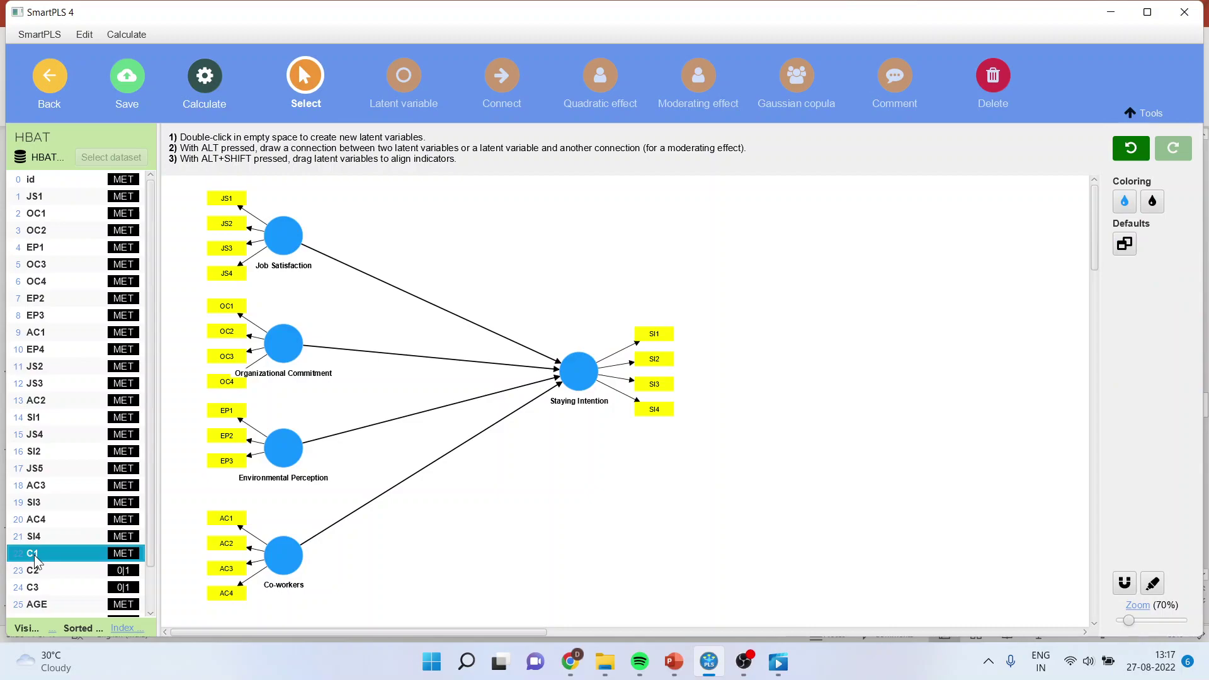
pyautogui.moveTo(40, 552); pyautogui.dragTo(459, 238)
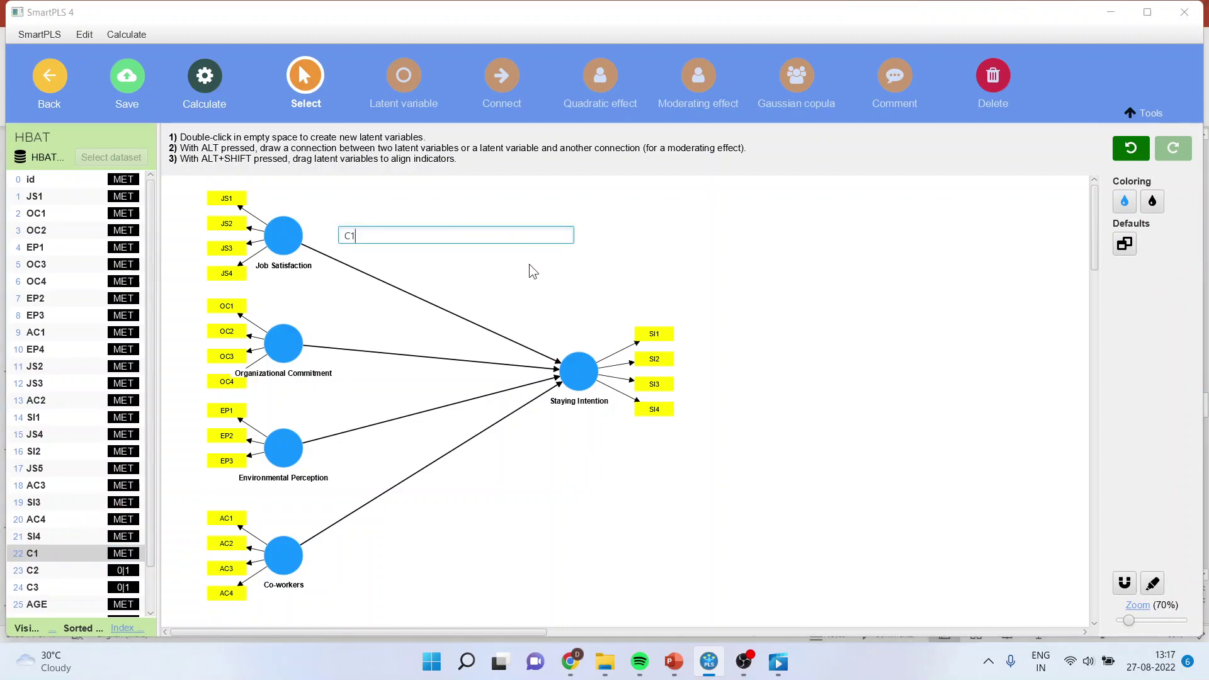
pyautogui.press('BackSpace')
pyautogui.press('BackSpace')
pyautogui.write('Gender')
pyautogui.press('Return')
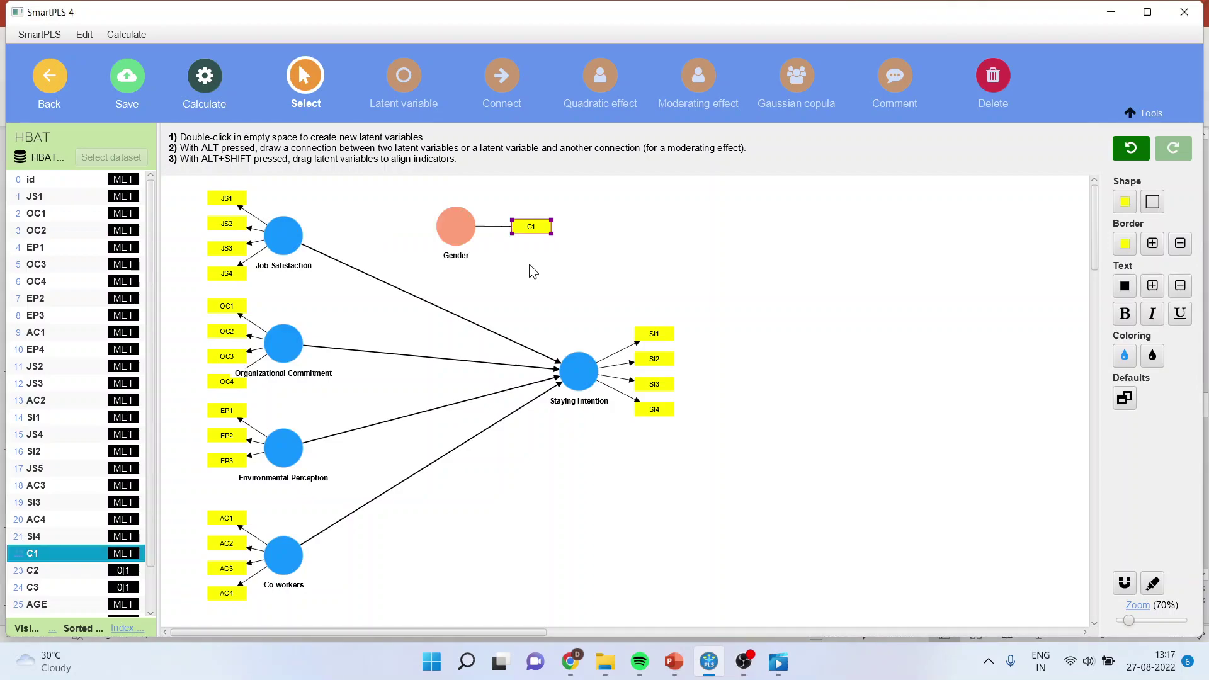
pyautogui.moveTo(463, 227); pyautogui.dragTo(490, 221)
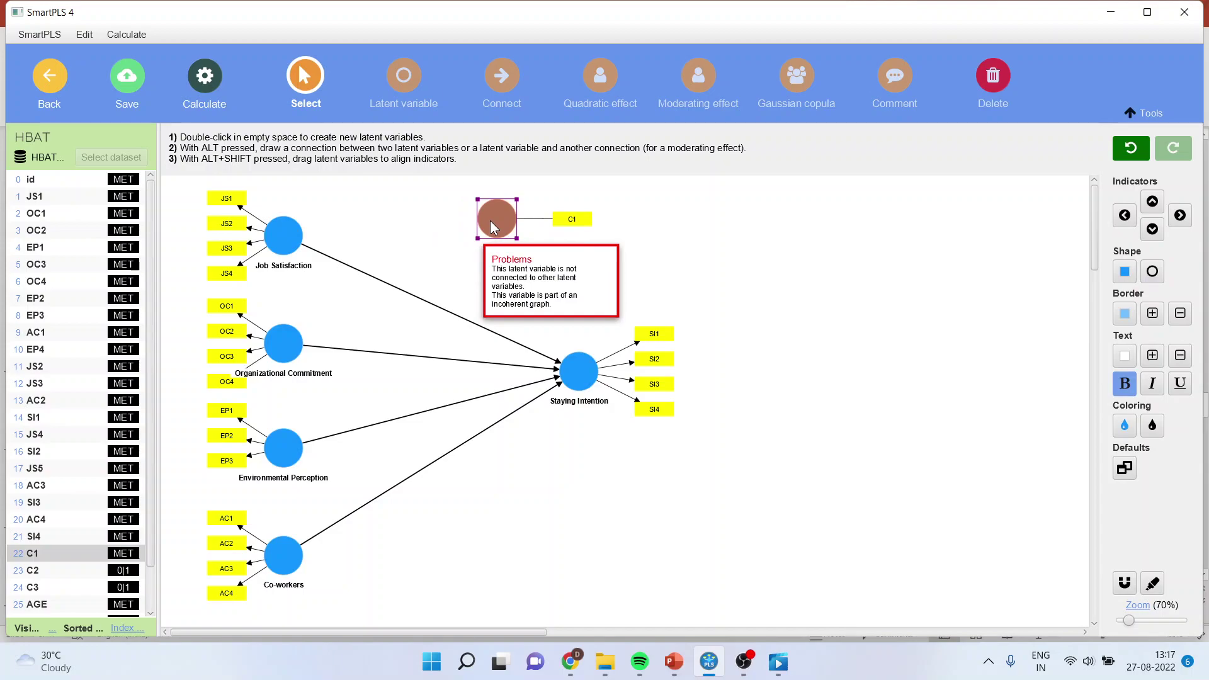
# Step: Connect Gender to the path from Job Satisfaction to Staying Intention as a moderating effect
pyautogui.click(746, 254)
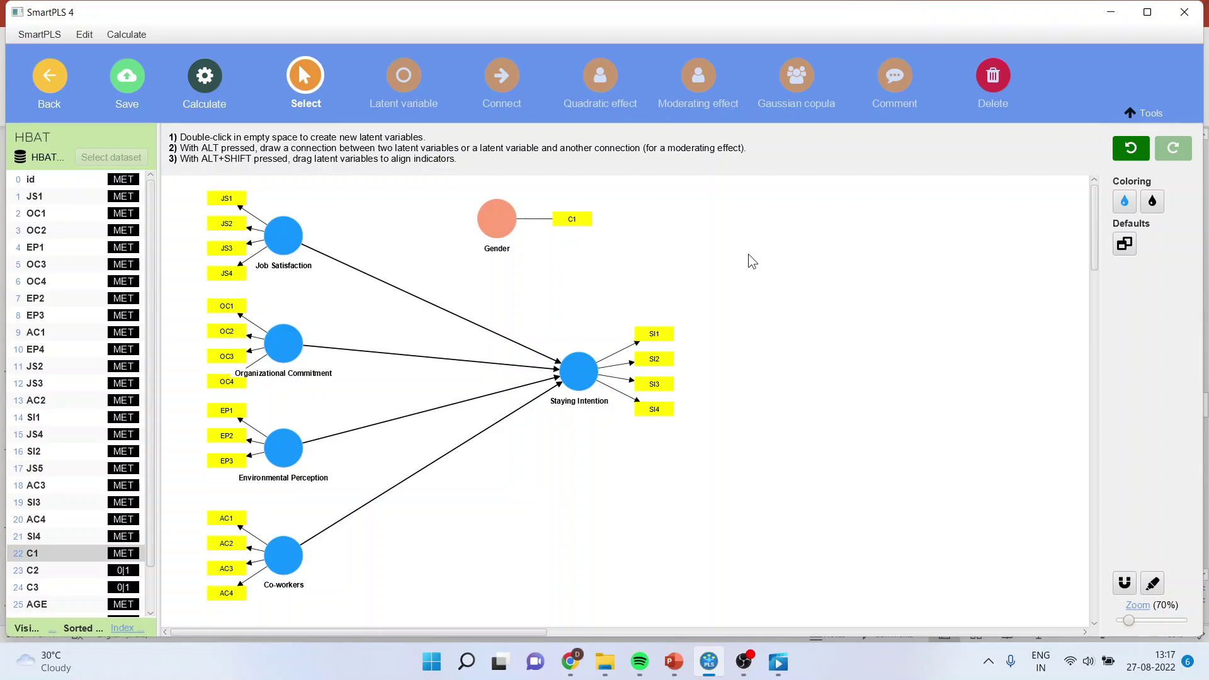
pyautogui.click(510, 91)
pyautogui.moveTo(489, 226); pyautogui.dragTo(440, 308)
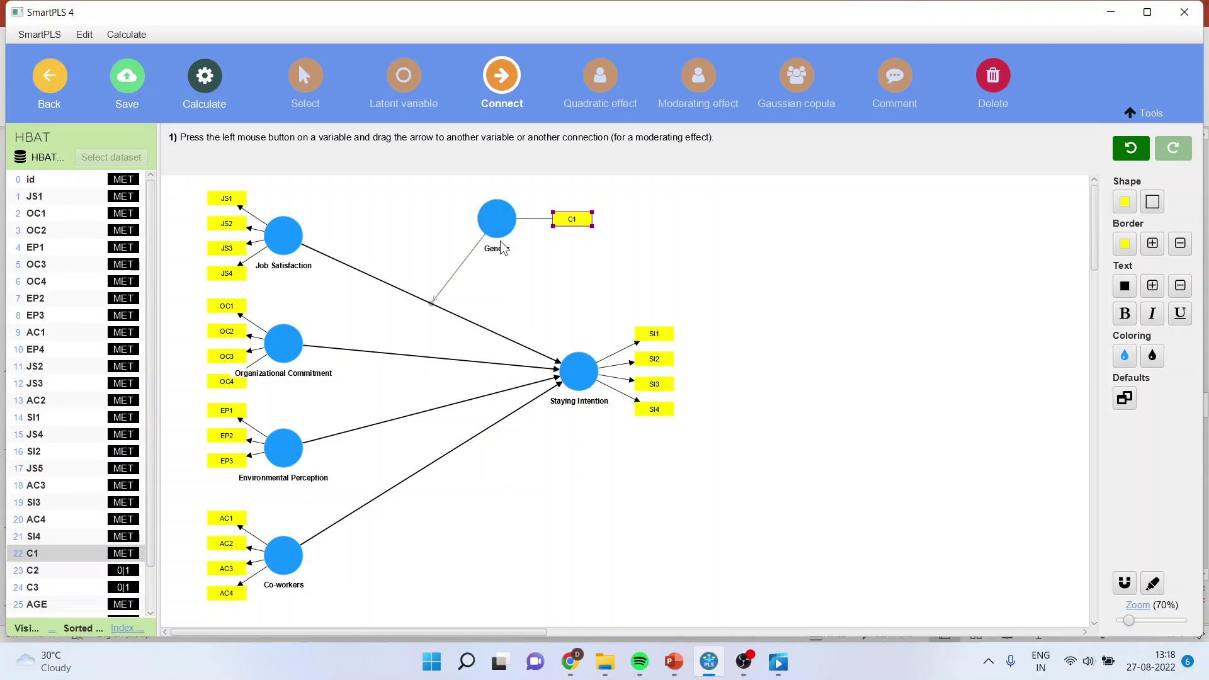
# Step: Run bootstrapping with 5000 subsamples and show path coefficients and p values for the inner model
pyautogui.click(204, 82)
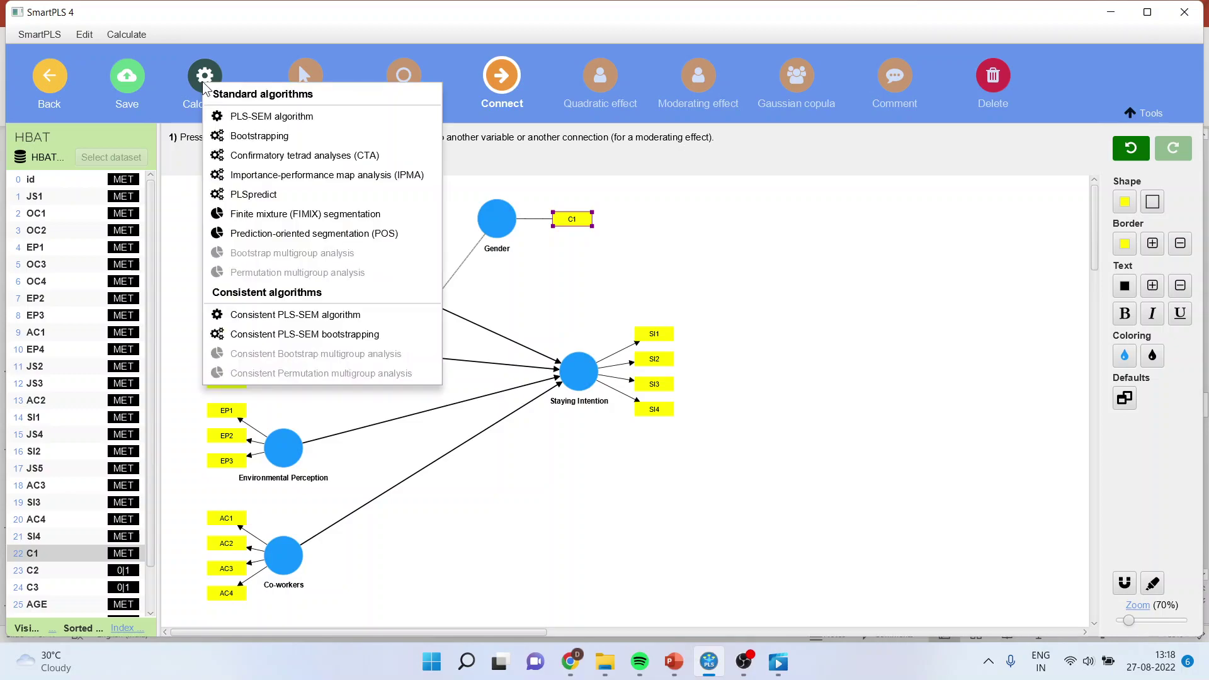
pyautogui.click(271, 137)
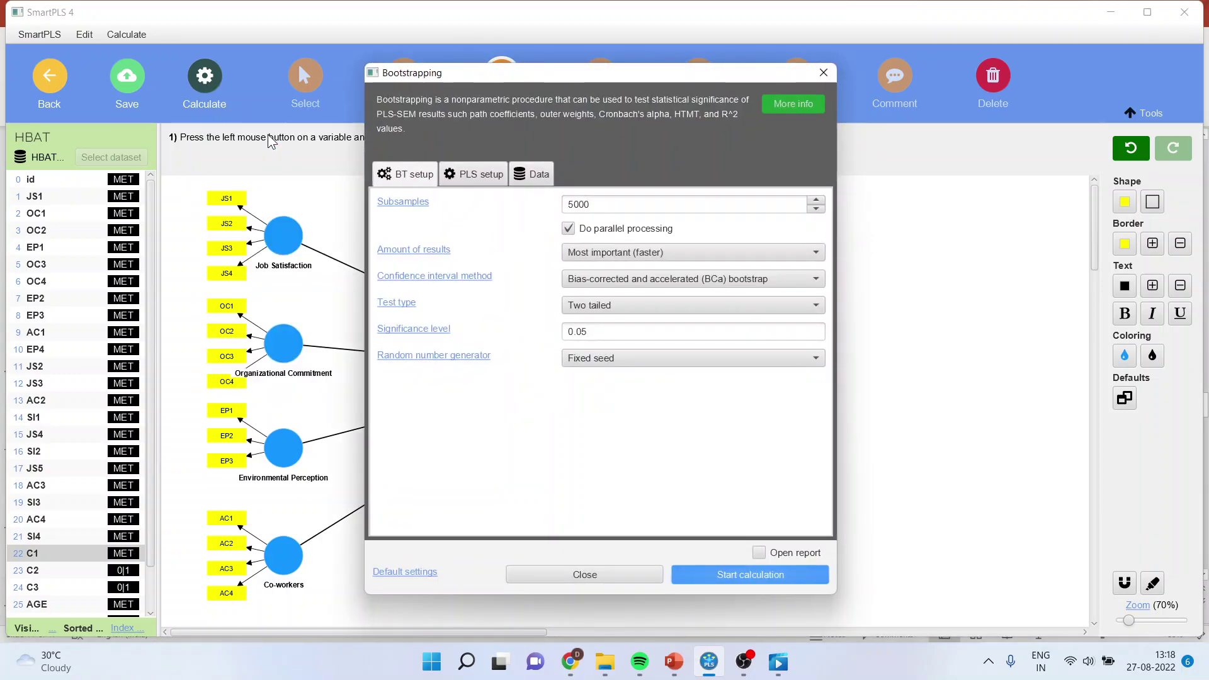
pyautogui.click(733, 574)
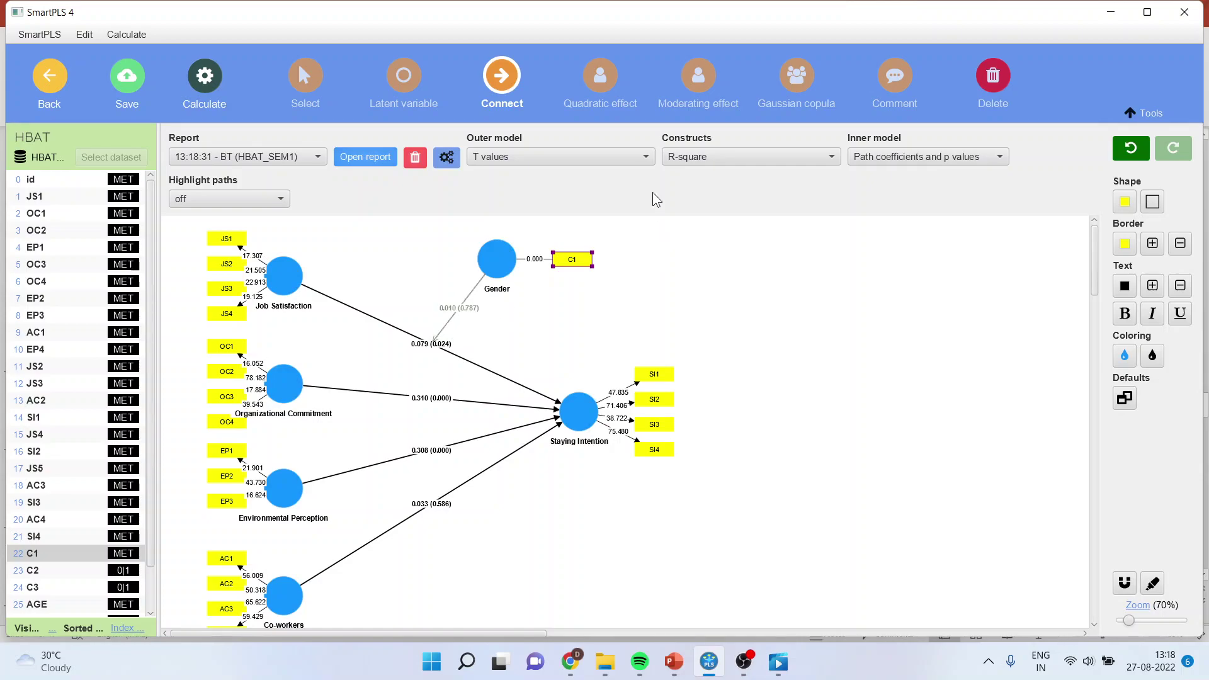
pyautogui.click(997, 157)
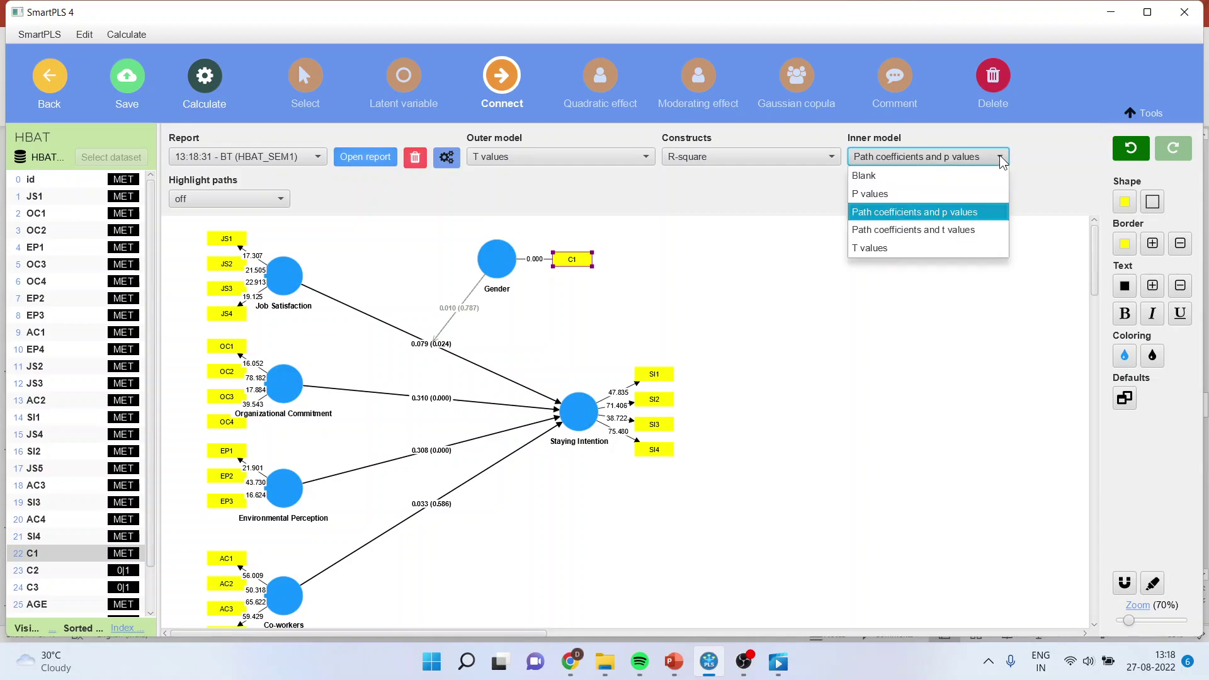
pyautogui.click(981, 212)
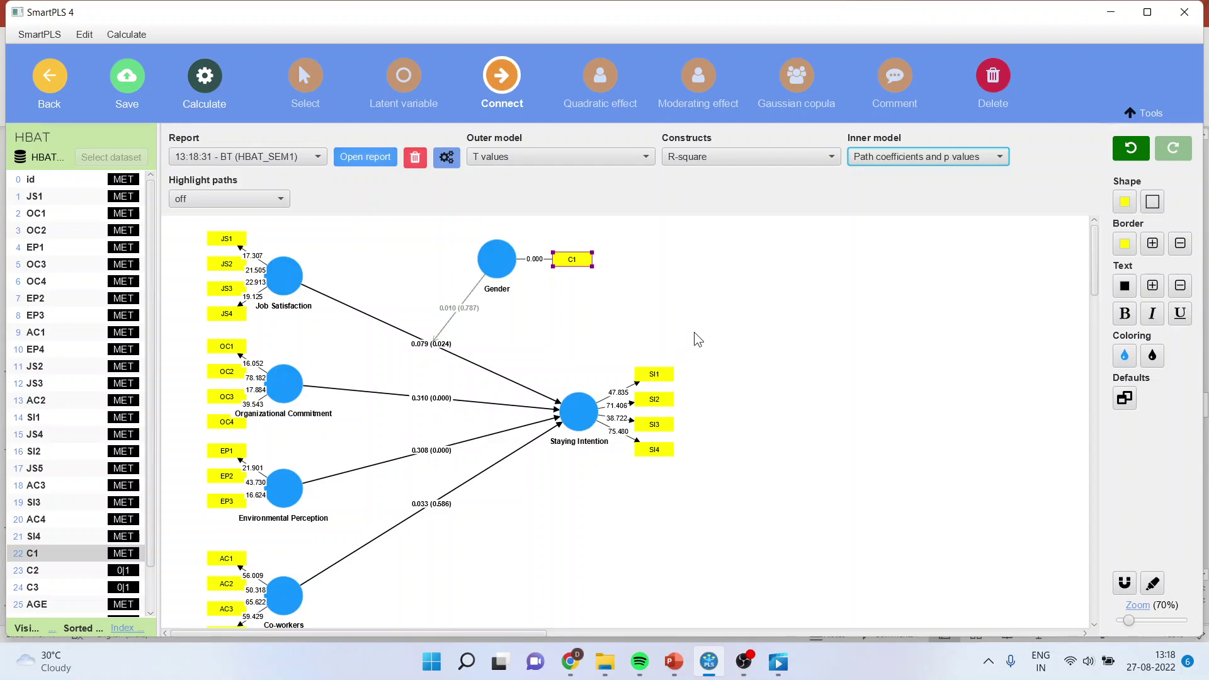
# Step: Open the bootstrapping report and examine the path coefficient and p value of the Gender x Job Satisfaction effect on Staying Intention
pyautogui.click(366, 158)
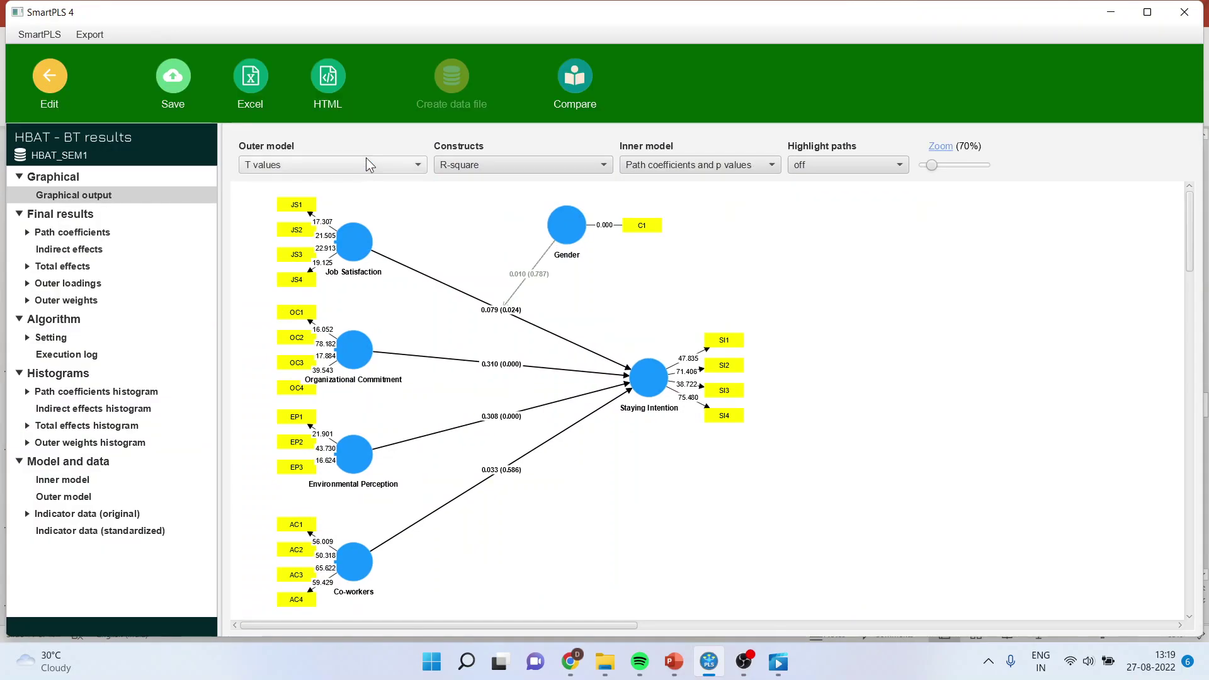
pyautogui.click(71, 233)
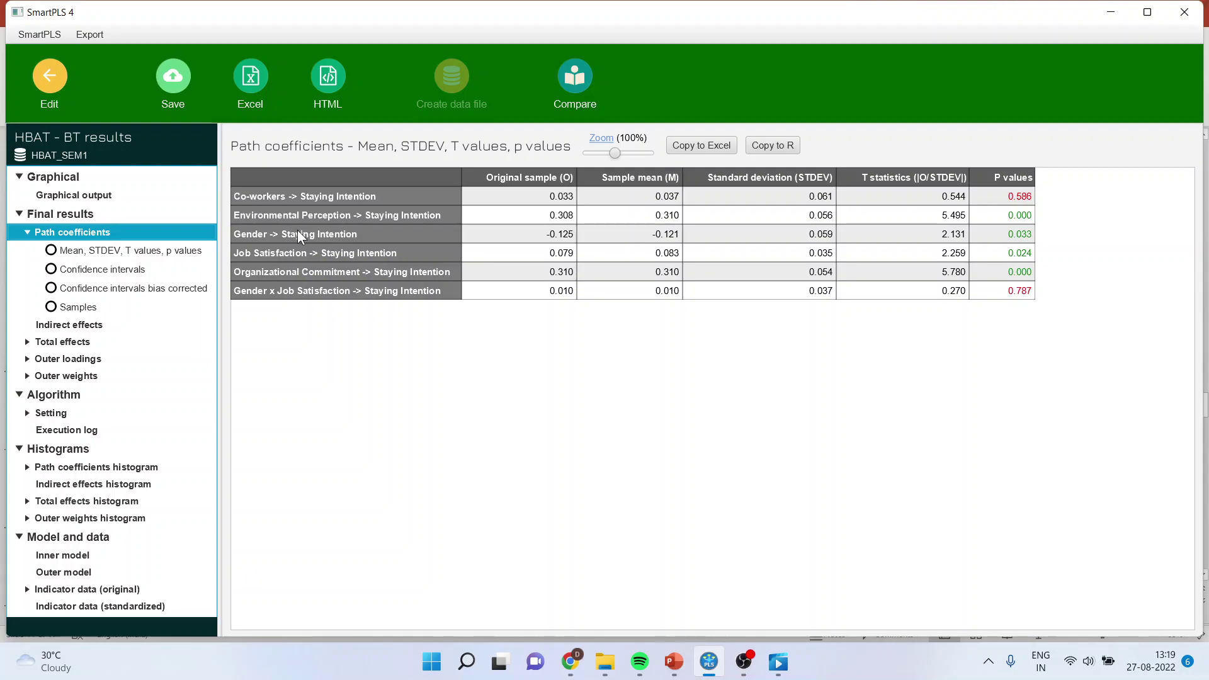
pyautogui.click(318, 233)
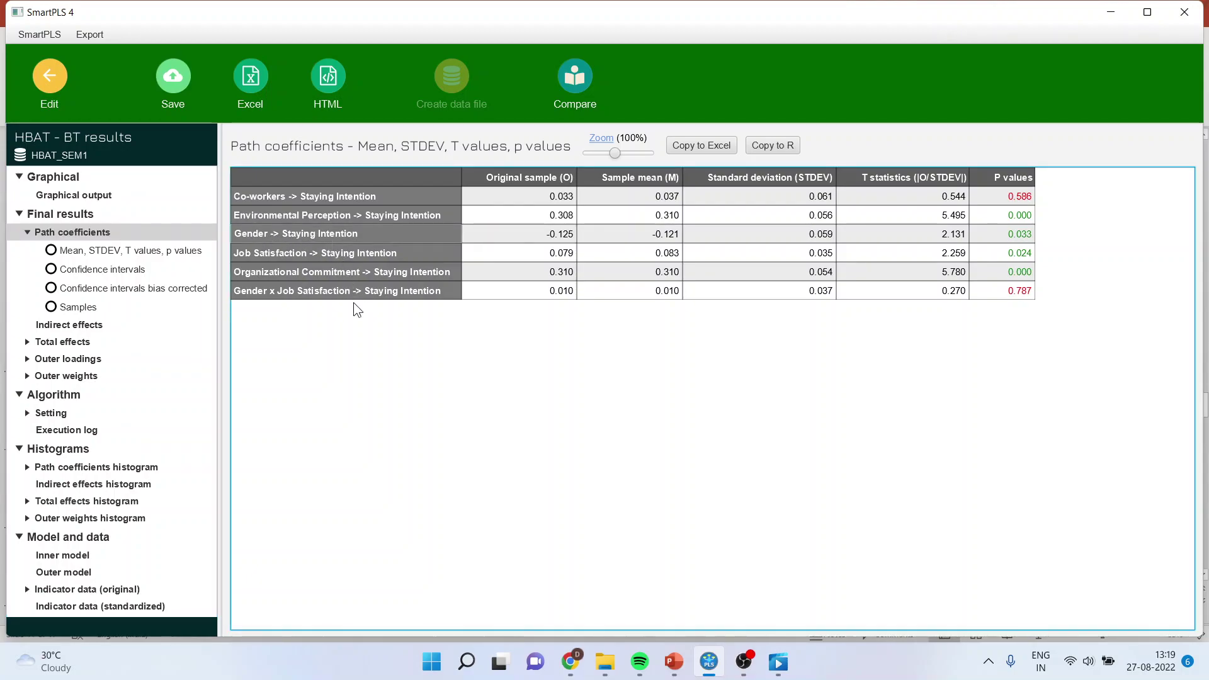
pyautogui.click(296, 294)
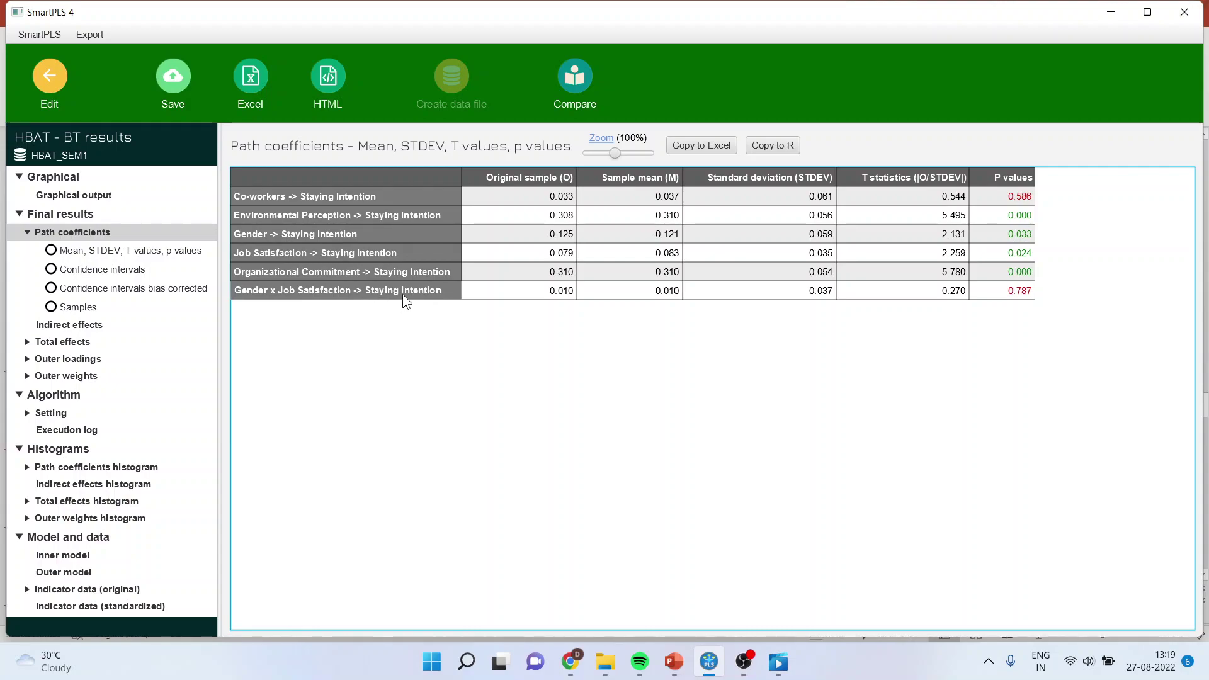
pyautogui.click(1014, 292)
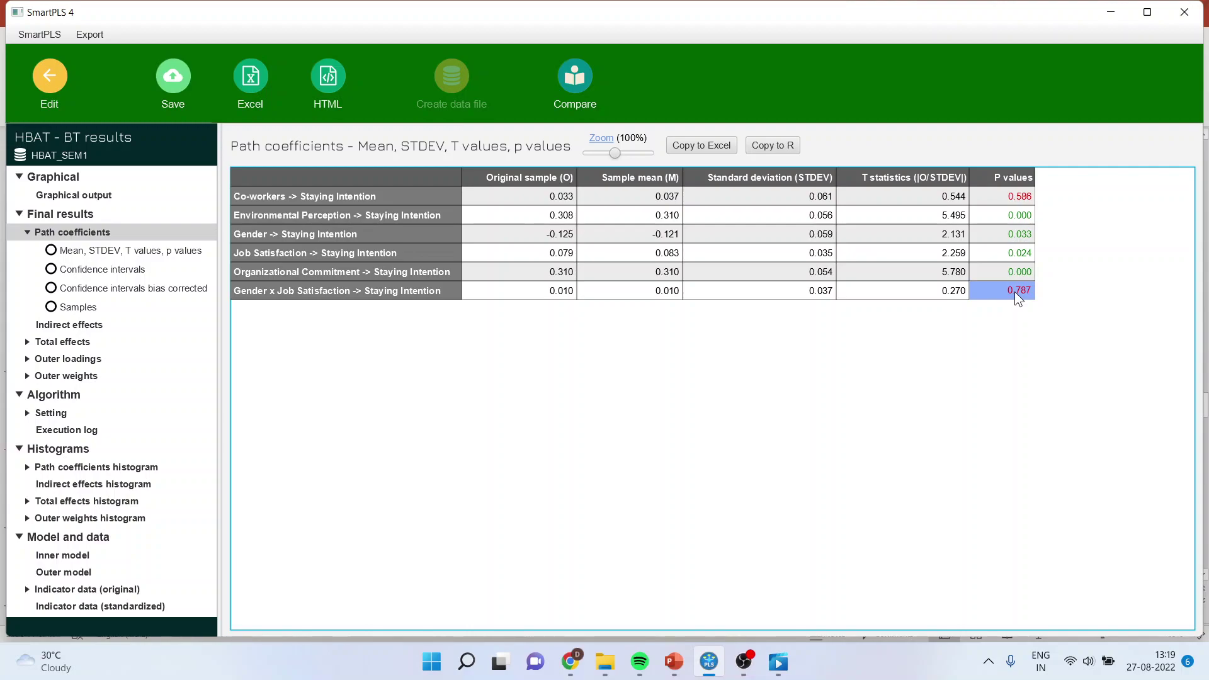
pyautogui.click(551, 296)
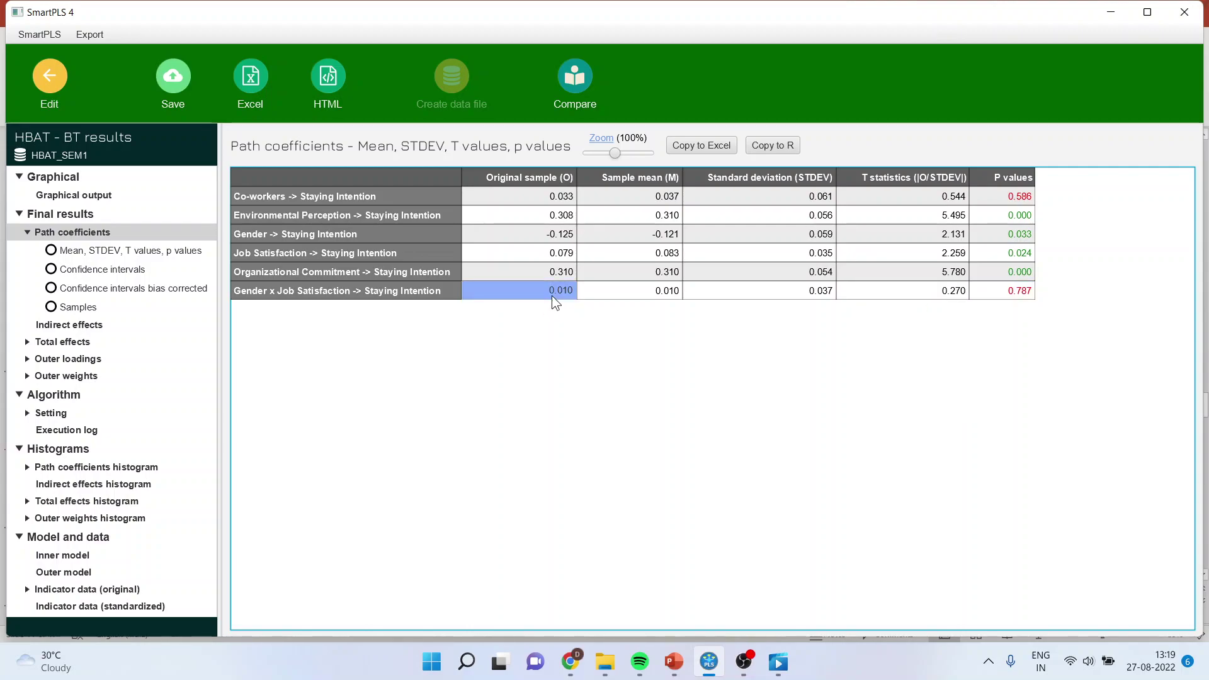
# Step: Check the bias-corrected confidence interval limits of the Gender x Job Satisfaction effect on Staying Intention
pyautogui.click(157, 289)
pyautogui.click(769, 291)
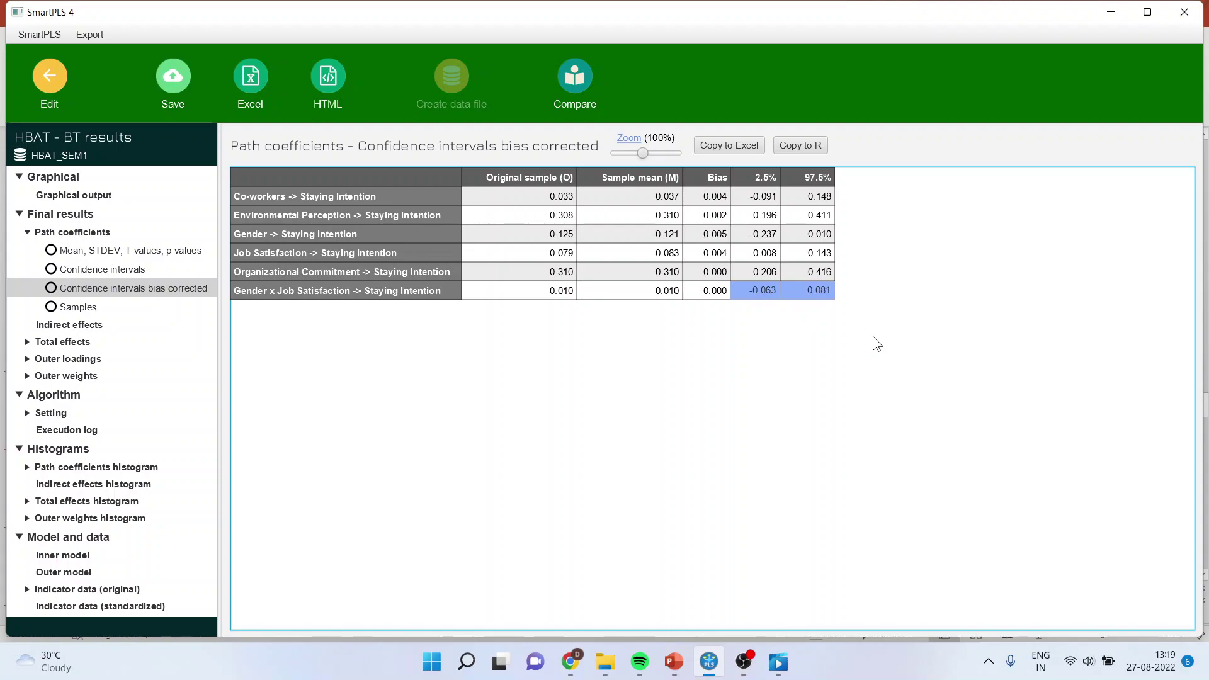
pyautogui.click(368, 302)
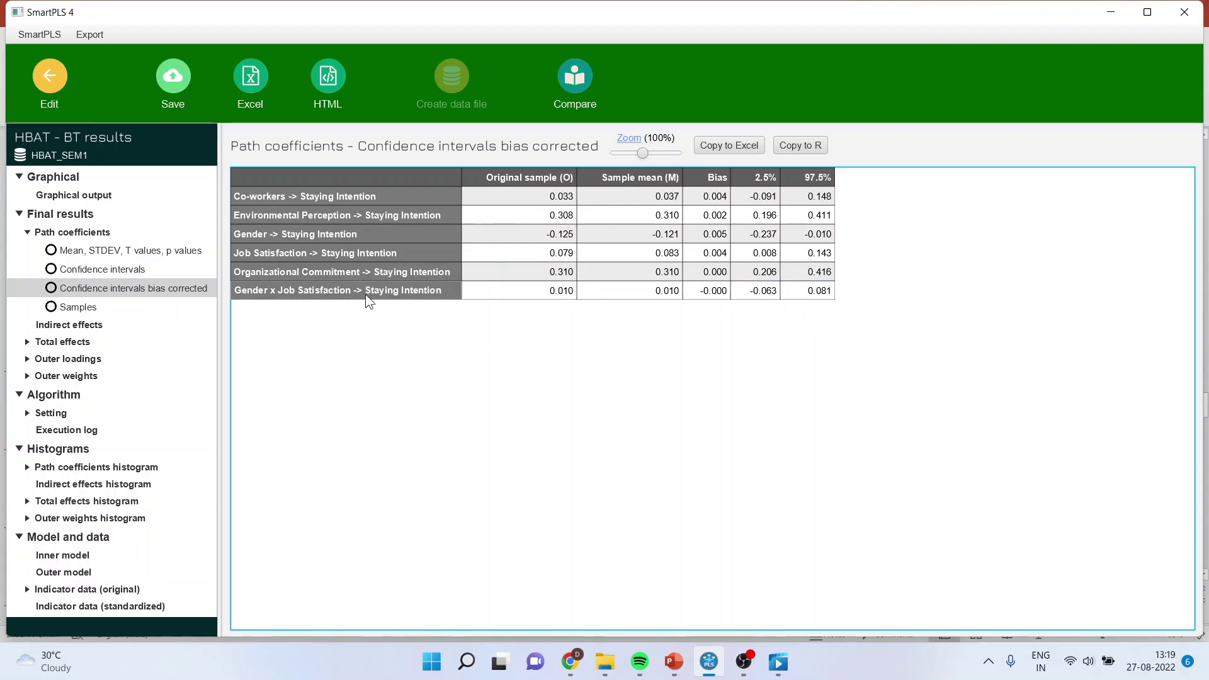
pyautogui.click(757, 292)
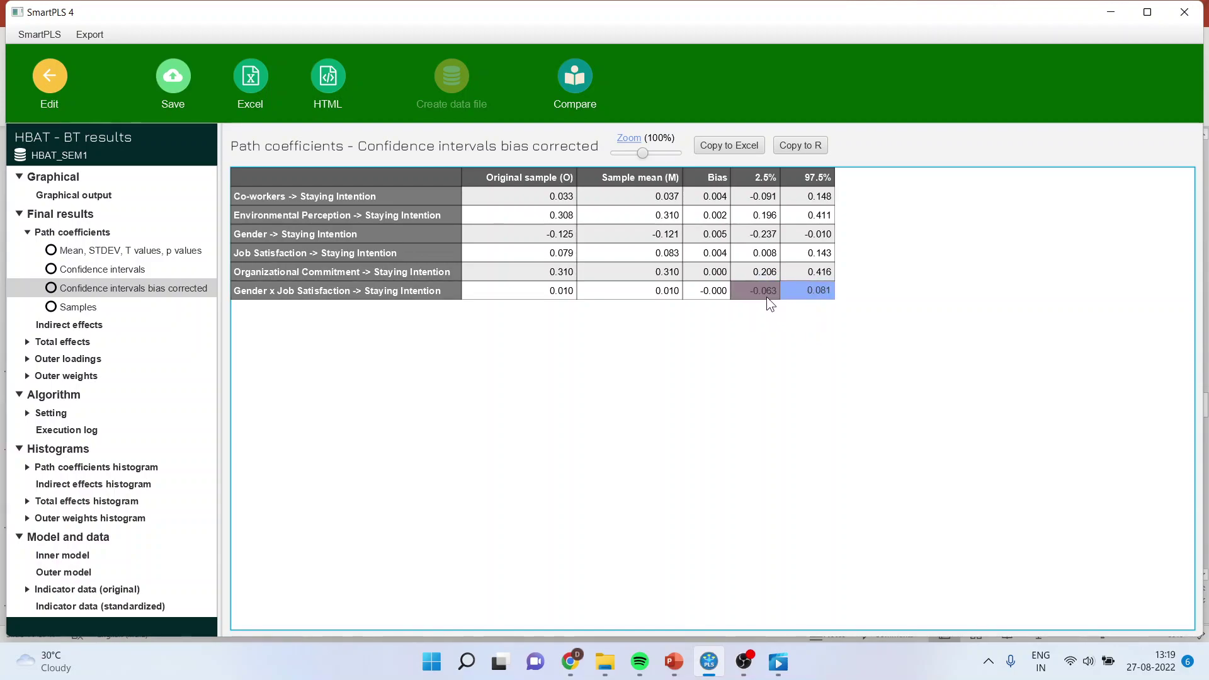
pyautogui.moveTo(766, 297); pyautogui.dragTo(812, 290)
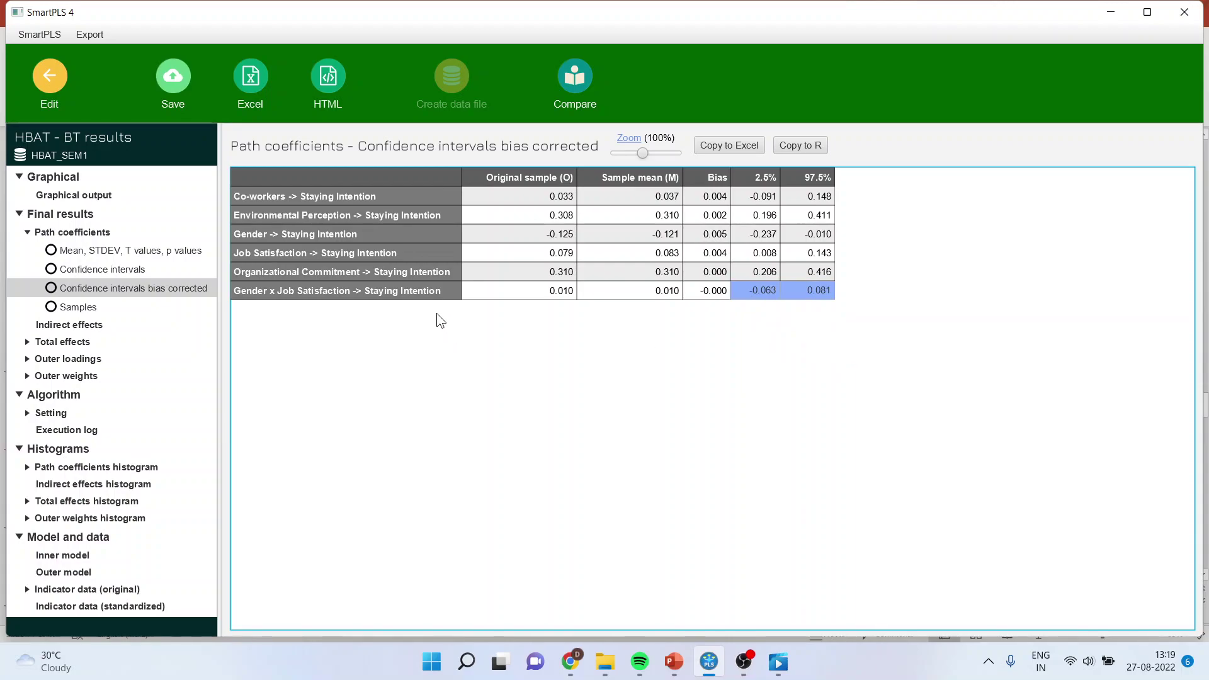
pyautogui.click(414, 294)
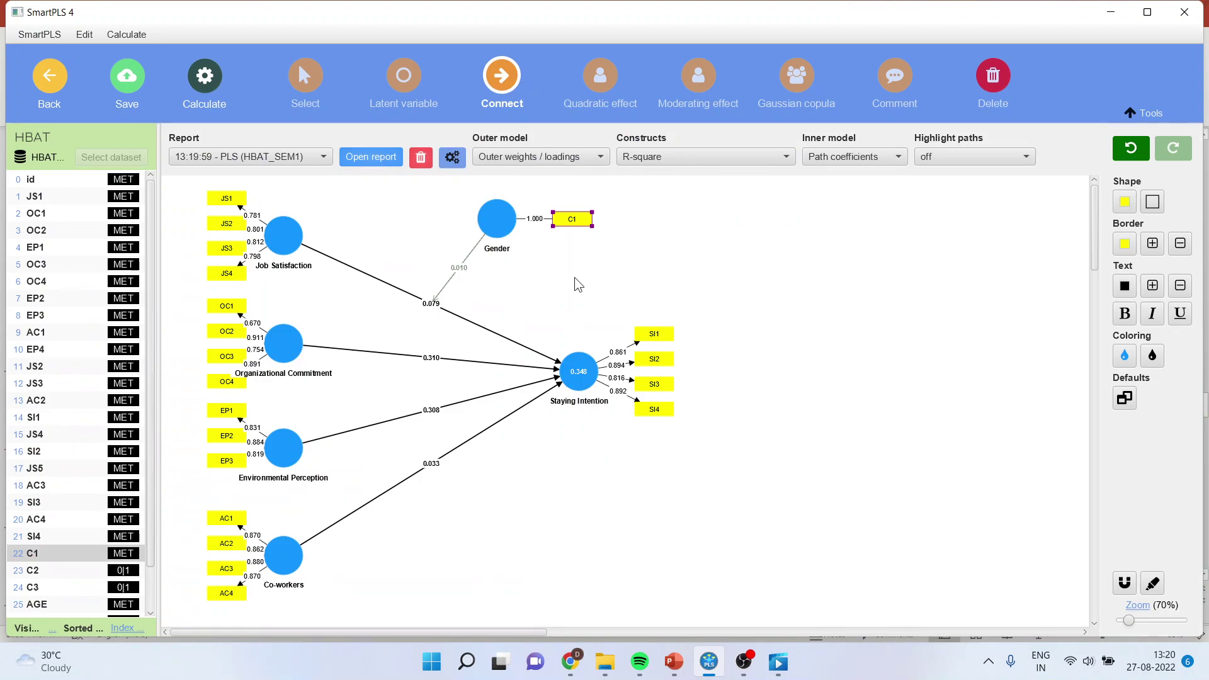
# Step: Run the PLS-SEM algorithm on the moderation model with the Path weighting scheme and Standardized results
pyautogui.moveTo(500, 229)
pyautogui.click(205, 90)
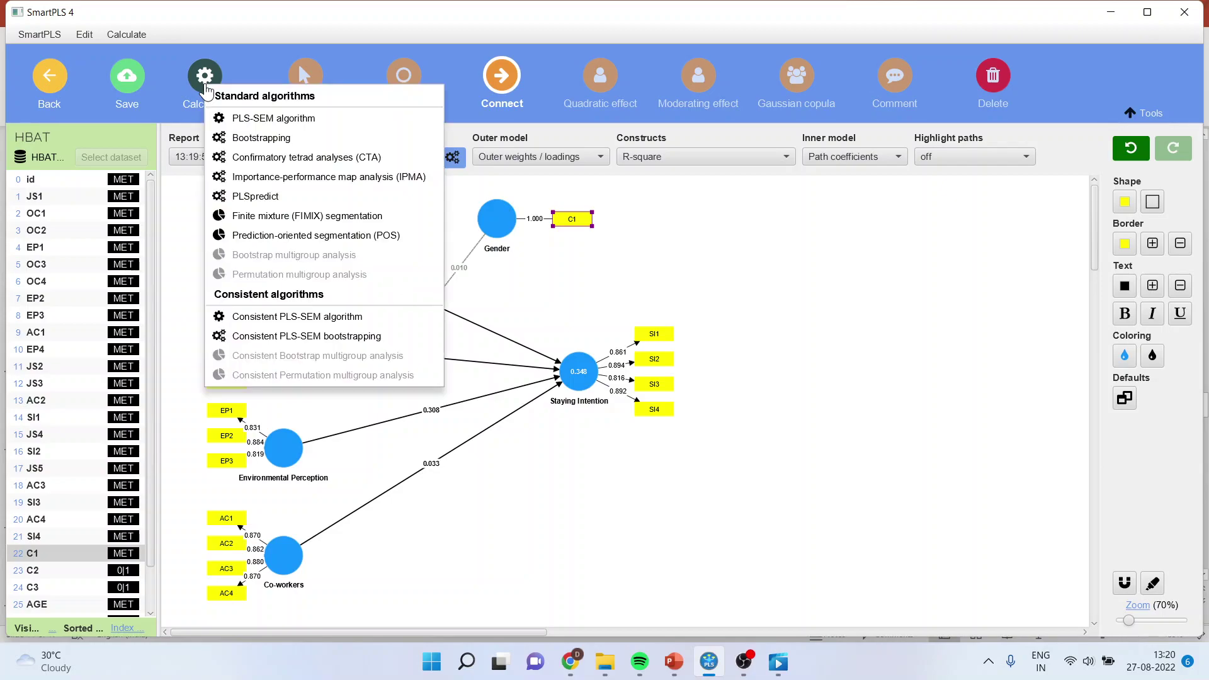
pyautogui.click(272, 117)
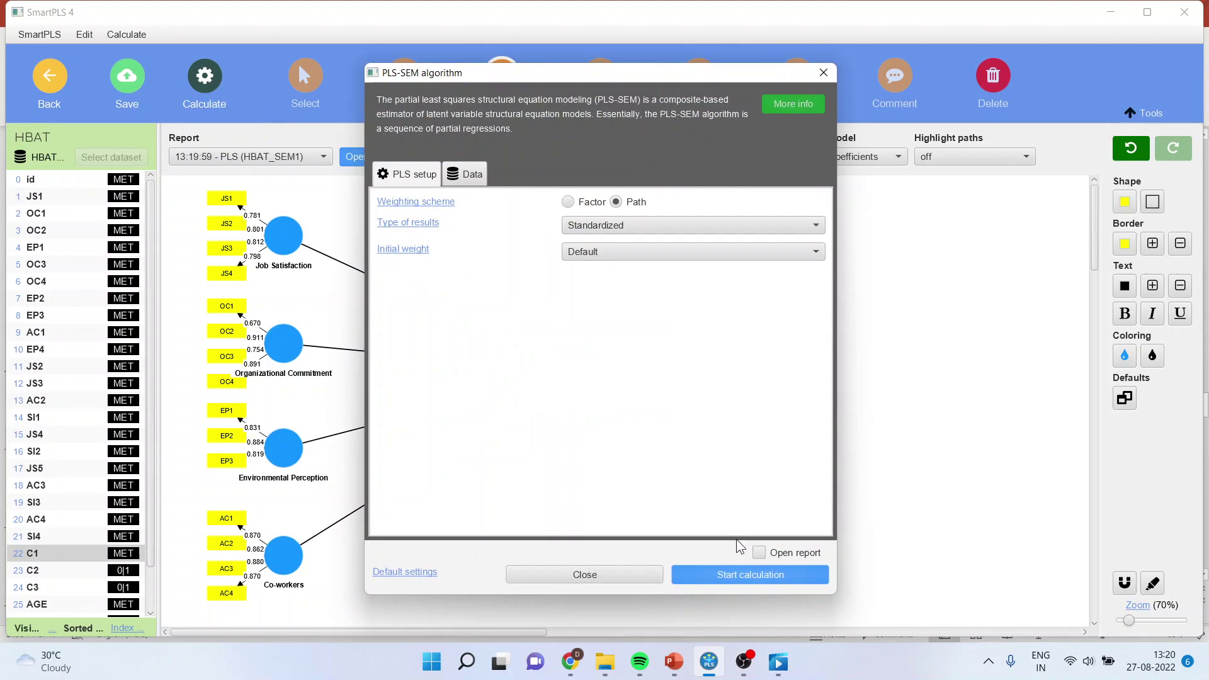
pyautogui.click(735, 573)
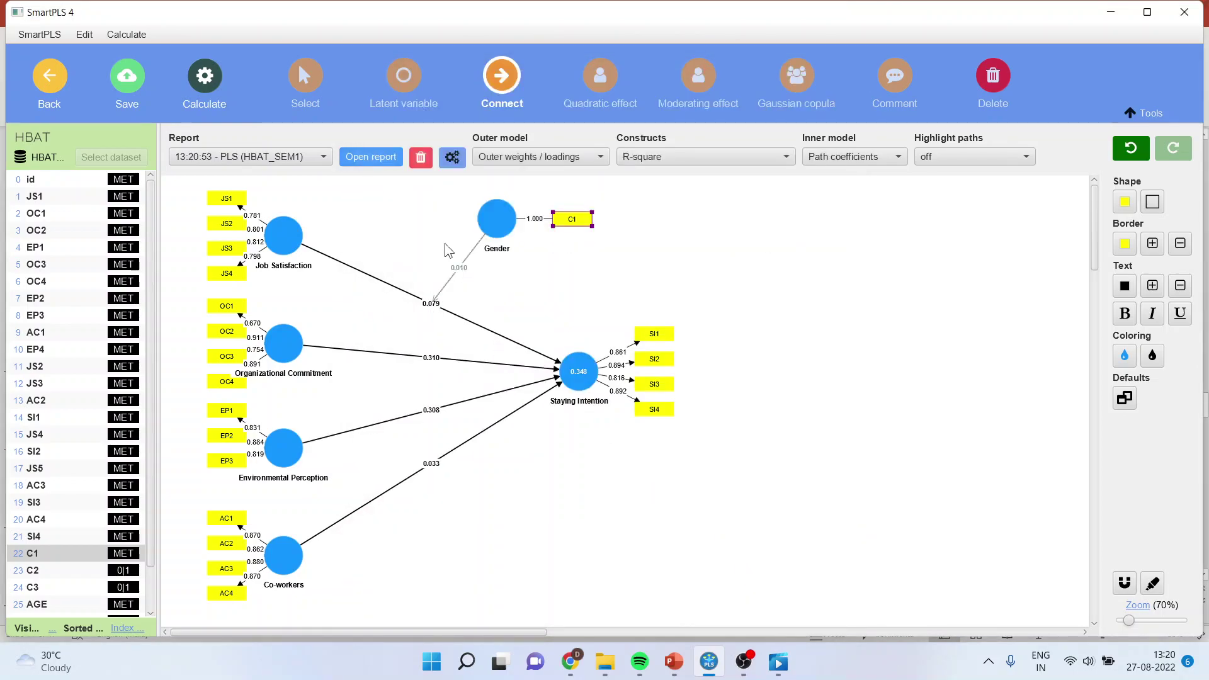
# Step: Open the PLS report and view the simple slope analysis of Gender x Job Satisfaction
pyautogui.click(373, 157)
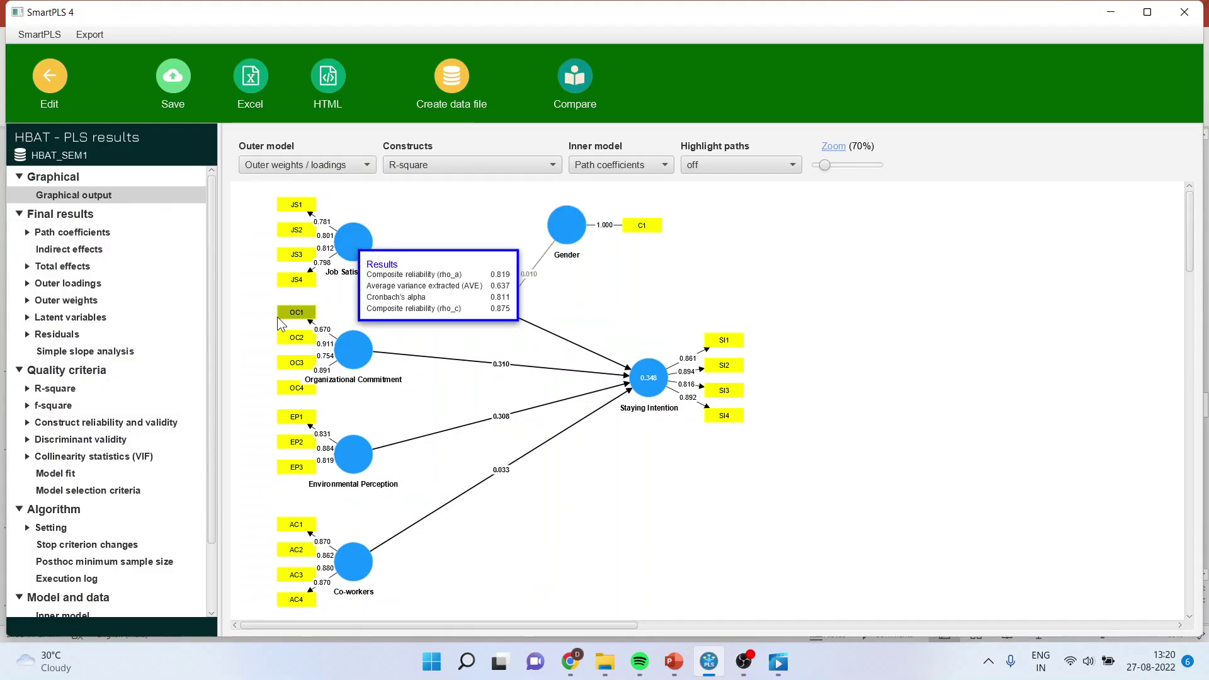
pyautogui.click(94, 353)
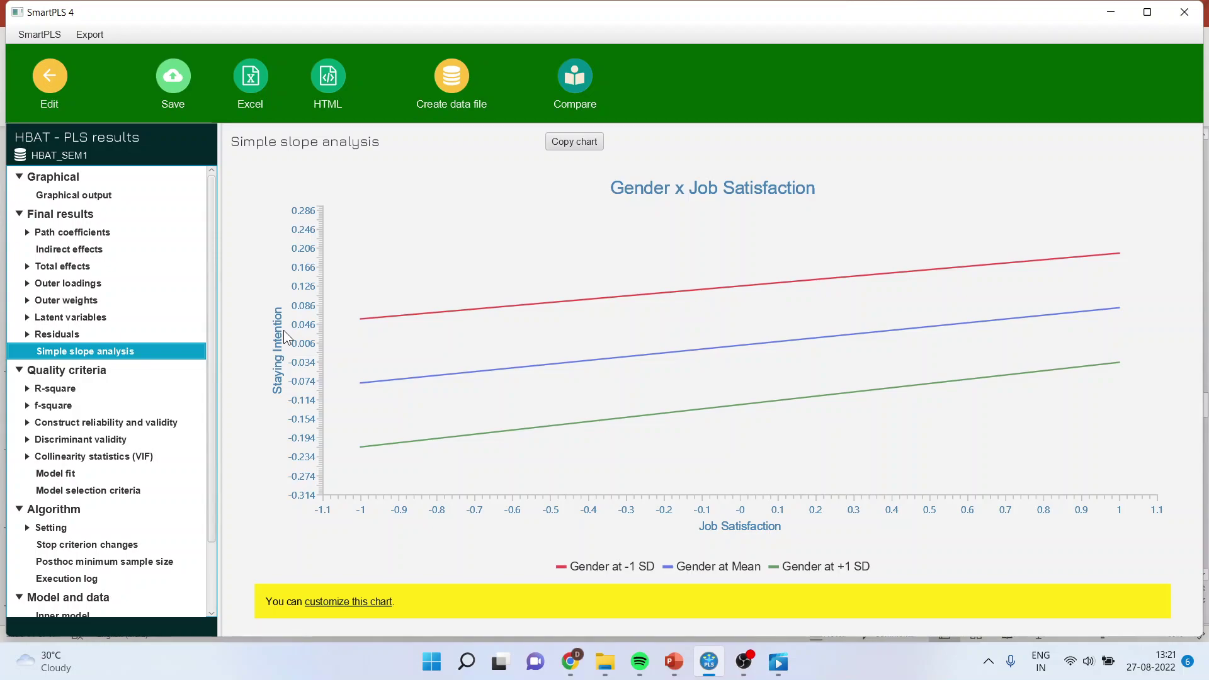
pyautogui.moveTo(669, 672)
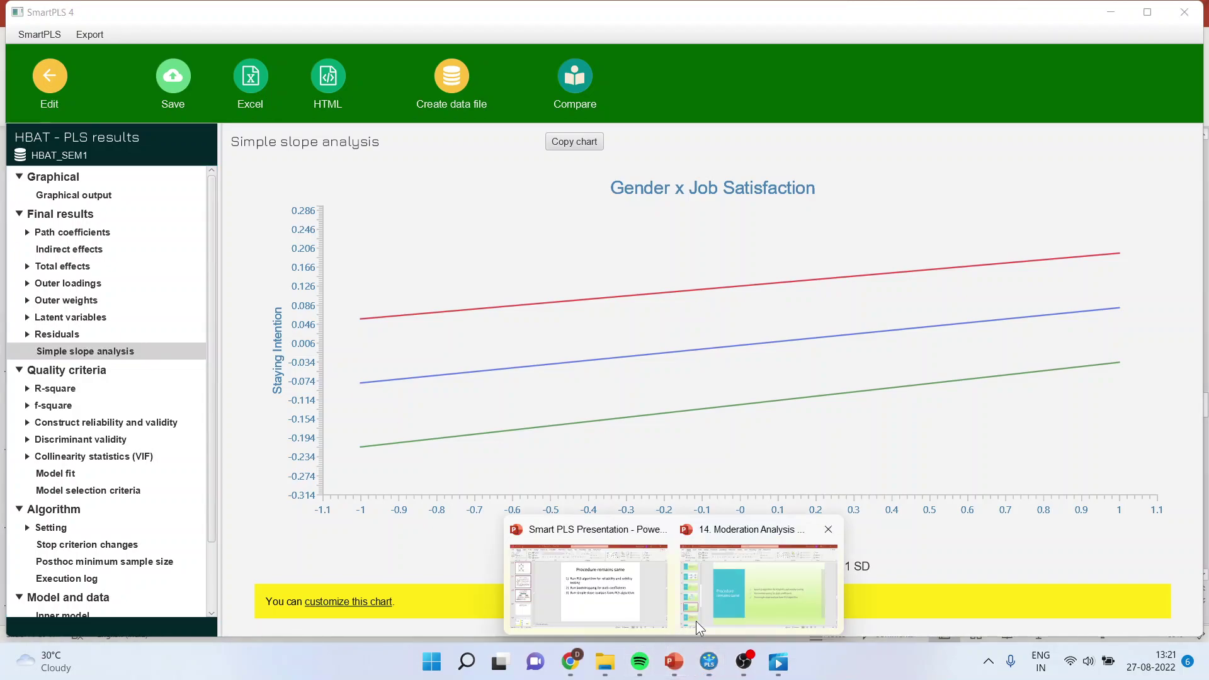
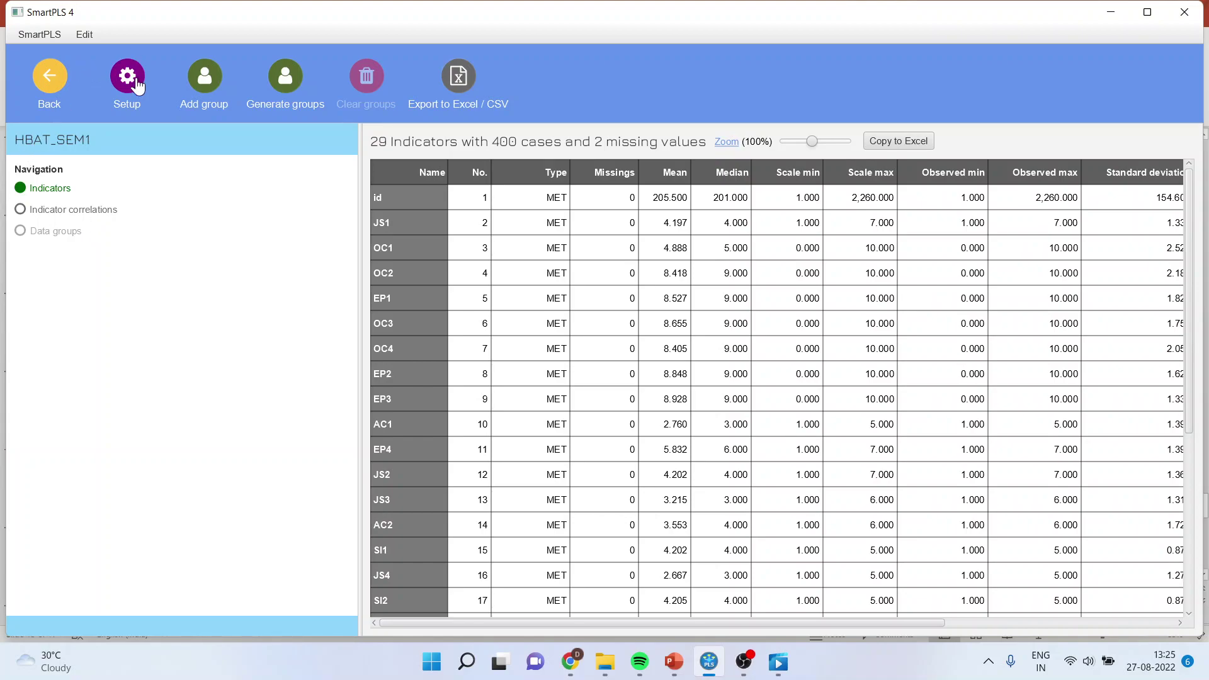
# Step: Change the scale of indicator C1 to Binary in the setup of the HBAT_SEM1 dataset
pyautogui.click(133, 80)
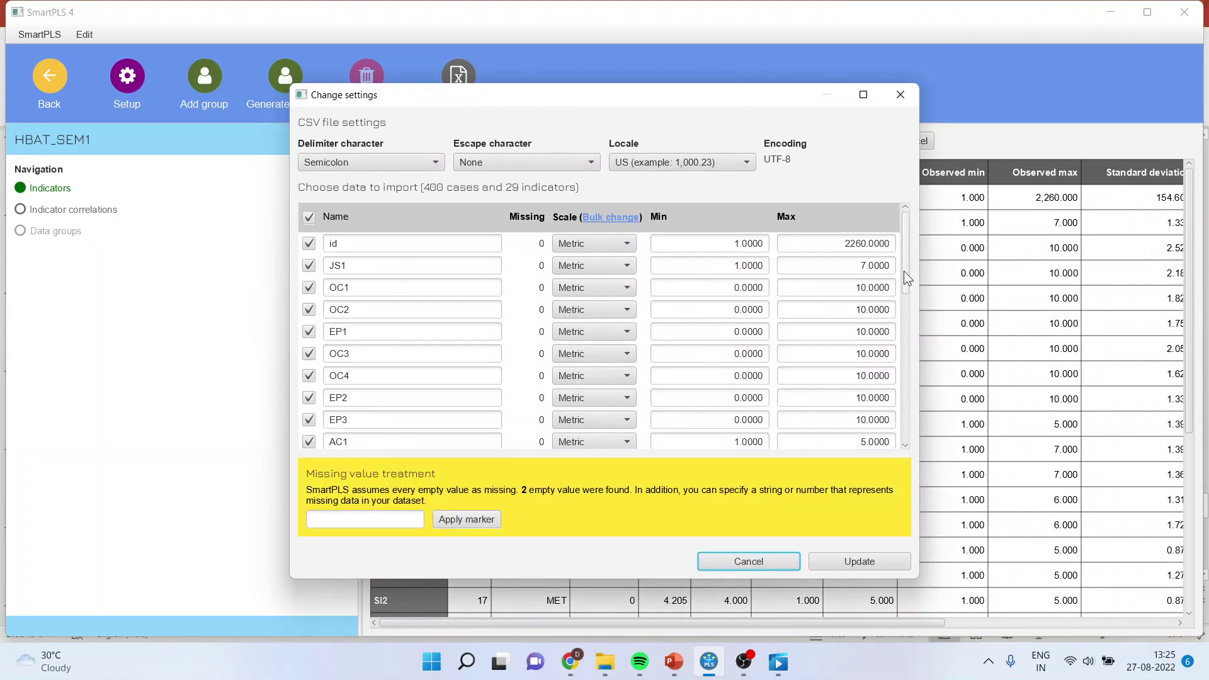
pyautogui.moveTo(904, 271); pyautogui.dragTo(893, 402)
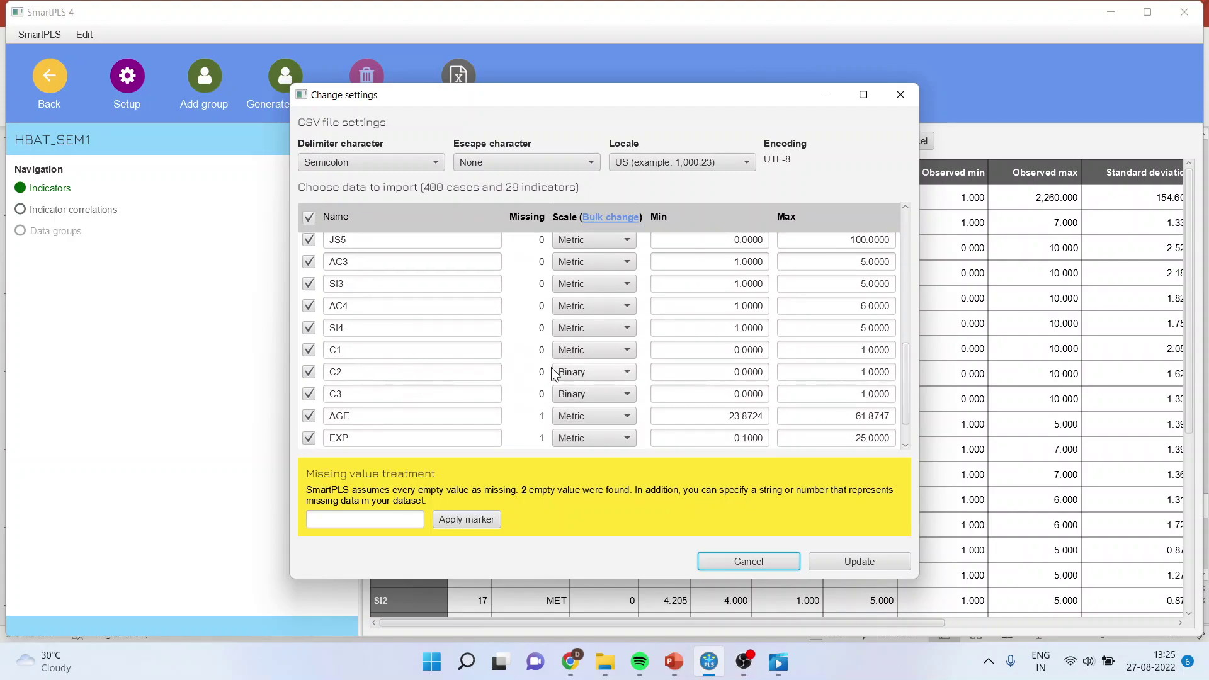
pyautogui.click(627, 351)
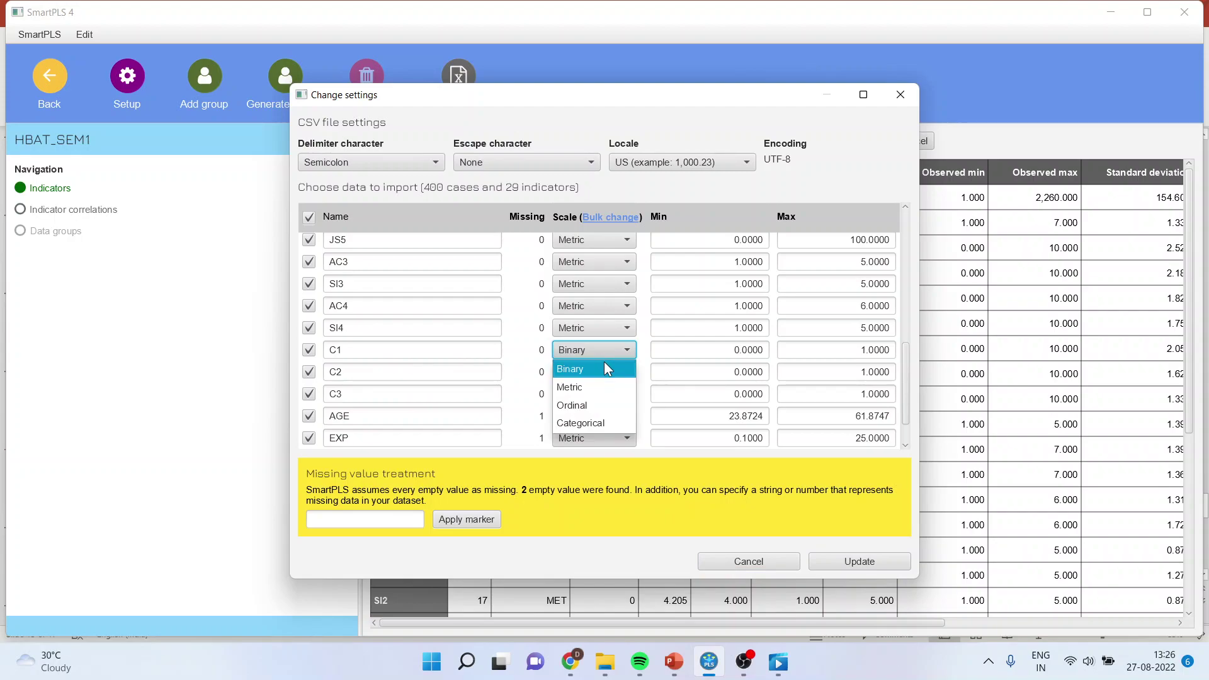
pyautogui.click(603, 363)
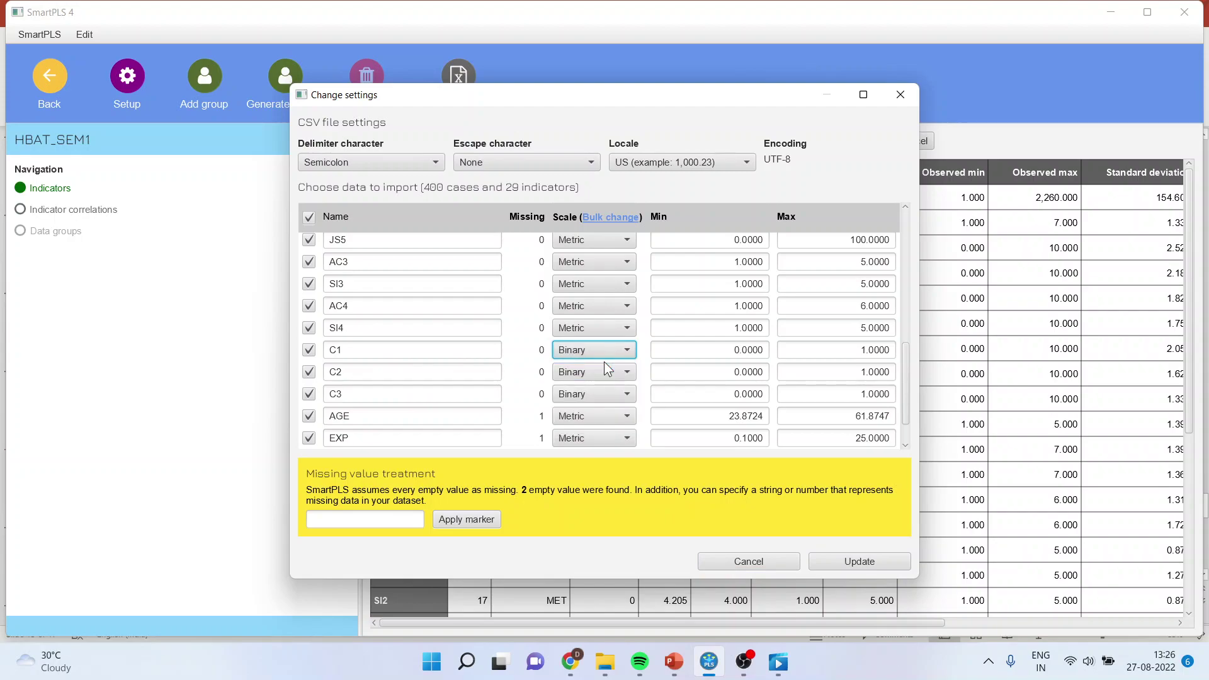
# Step: Apply the dataset setup changes and generate data groups from indicator C1 with the name prefix Gender and a minimum of 10 cases per group
pyautogui.click(853, 561)
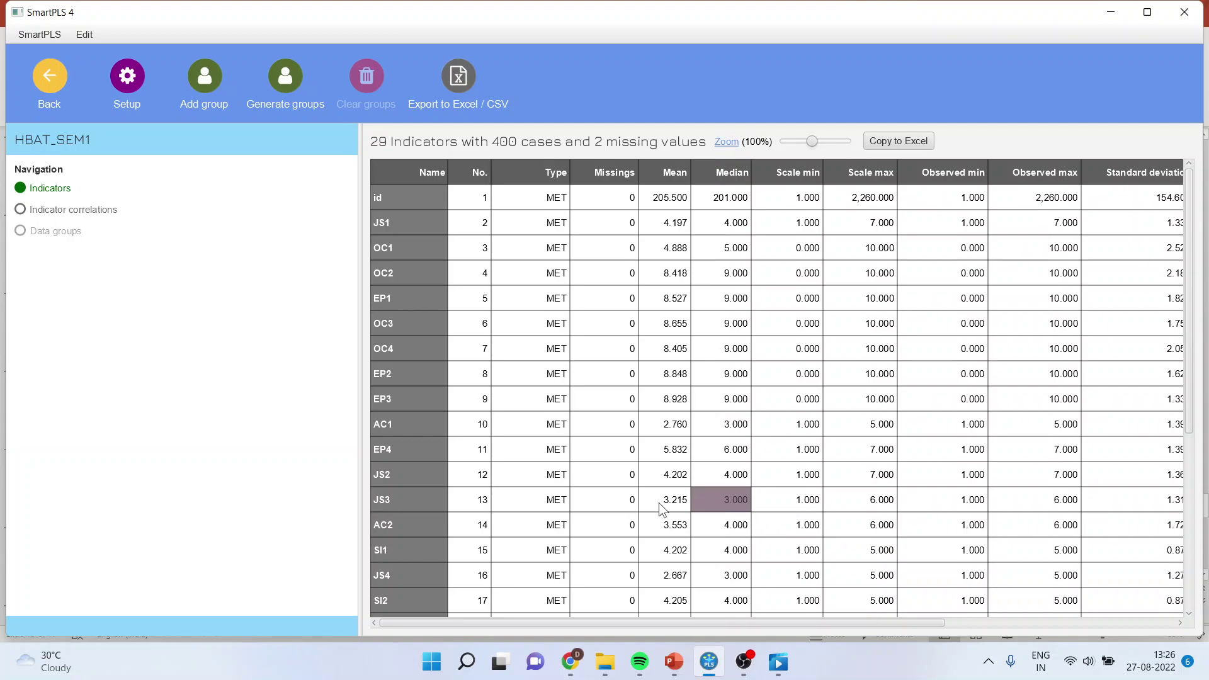
pyautogui.click(299, 112)
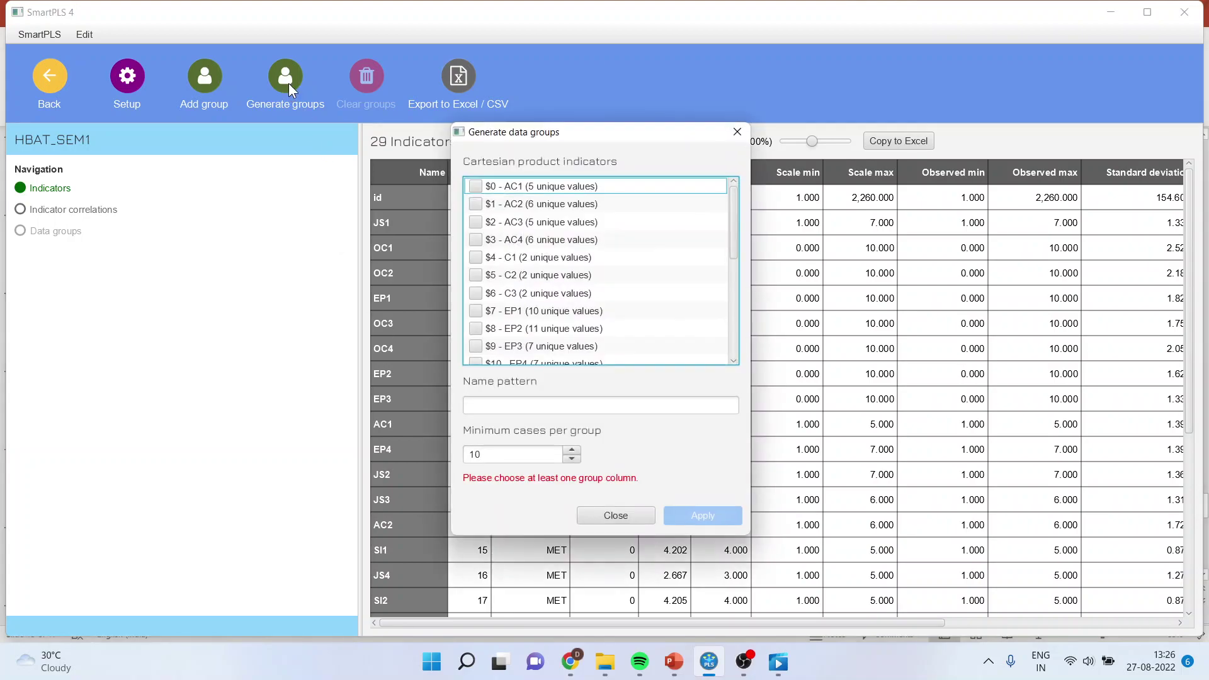
pyautogui.moveTo(729, 211)
pyautogui.mouseDown()
pyautogui.moveTo(739, 329)
pyautogui.moveTo(724, 210)
pyautogui.mouseUp()
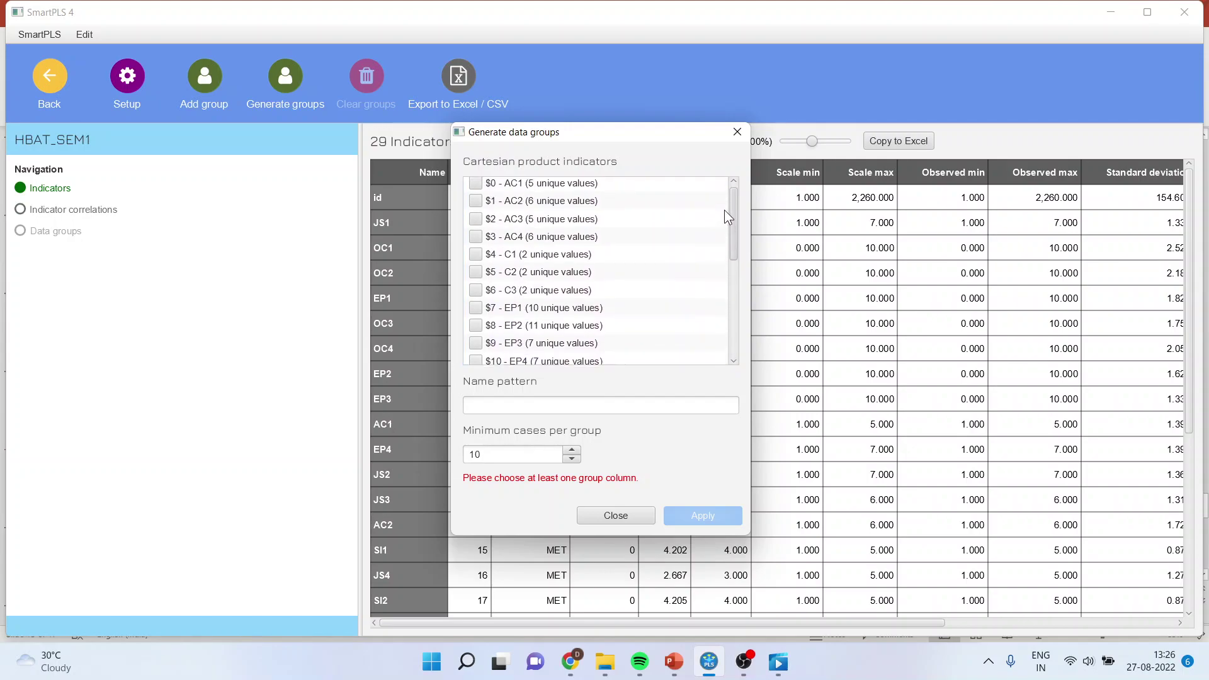
pyautogui.click(479, 258)
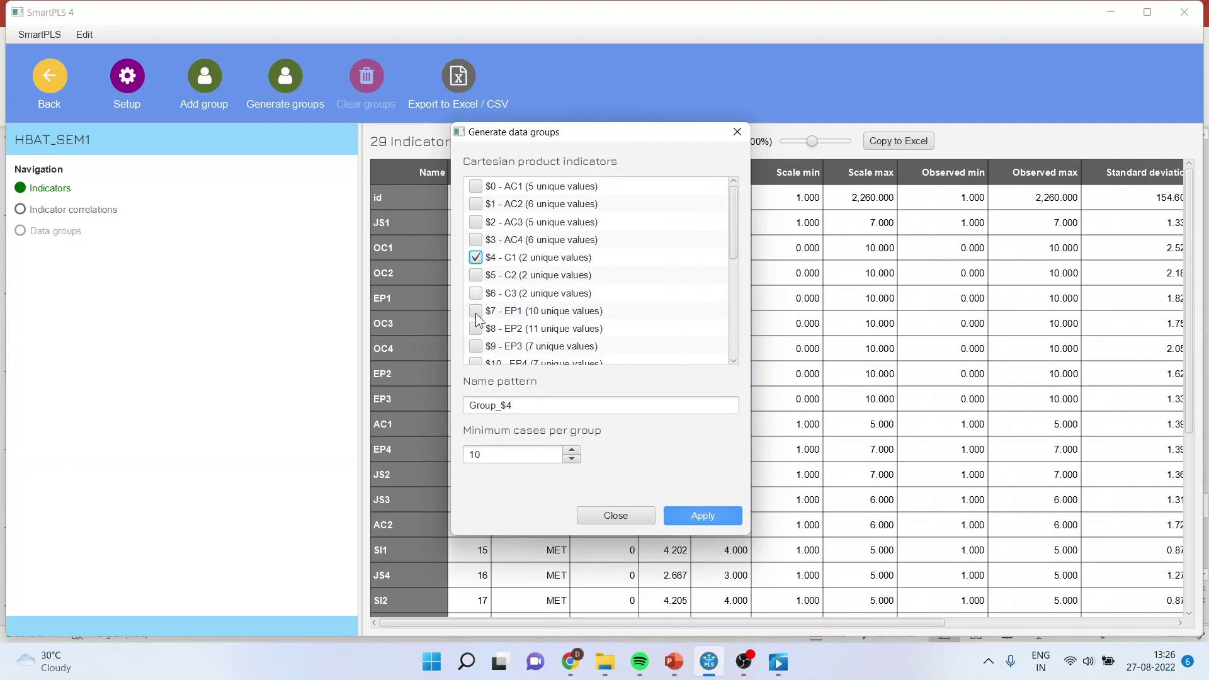
pyautogui.click(498, 407)
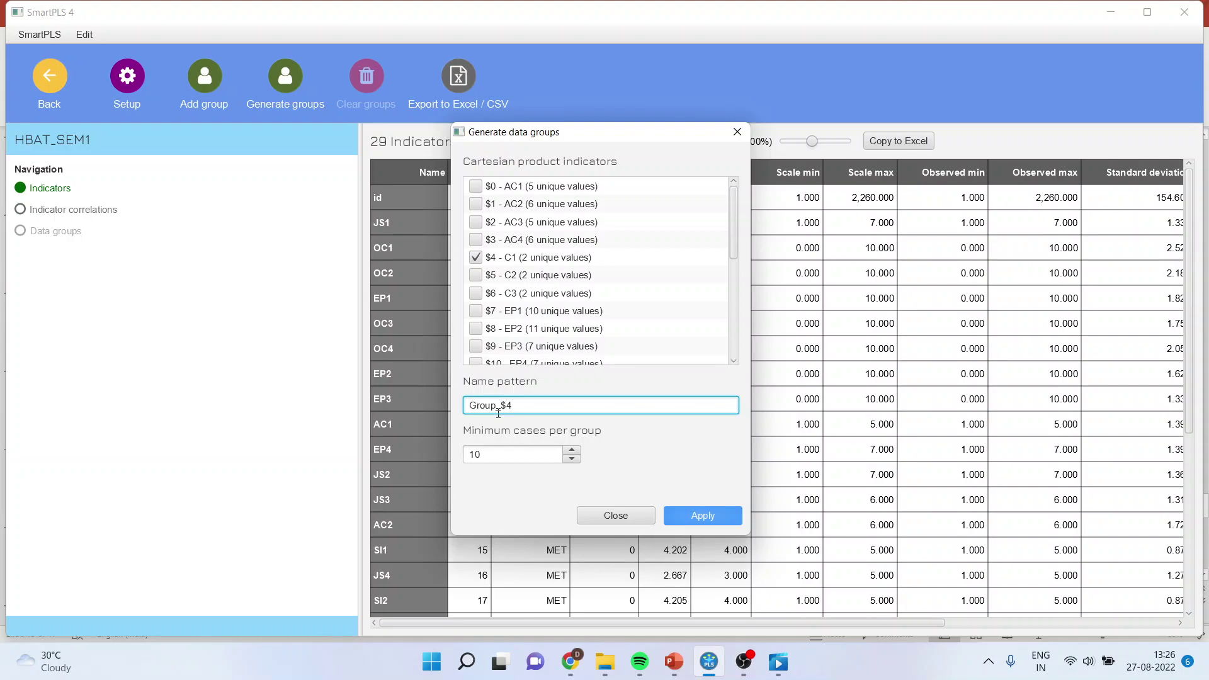
pyautogui.press('BackSpace')
pyautogui.press('BackSpace')
pyautogui.press('BackSpace')
pyautogui.press('BackSpace')
pyautogui.press('BackSpace')
pyautogui.write('Gender')
pyautogui.click(697, 516)
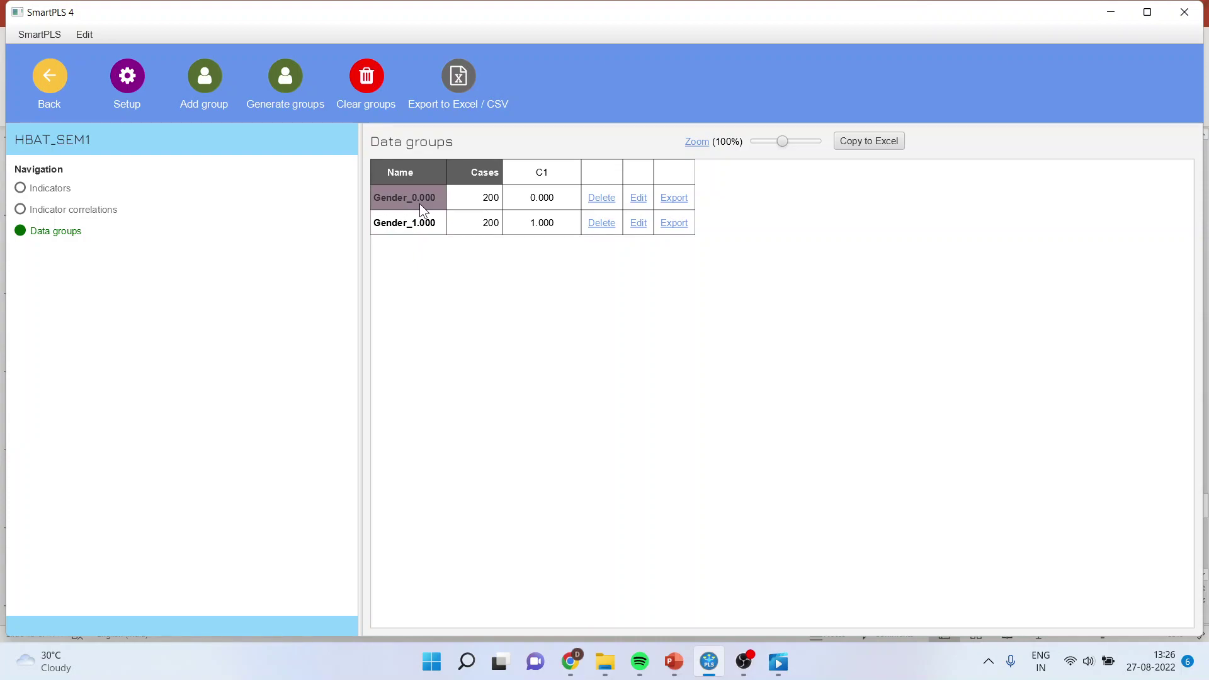
# Step: Rename the data group where C1 equals 1 as Male and the group where C1 equals 0 as Female
pyautogui.click(637, 224)
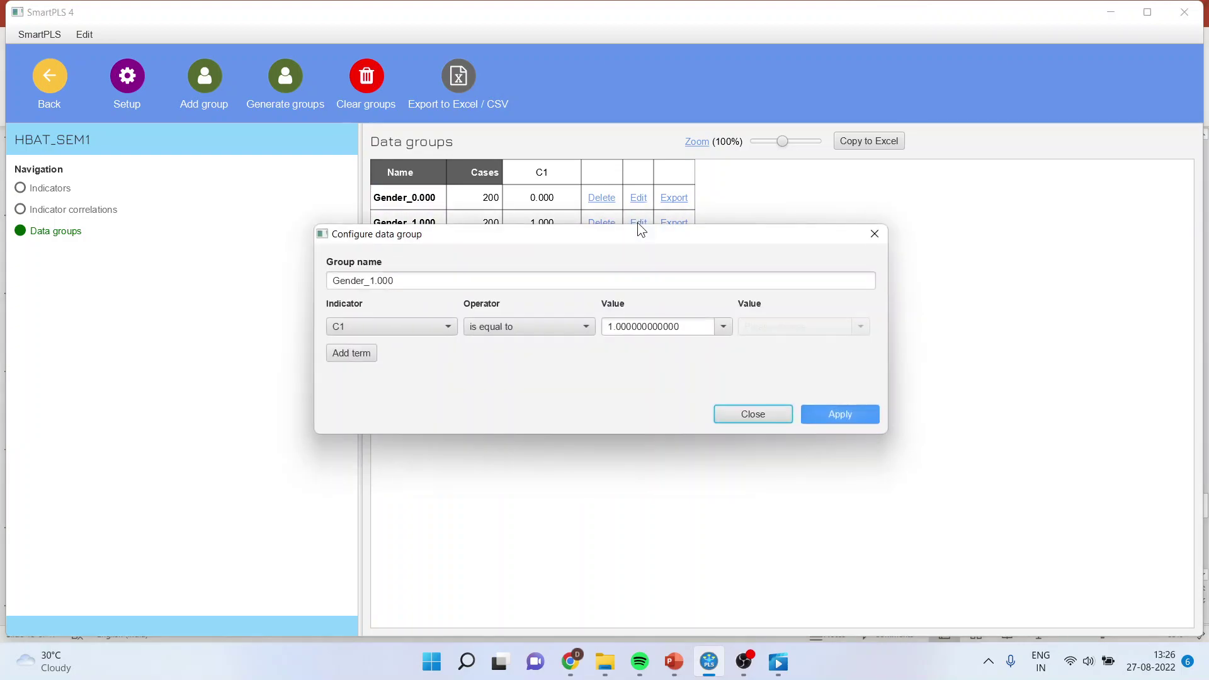
pyautogui.moveTo(398, 287); pyautogui.dragTo(334, 284)
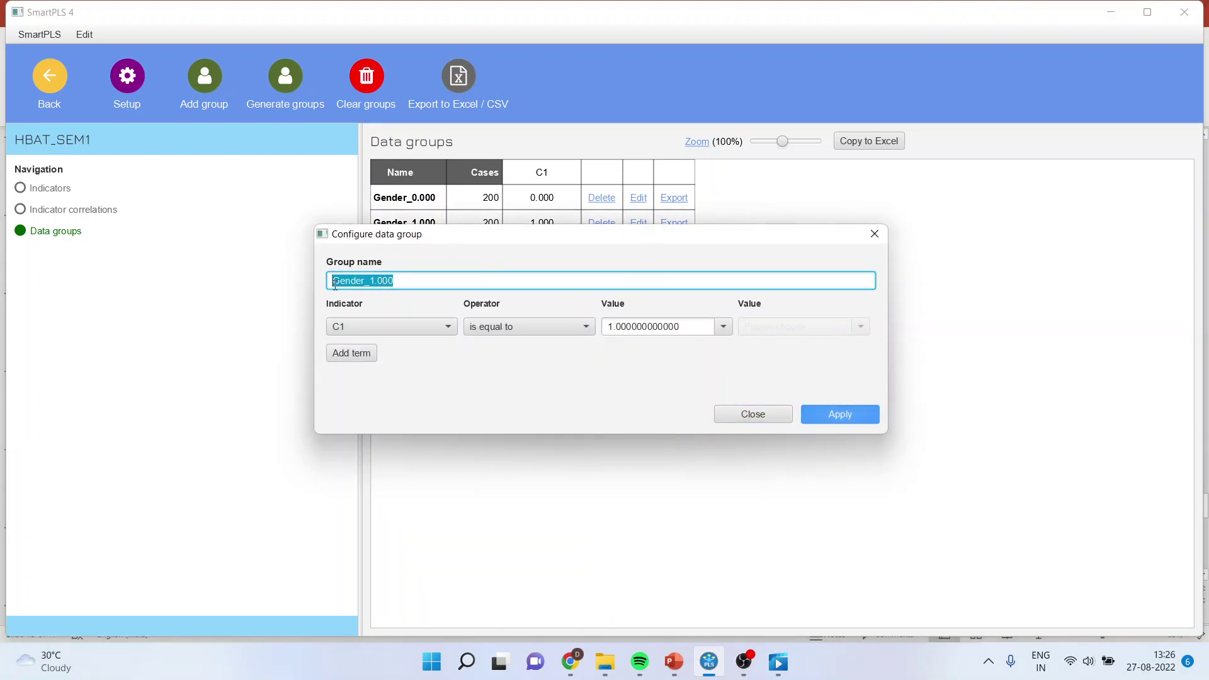
pyautogui.write('Male')
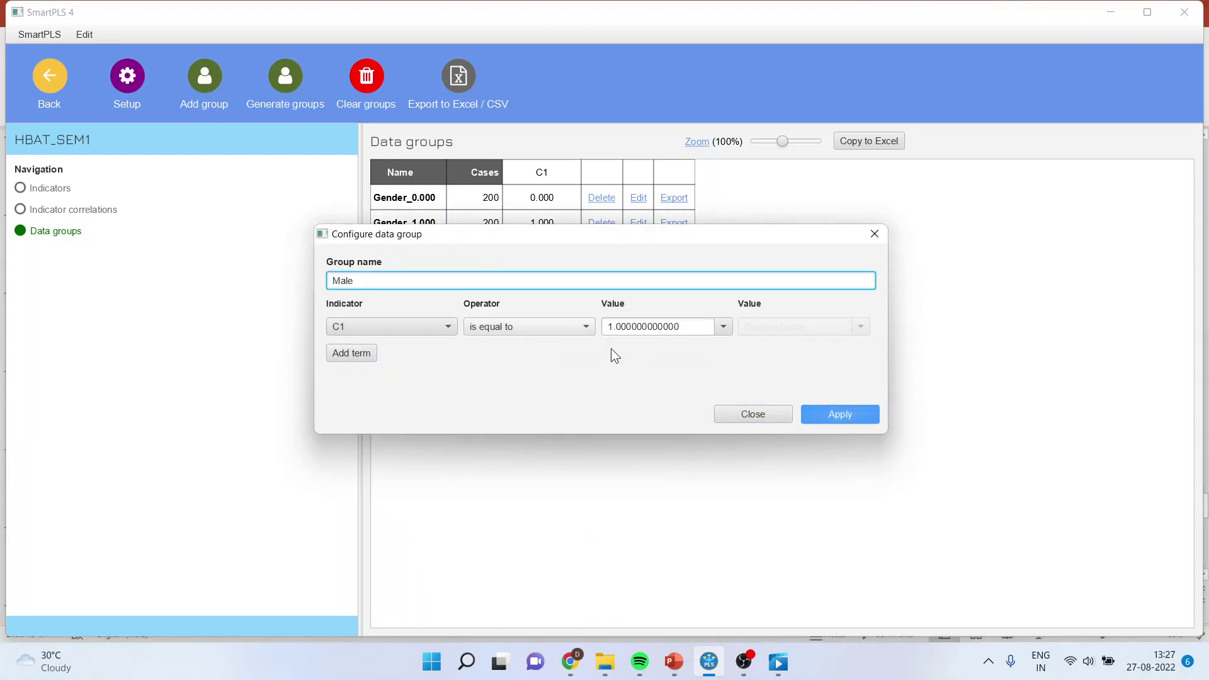
pyautogui.click(827, 413)
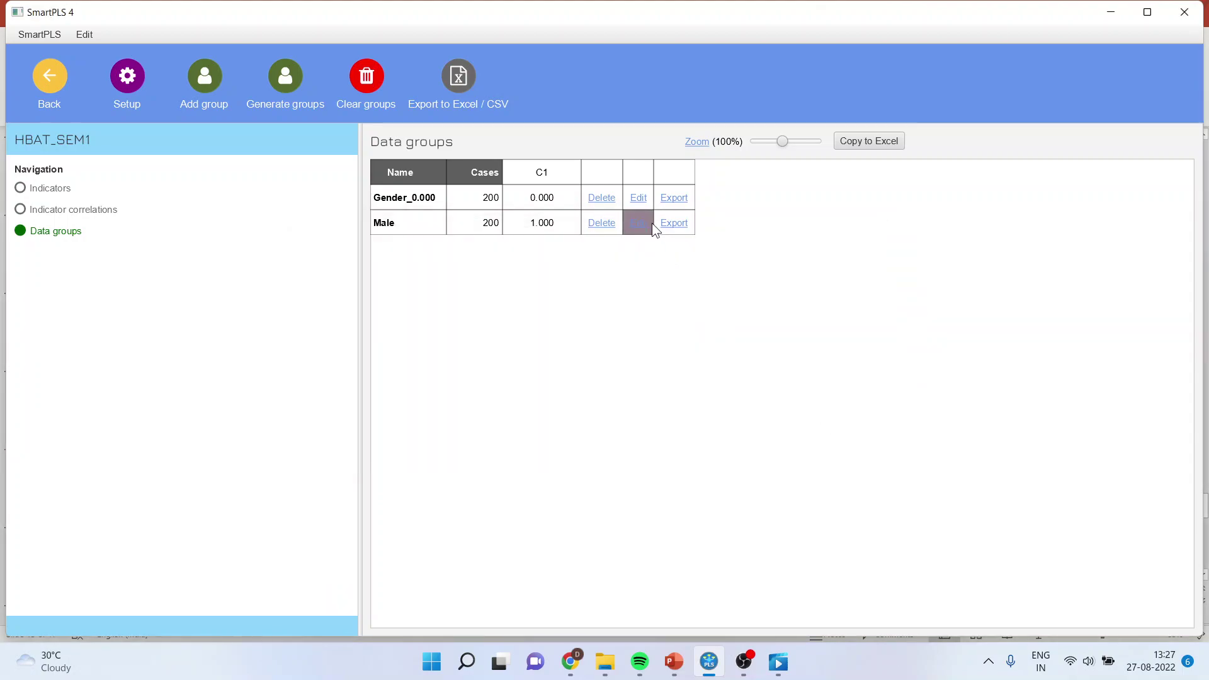
pyautogui.click(638, 197)
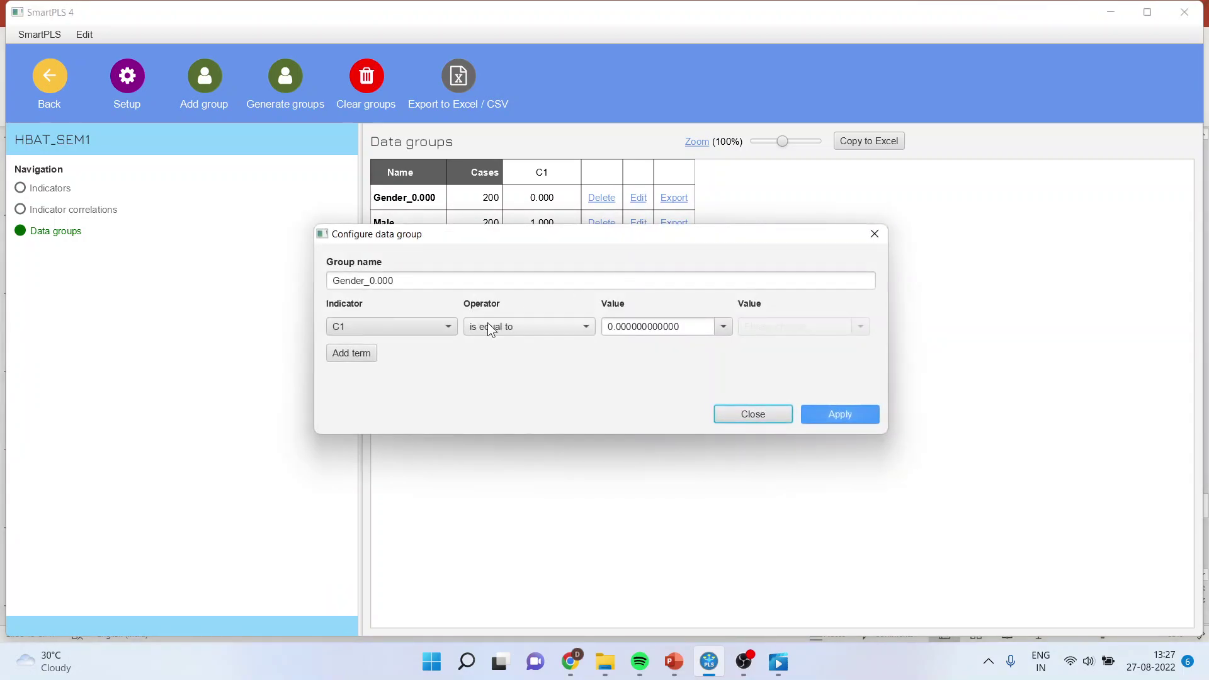
pyautogui.moveTo(396, 280); pyautogui.dragTo(333, 280)
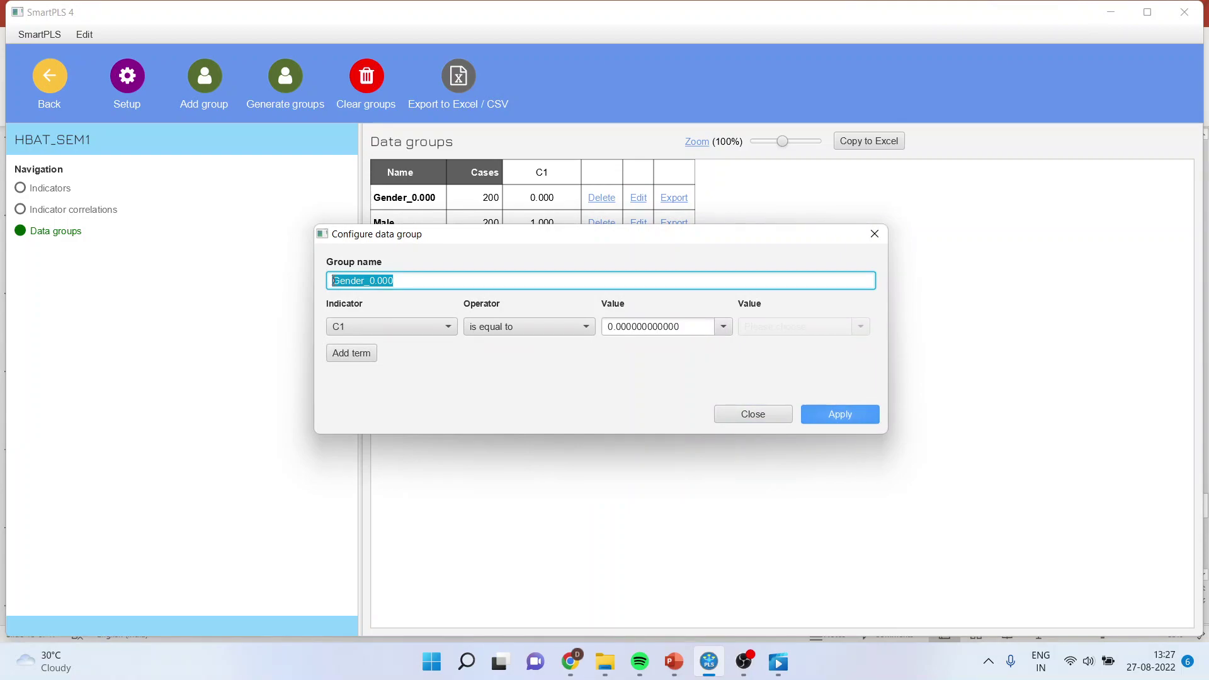
pyautogui.write('Female')
pyautogui.click(832, 414)
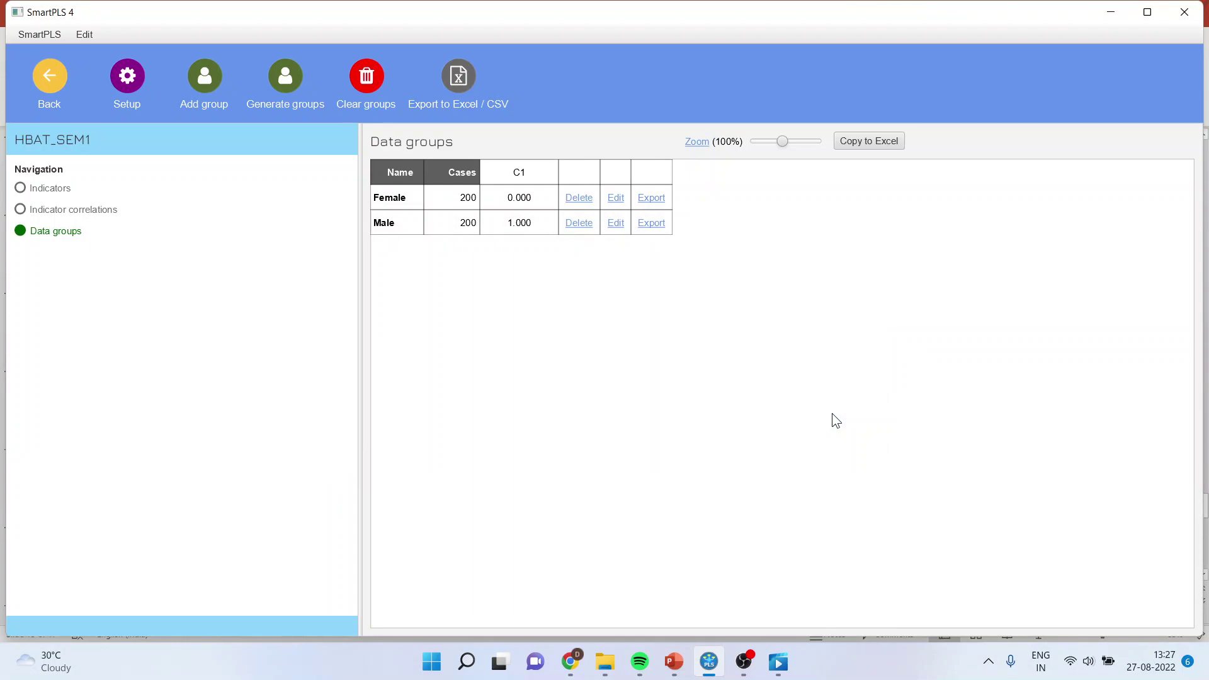
# Step: Open the HBAT model and set up a bootstrap multigroup analysis with Male as group A and Female as group B
pyautogui.click(50, 87)
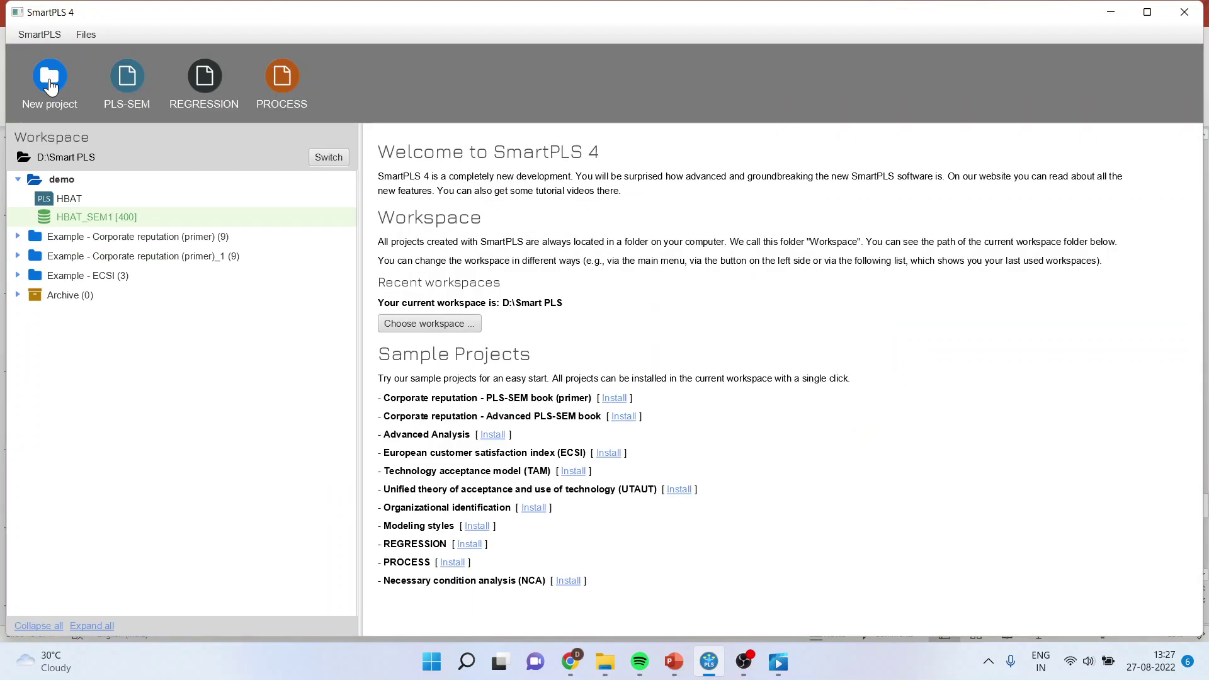
pyautogui.doubleClick(82, 198)
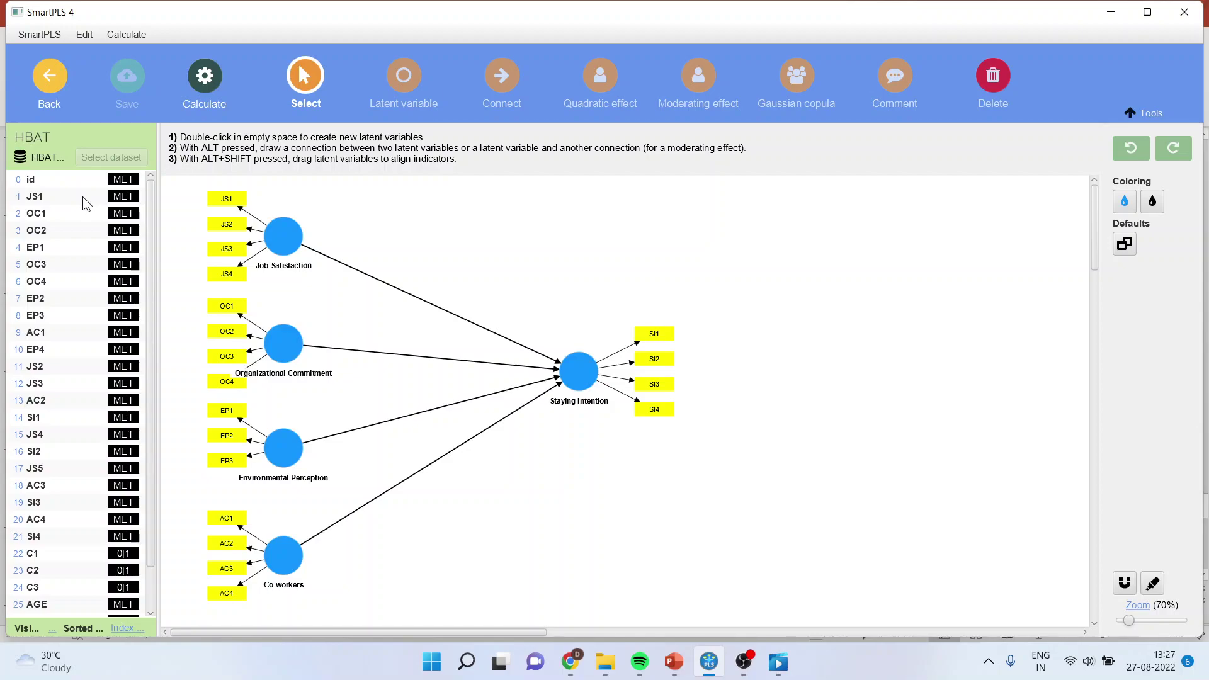
pyautogui.click(202, 83)
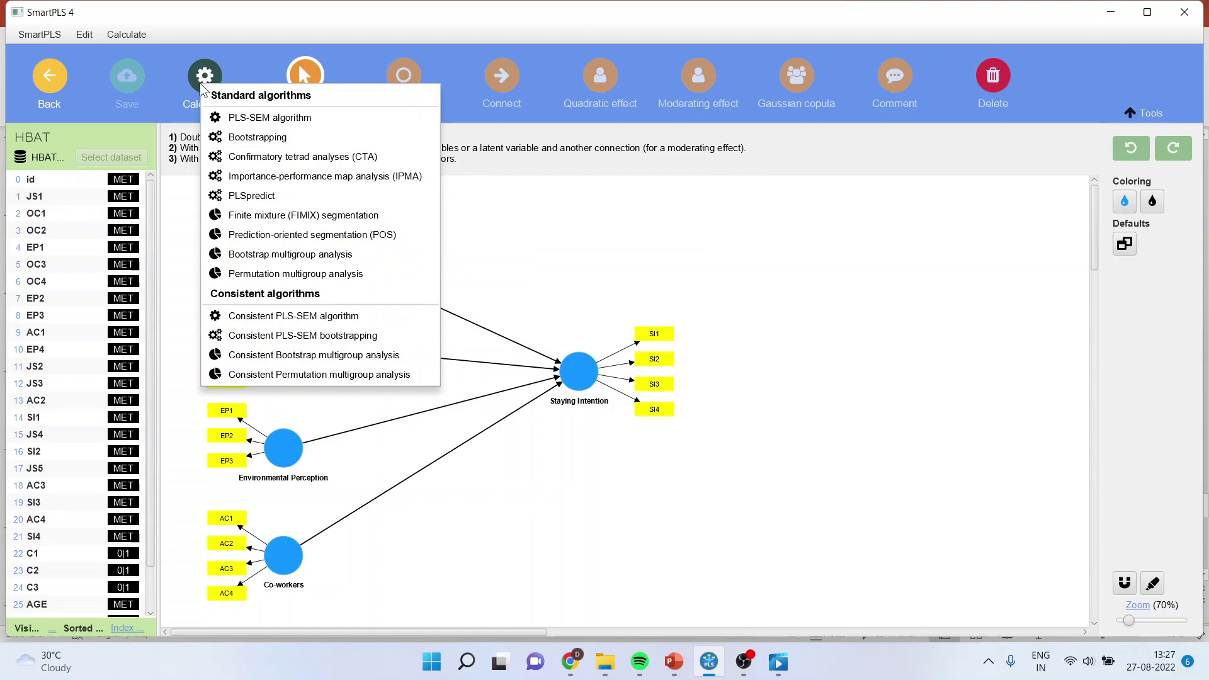
pyautogui.click(277, 254)
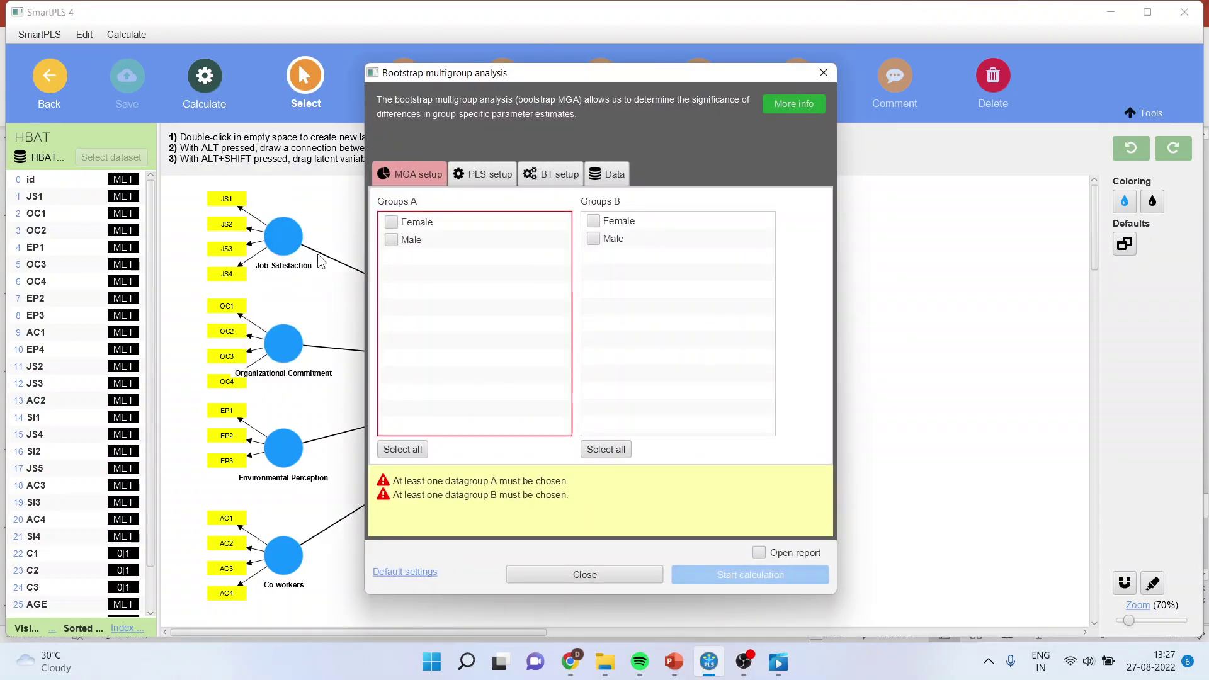
pyautogui.click(390, 239)
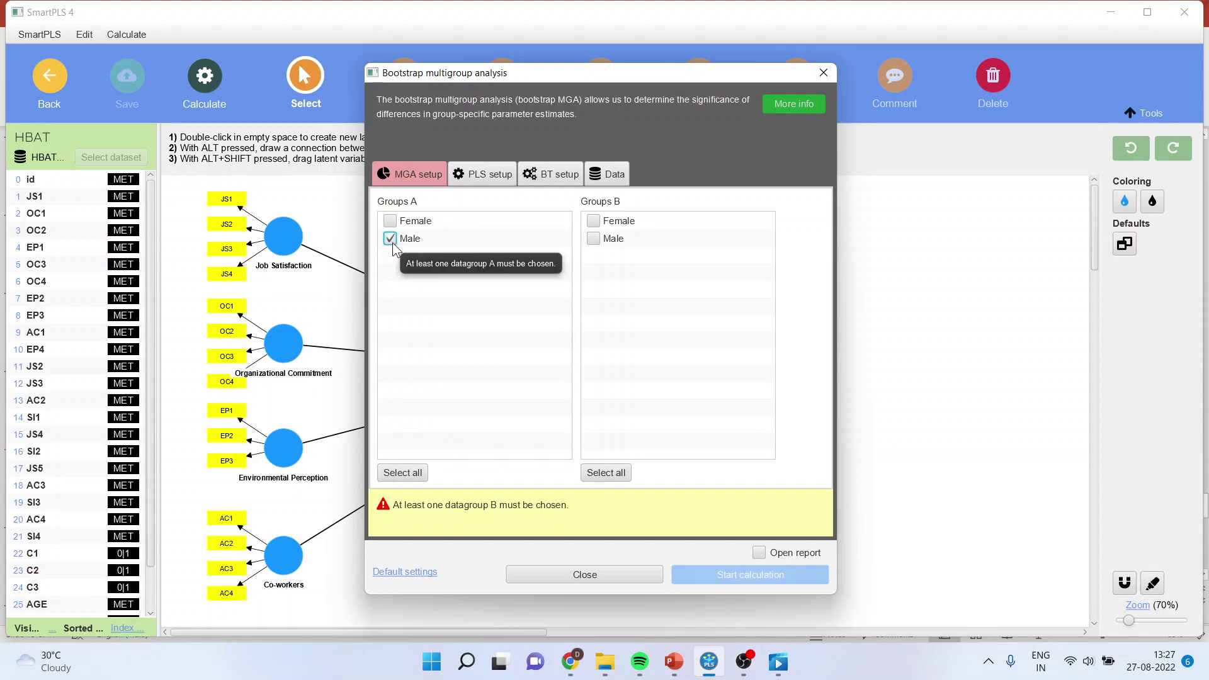
pyautogui.click(593, 221)
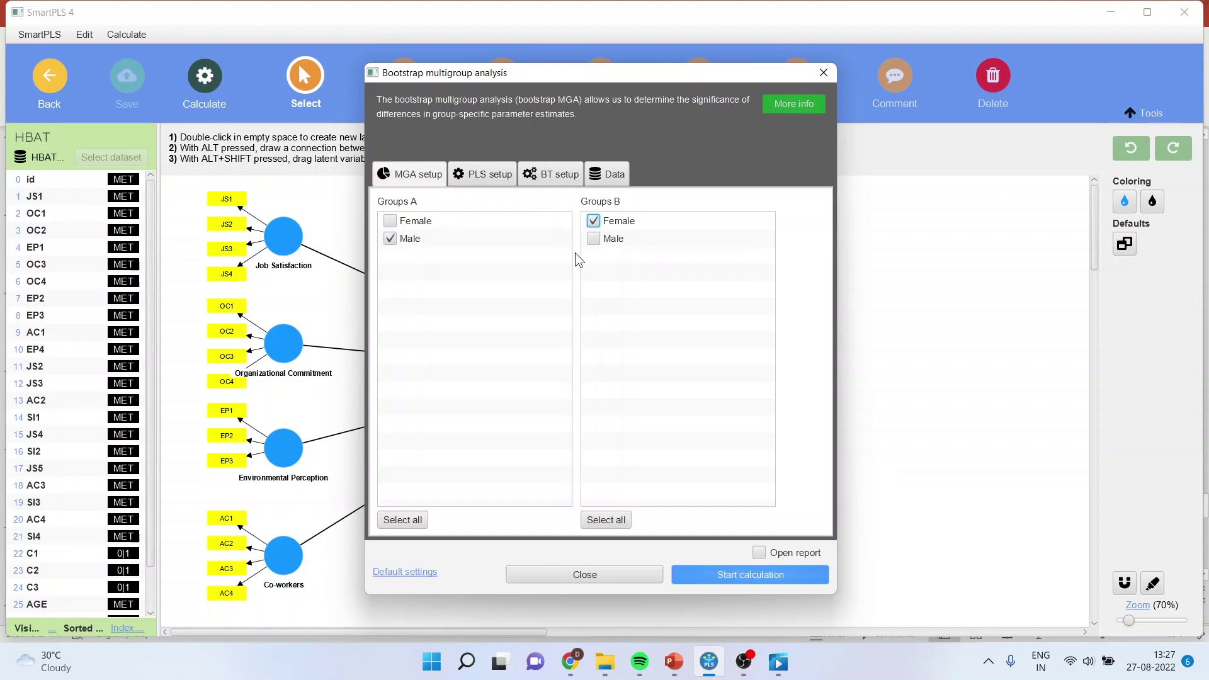
# Step: Run the multigroup analysis with Path weighting, Standardized results, 5000 subsamples, BCa bootstrap, two-tailed testing at 0.05 and mean replacement
pyautogui.click(491, 179)
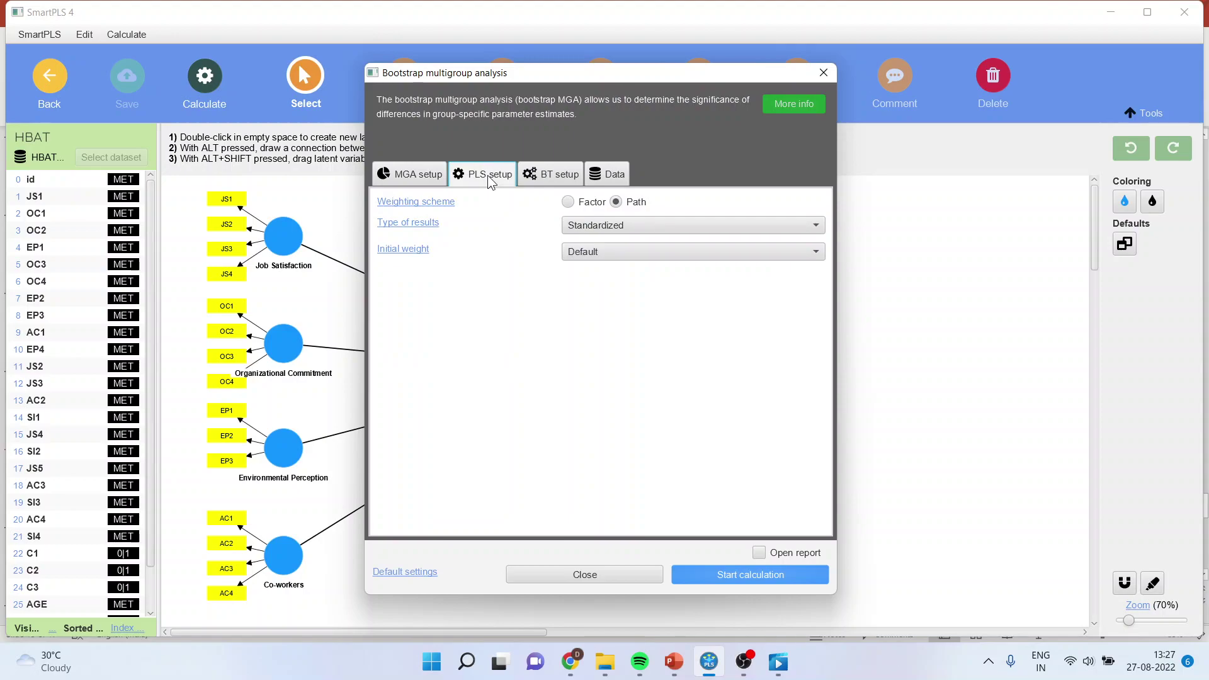
pyautogui.click(558, 178)
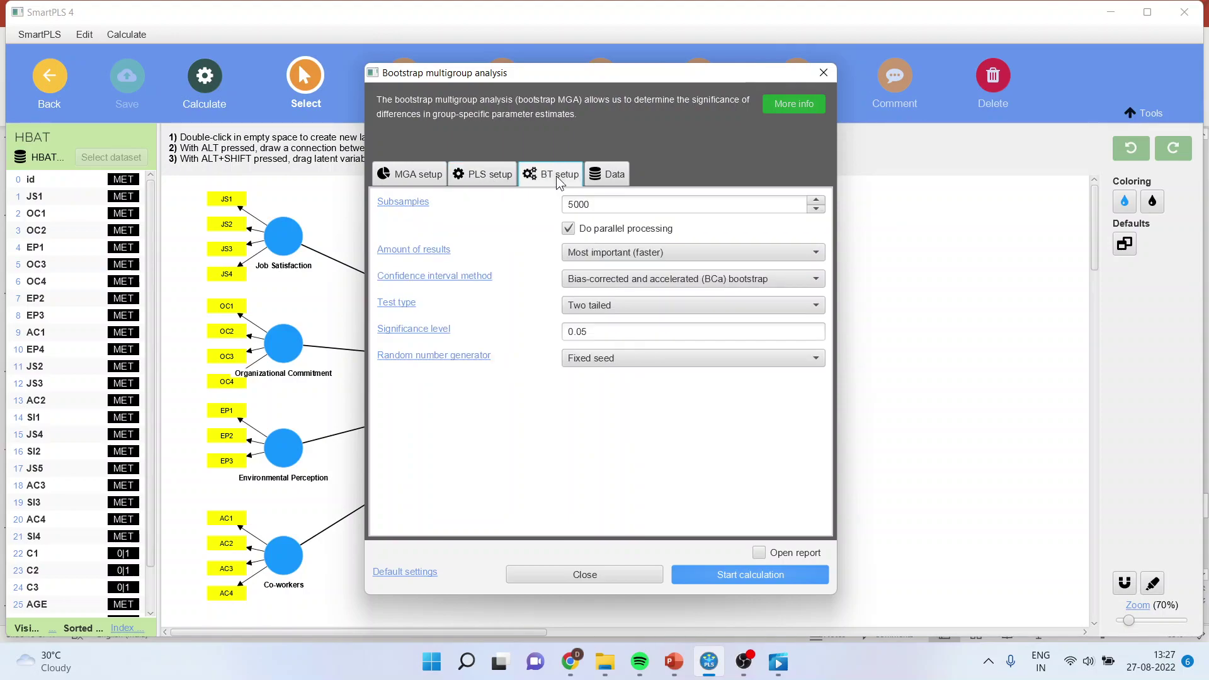
pyautogui.click(612, 177)
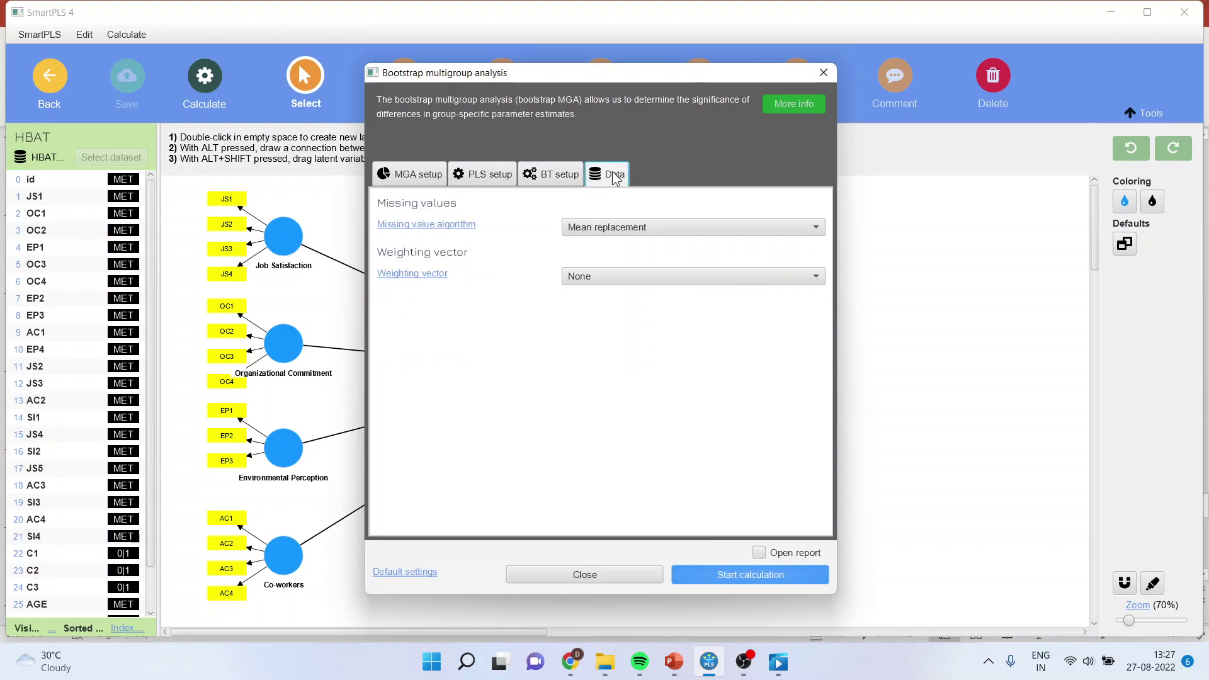
pyautogui.click(426, 176)
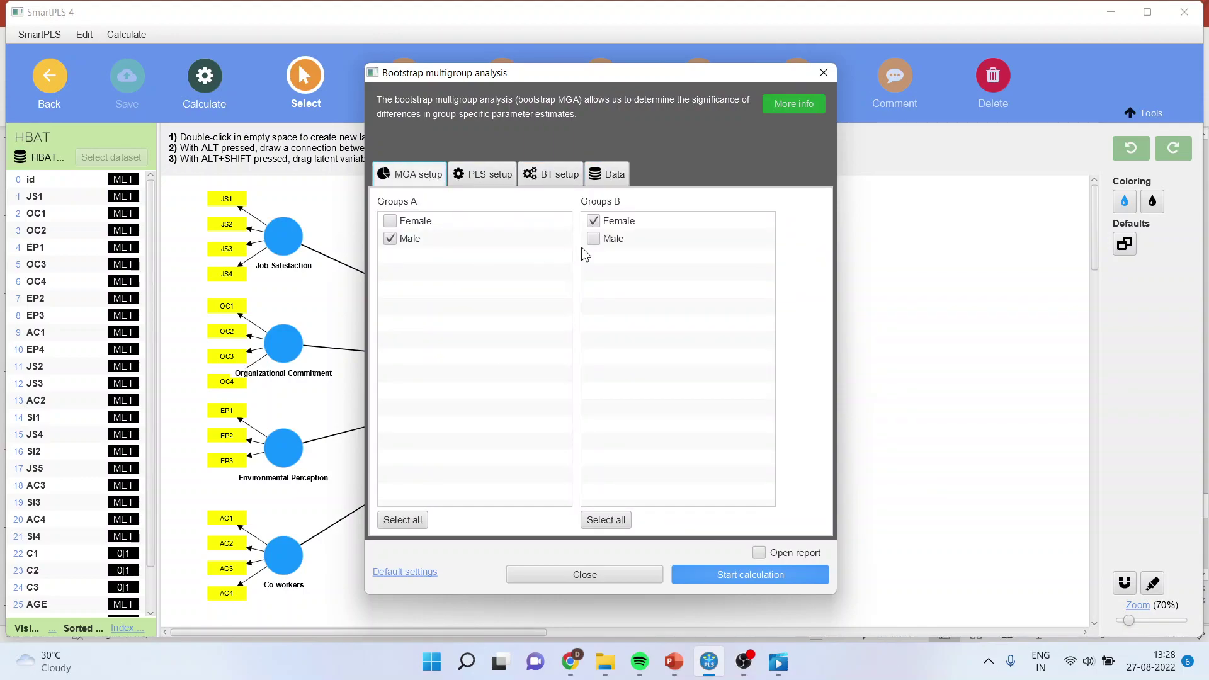
pyautogui.click(728, 576)
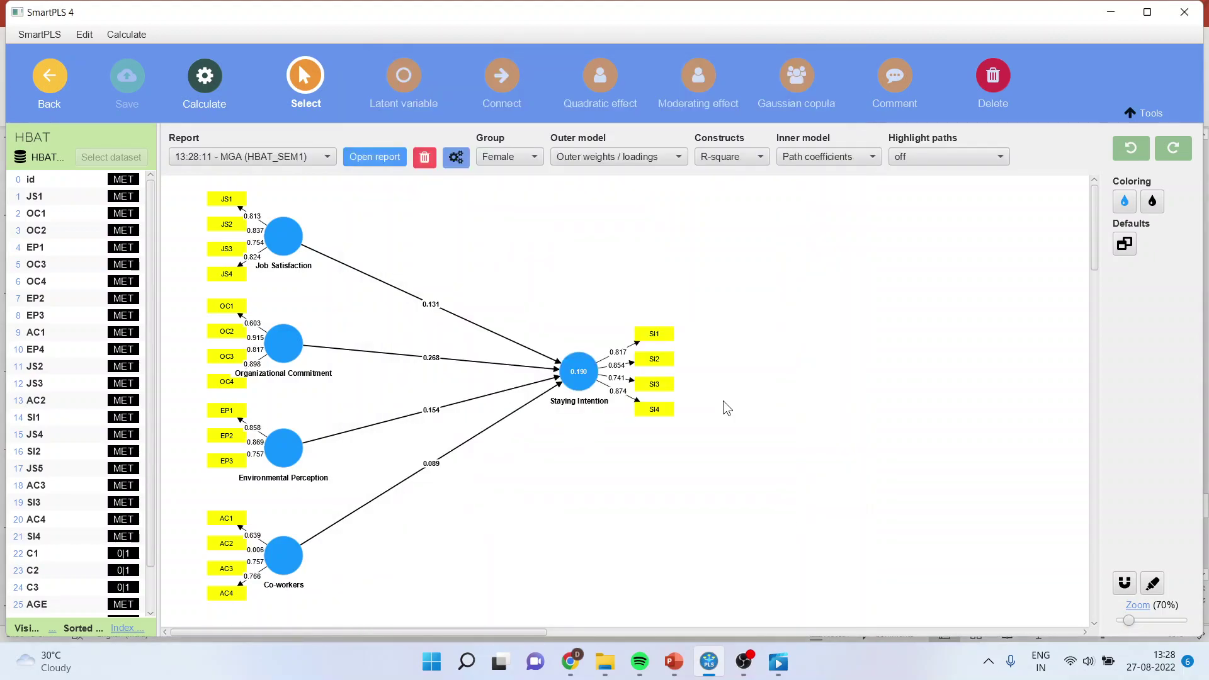
# Step: Open the MGA report and compare the path coefficients under the Bootstrap MGA, Parametric and Welch-Satterthwait tests
pyautogui.click(383, 158)
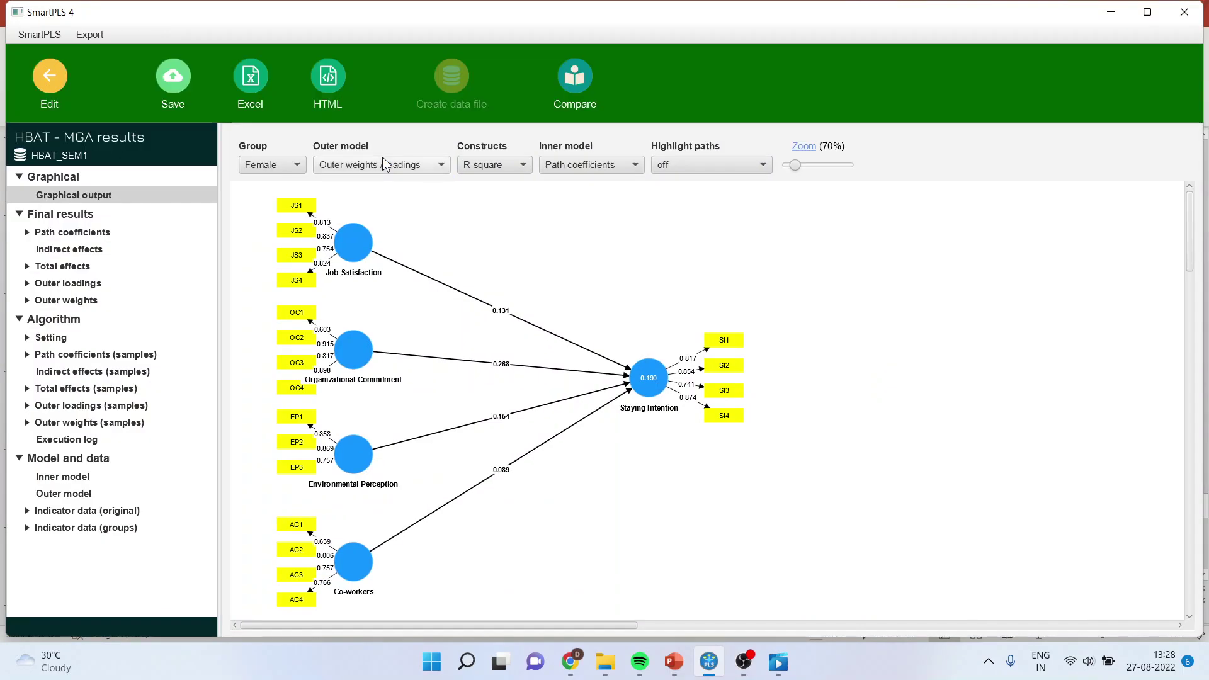
pyautogui.click(79, 231)
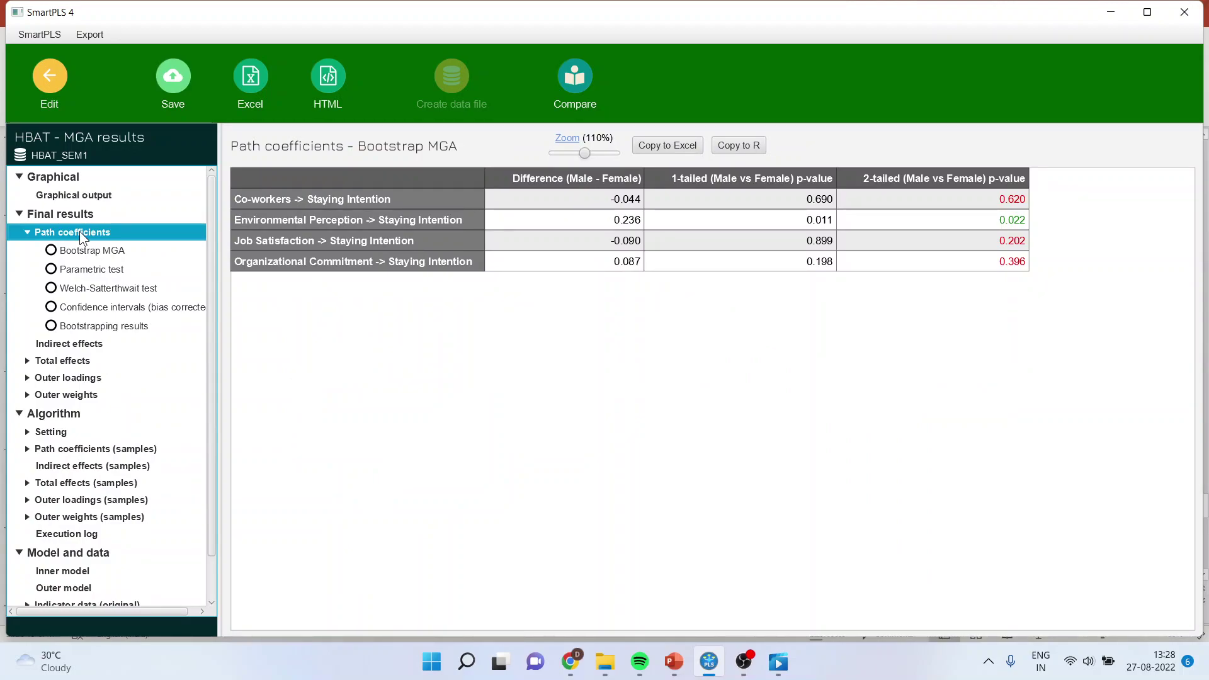
pyautogui.click(87, 272)
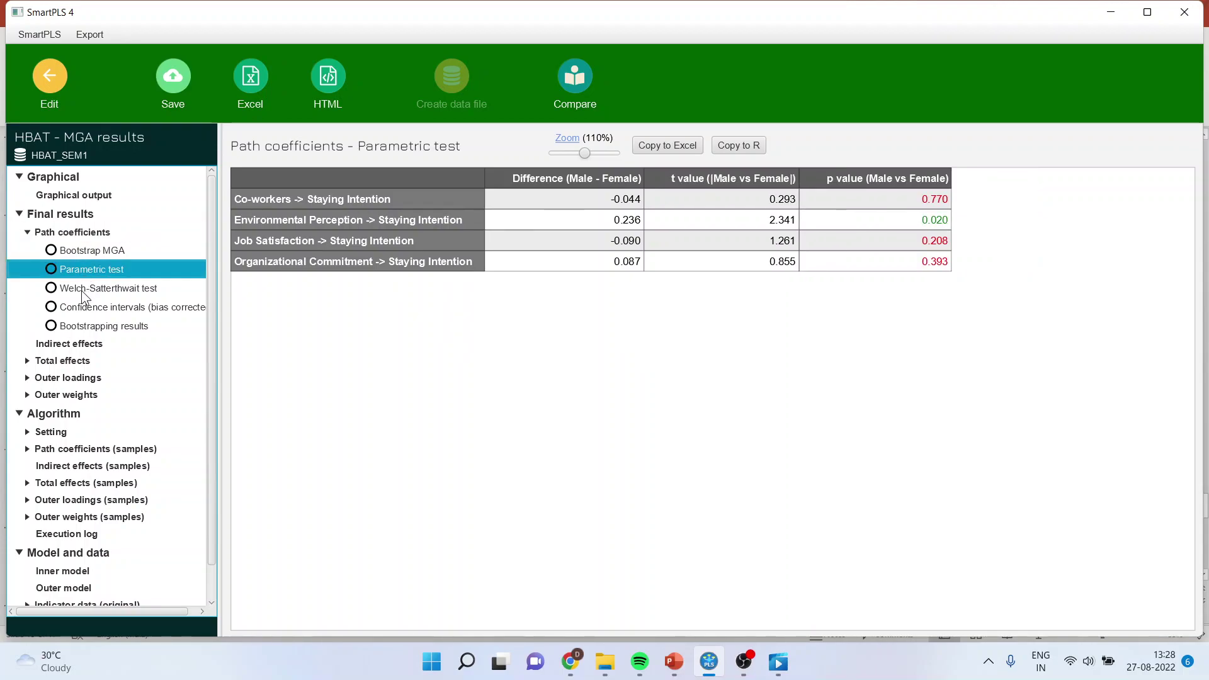
pyautogui.click(81, 290)
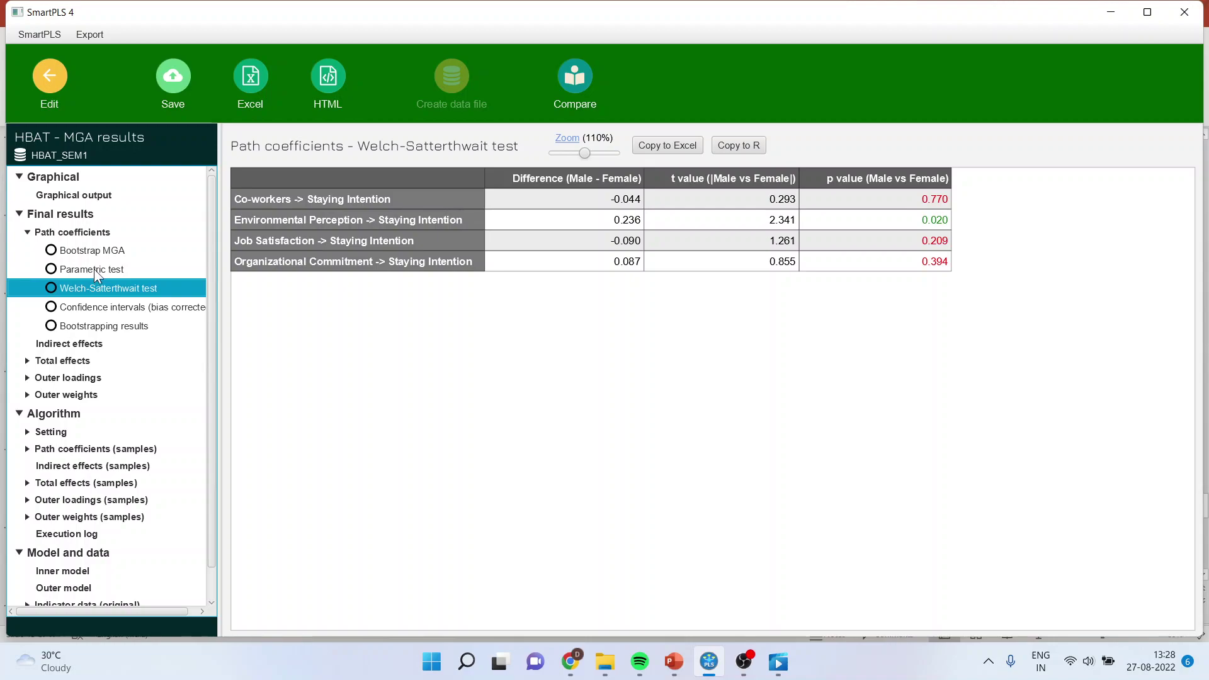
pyautogui.click(94, 269)
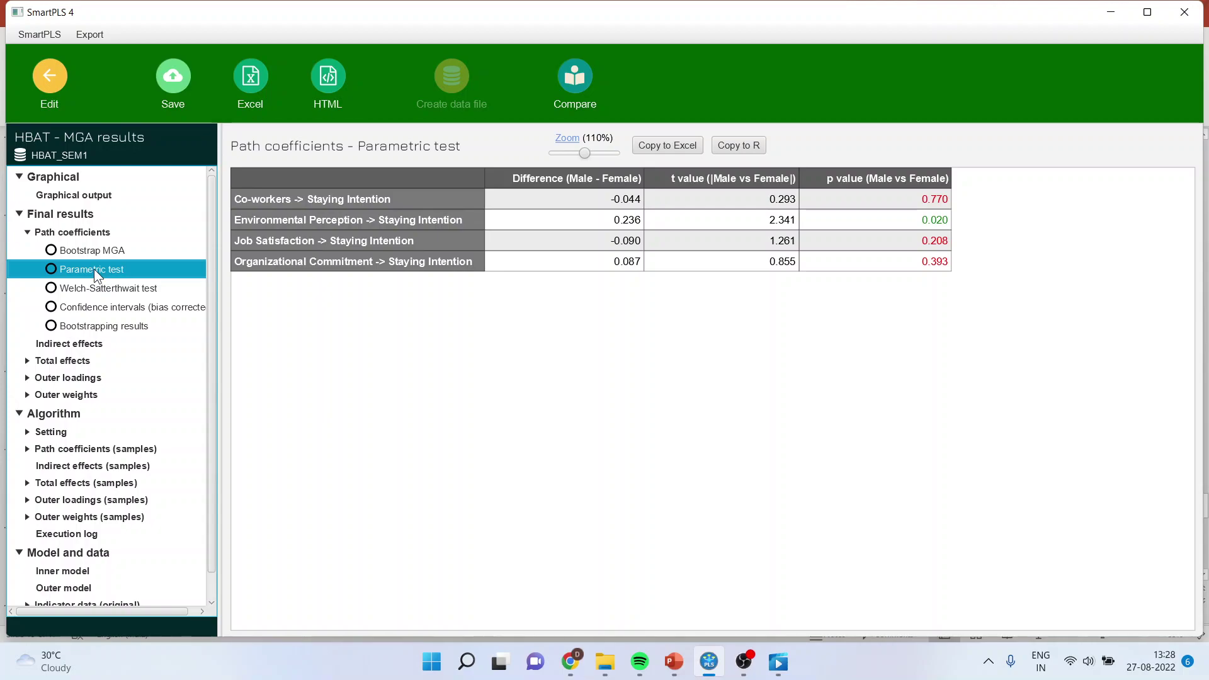
# Step: Examine the Welch-Satterthwait p values for the Male versus Female differences in the paths to Staying Intention, including Co-workers and Job Satisfaction
pyautogui.click(94, 288)
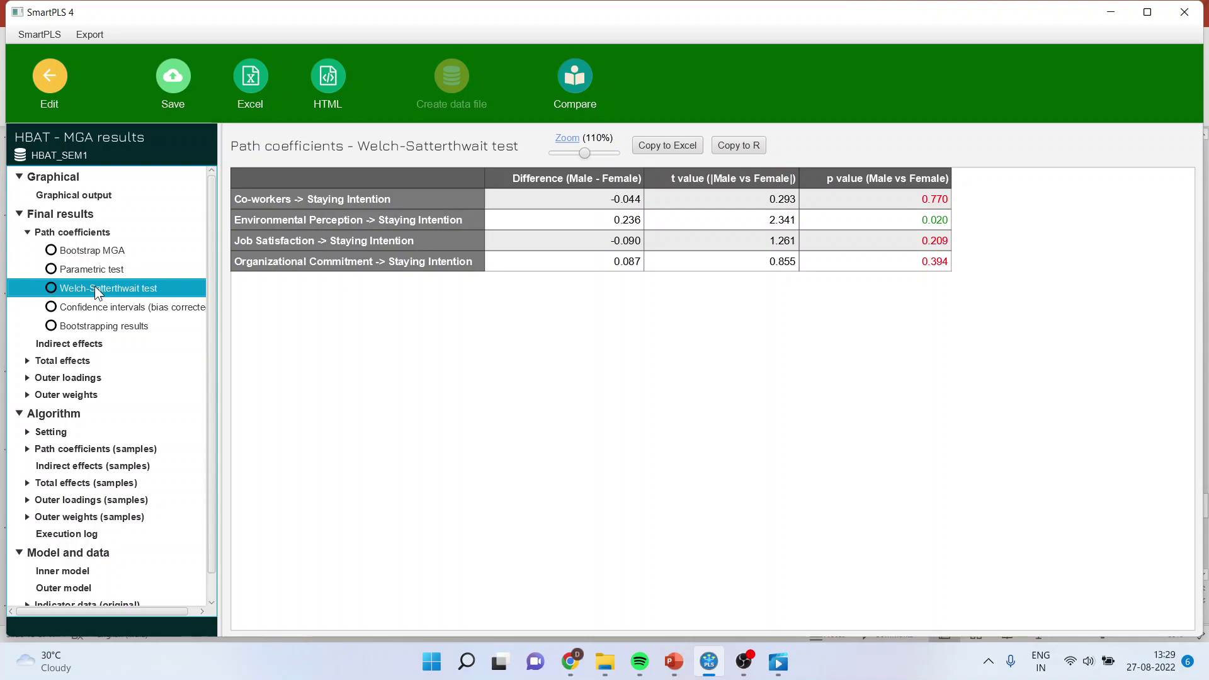
pyautogui.moveTo(900, 198); pyautogui.dragTo(900, 272)
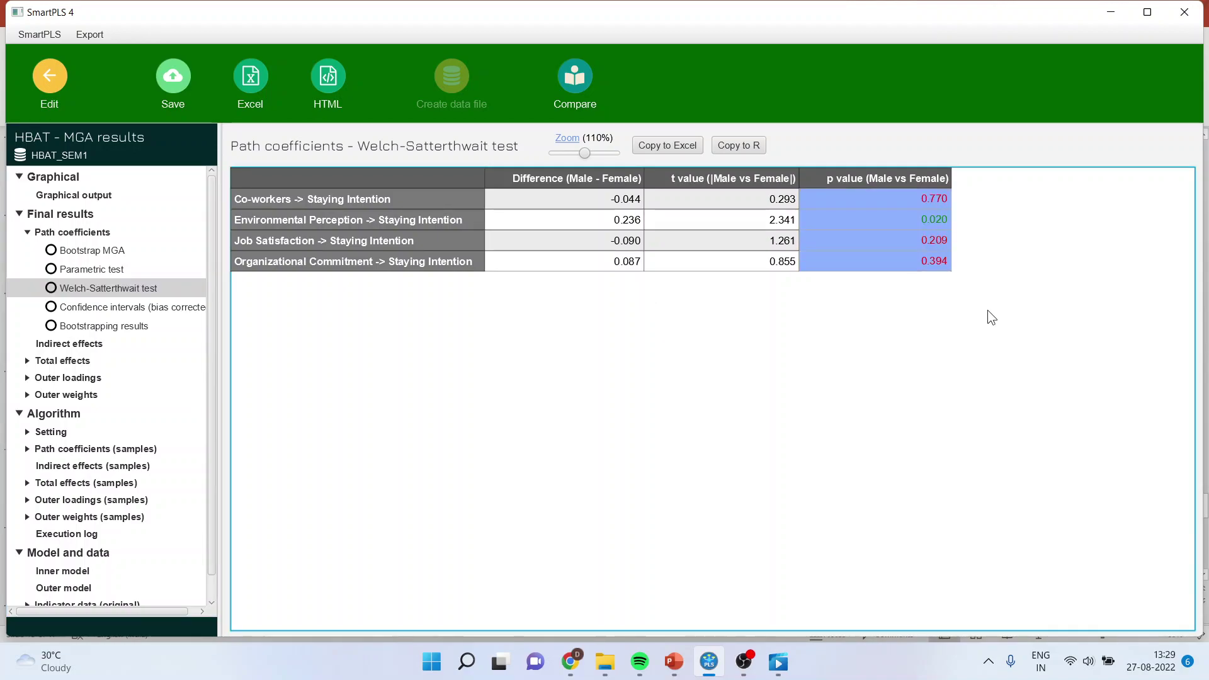
pyautogui.click(1039, 273)
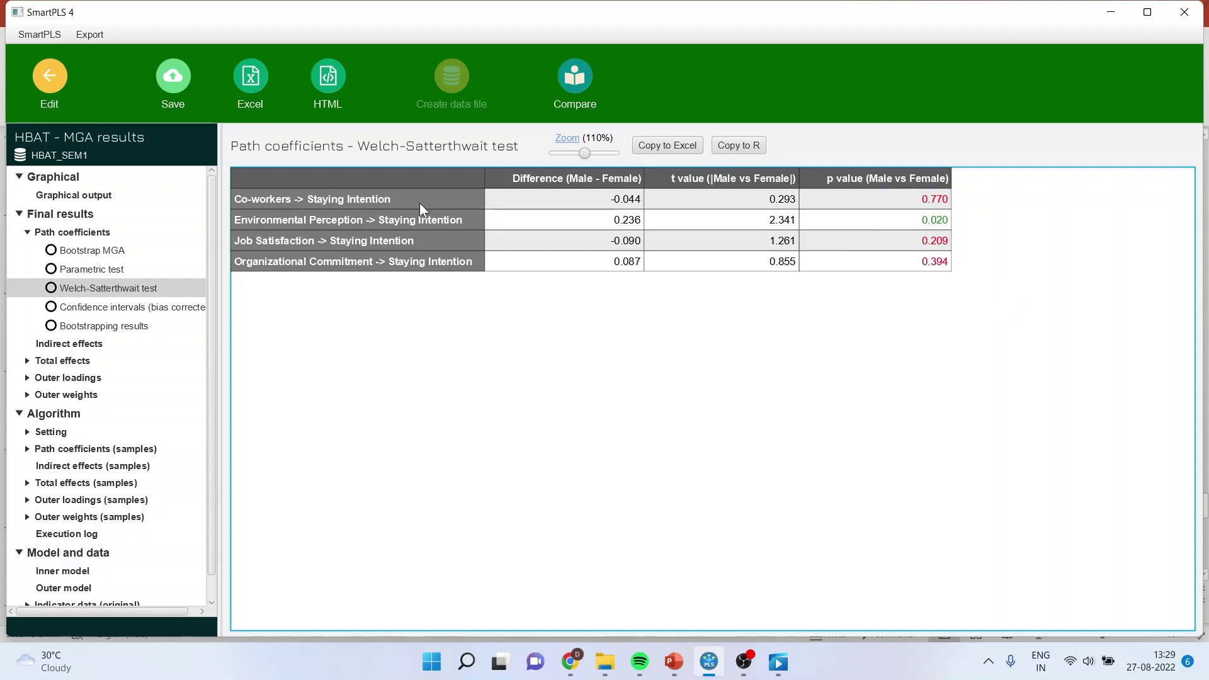
pyautogui.click(358, 200)
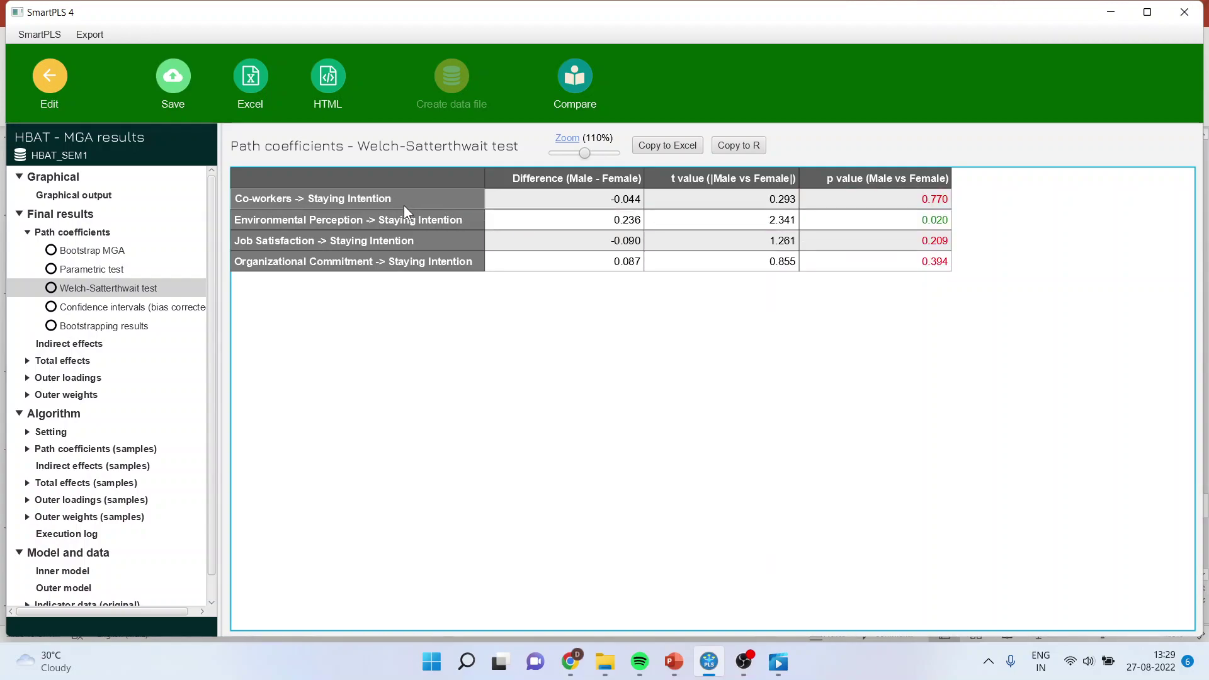
pyautogui.click(901, 199)
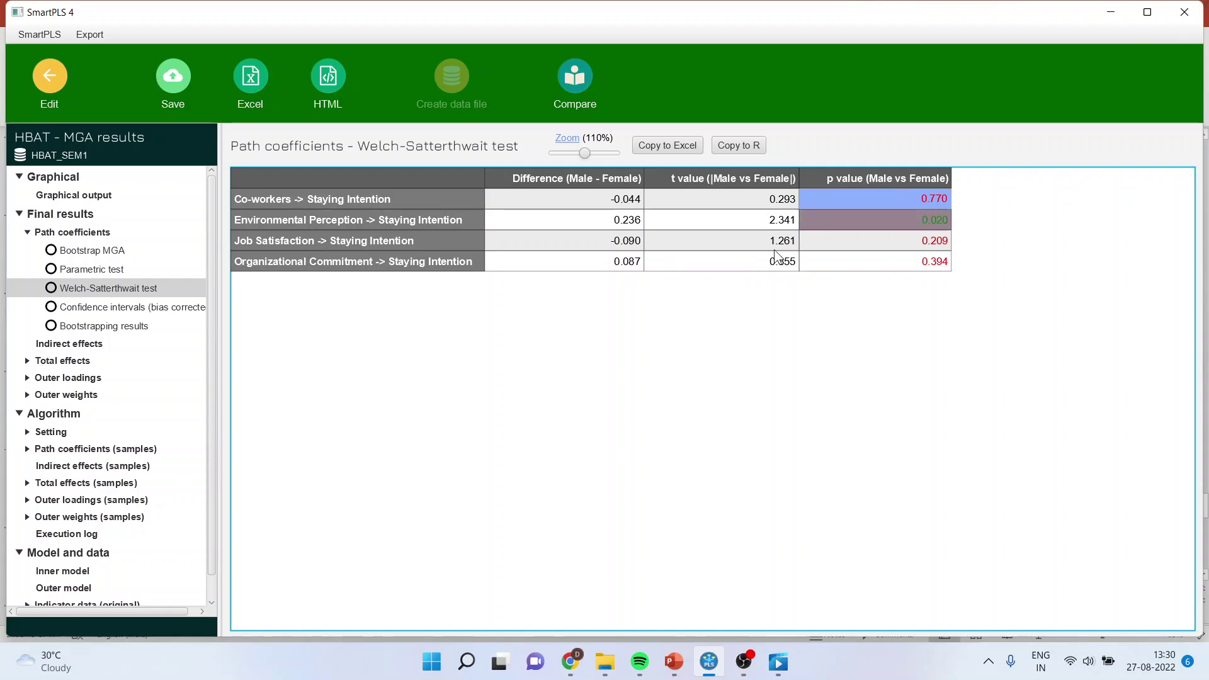
pyautogui.click(378, 240)
pyautogui.click(888, 244)
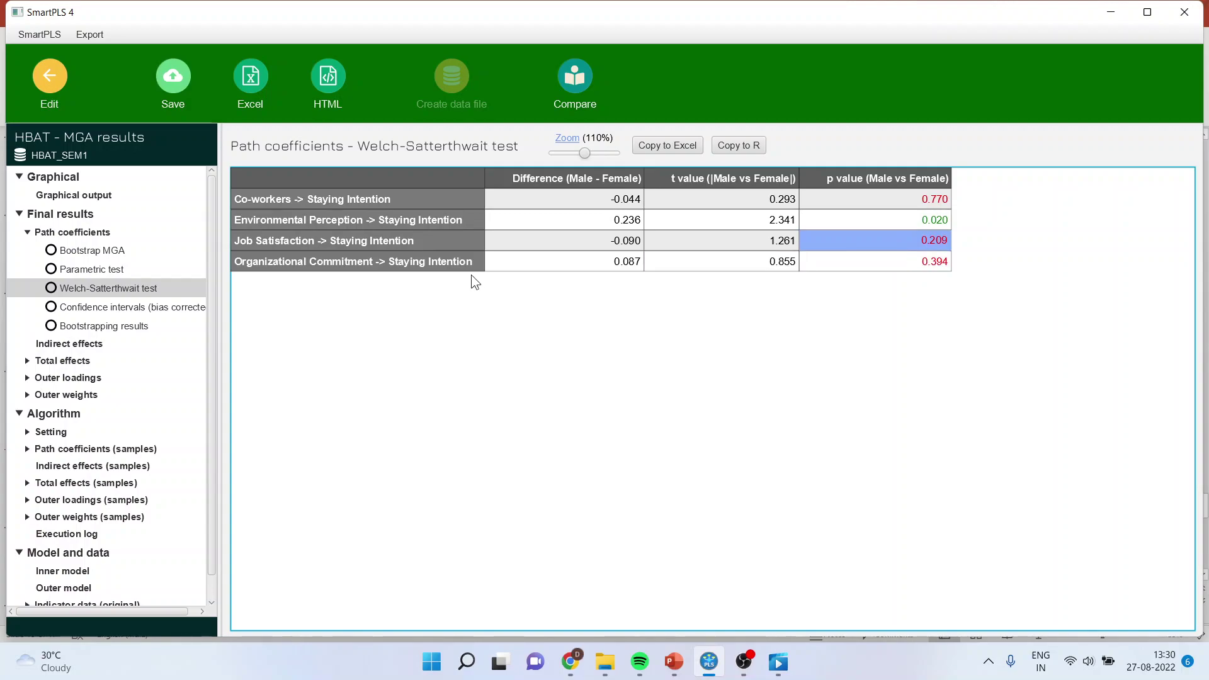
# Step: Examine the Welch-Satterthwait differences and p values for the Organizational Commitment, Co-workers and Job Satisfaction paths to Staying Intention
pyautogui.click(459, 263)
pyautogui.click(884, 262)
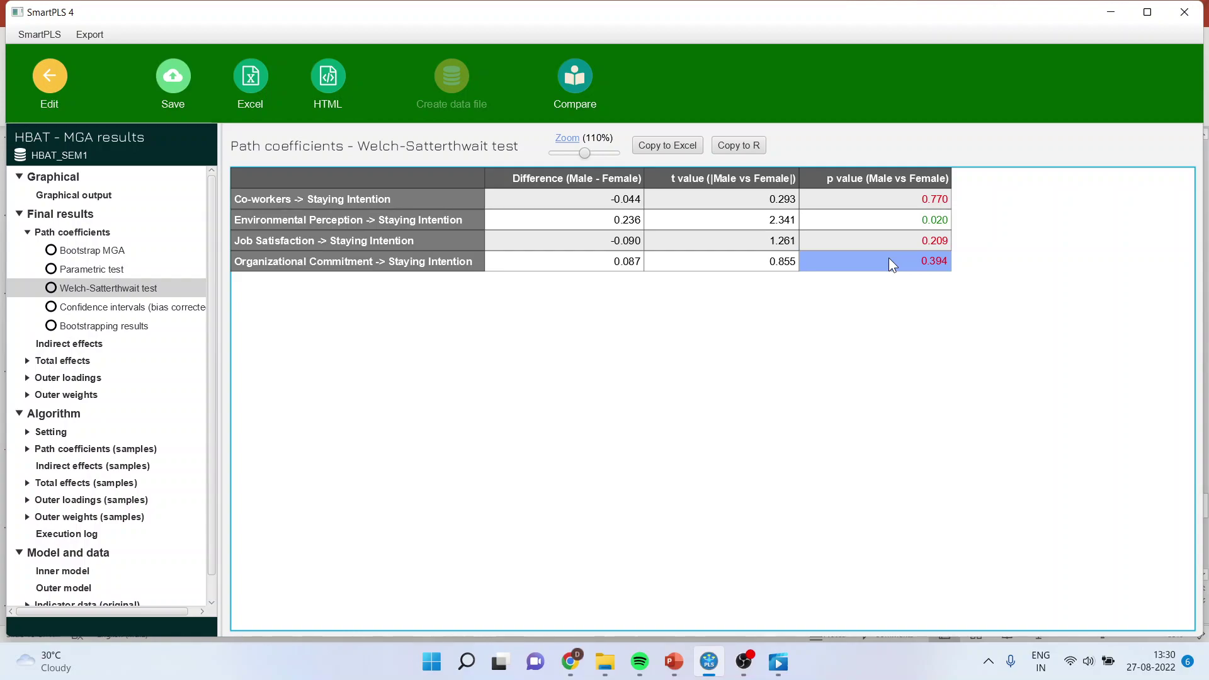
pyautogui.click(909, 198)
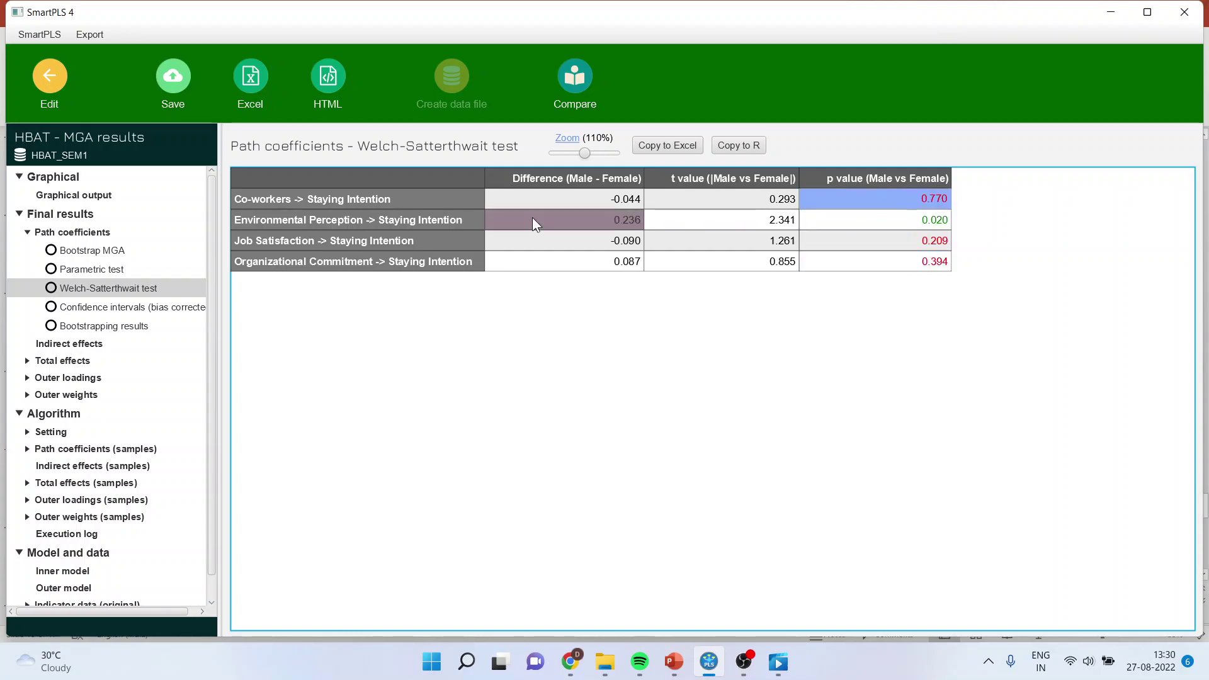
pyautogui.click(378, 197)
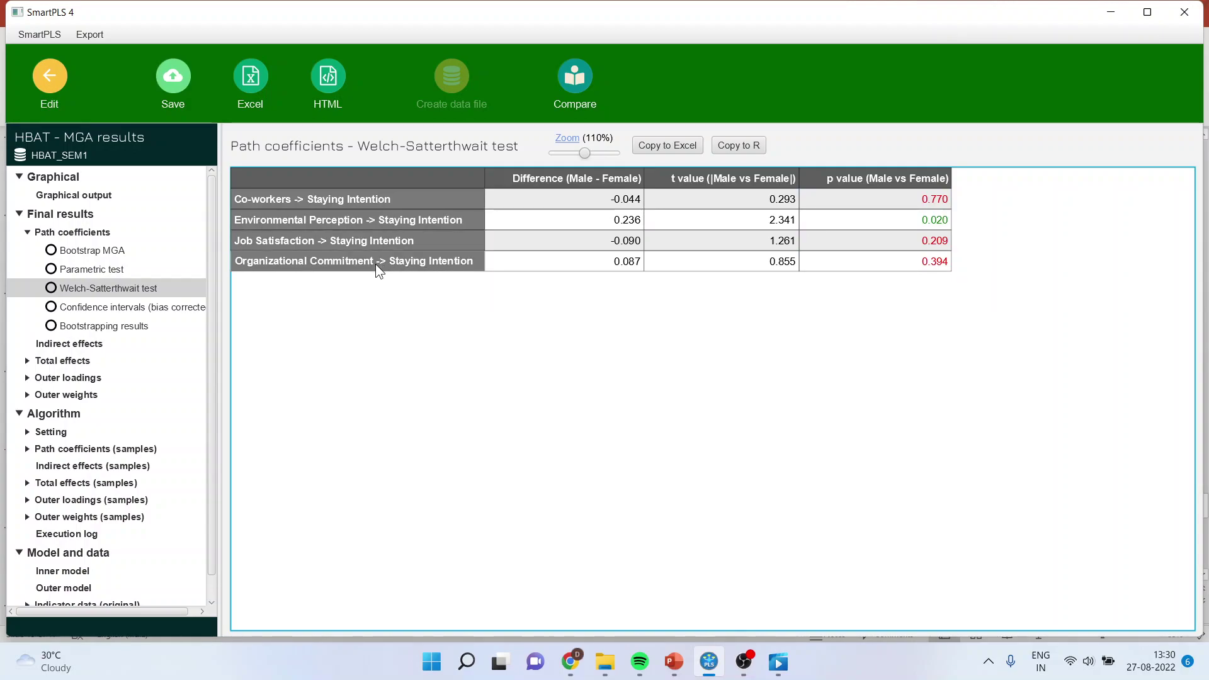
pyautogui.click(583, 200)
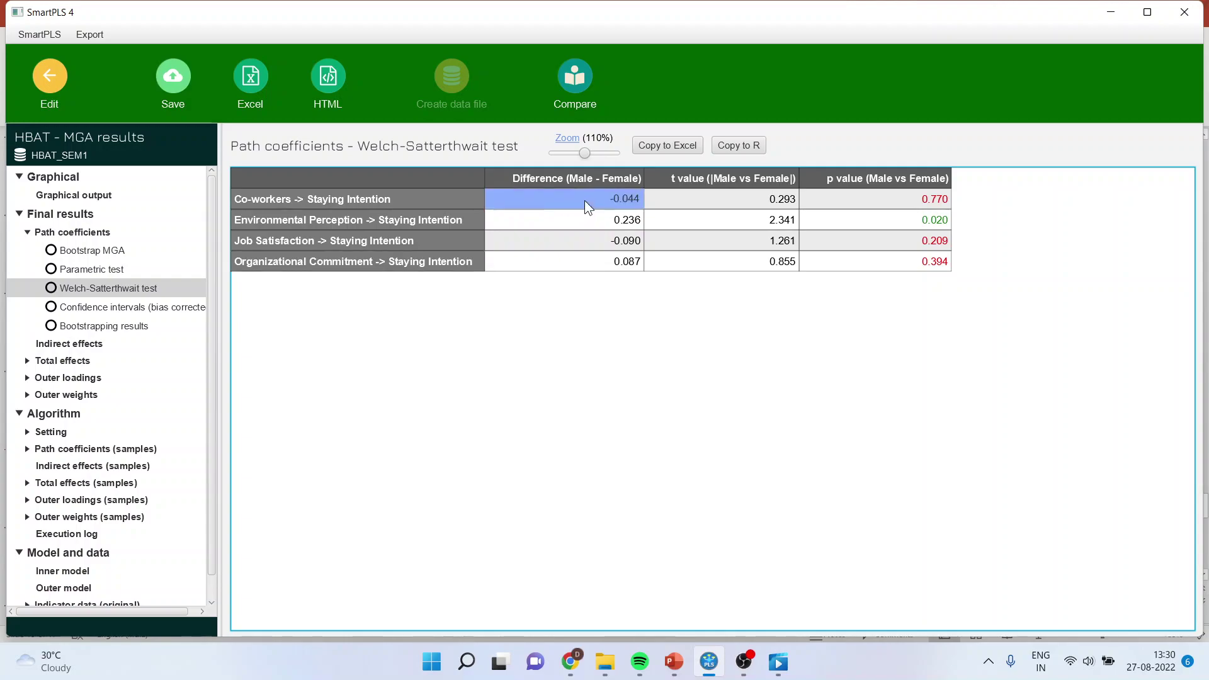
pyautogui.click(588, 233)
pyautogui.click(594, 262)
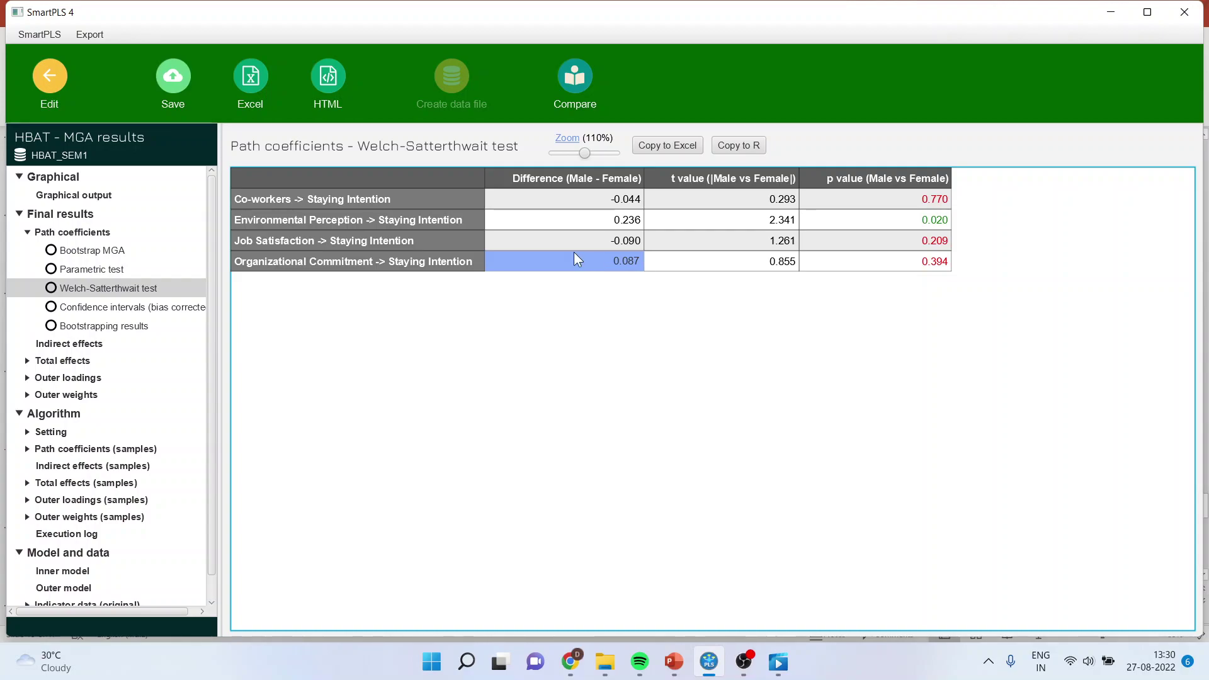
pyautogui.click(353, 199)
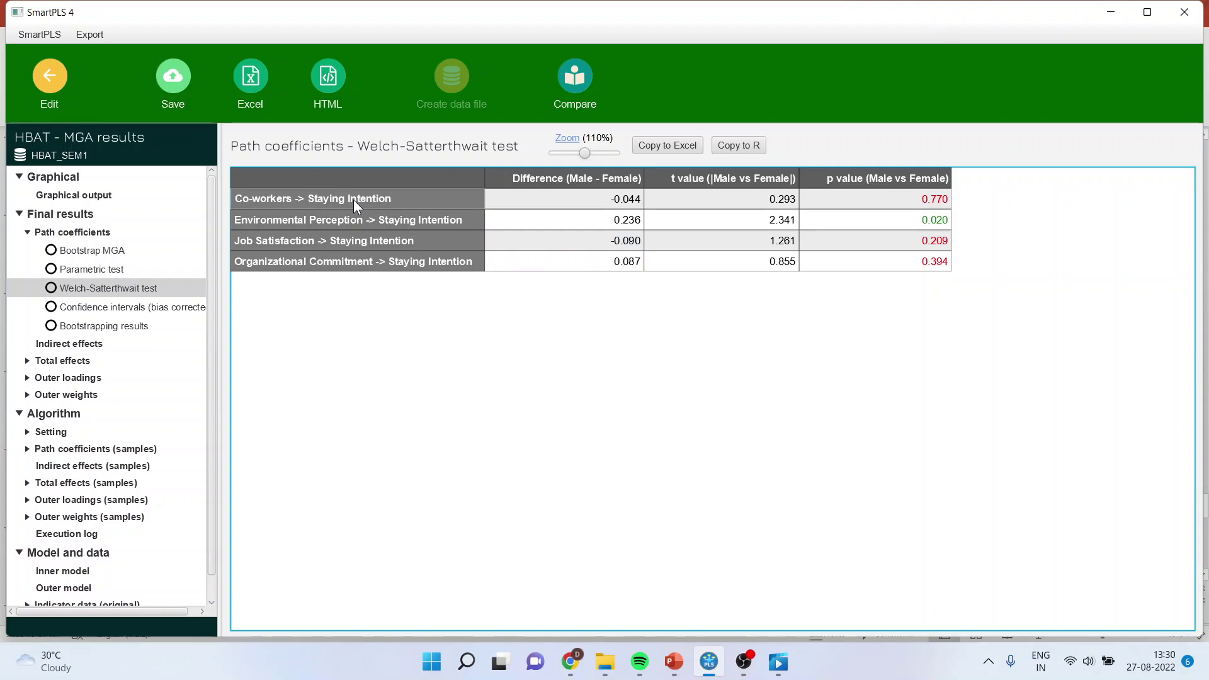
pyautogui.click(348, 235)
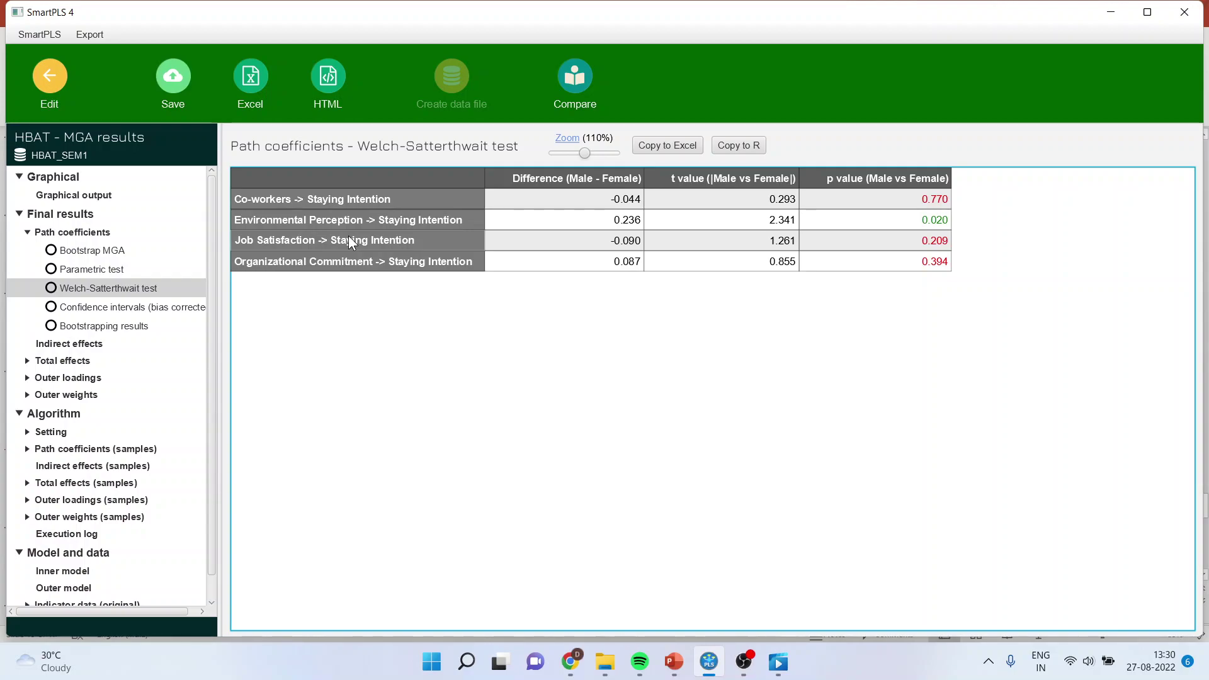
pyautogui.click(613, 195)
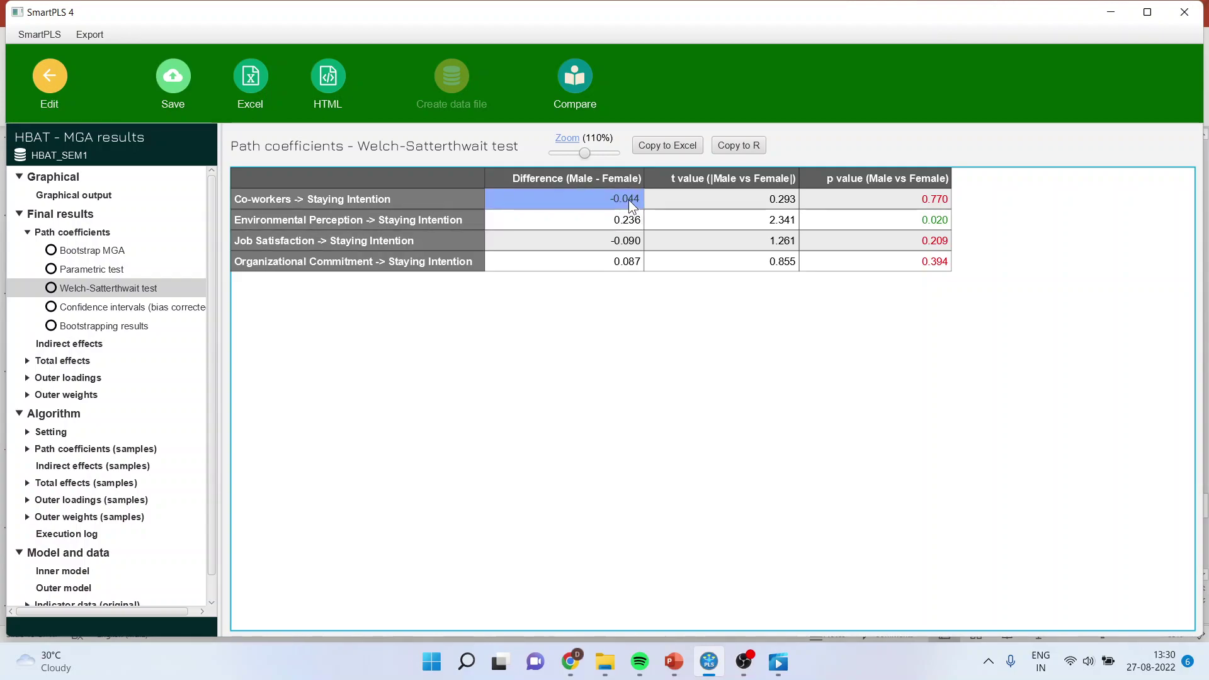
pyautogui.moveTo(628, 199); pyautogui.dragTo(625, 263)
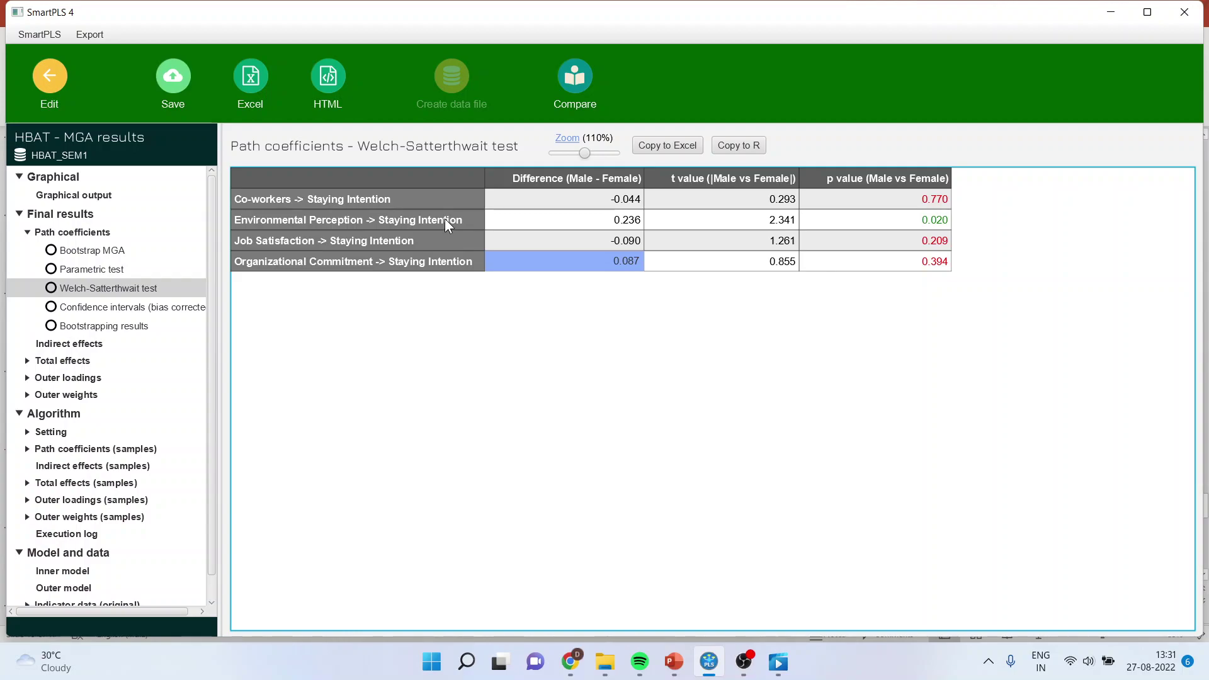
# Step: Check the Environmental Perception path difference in the Welch-Satterthwait test against the Female and Male coefficients in the graphical output
pyautogui.click(881, 221)
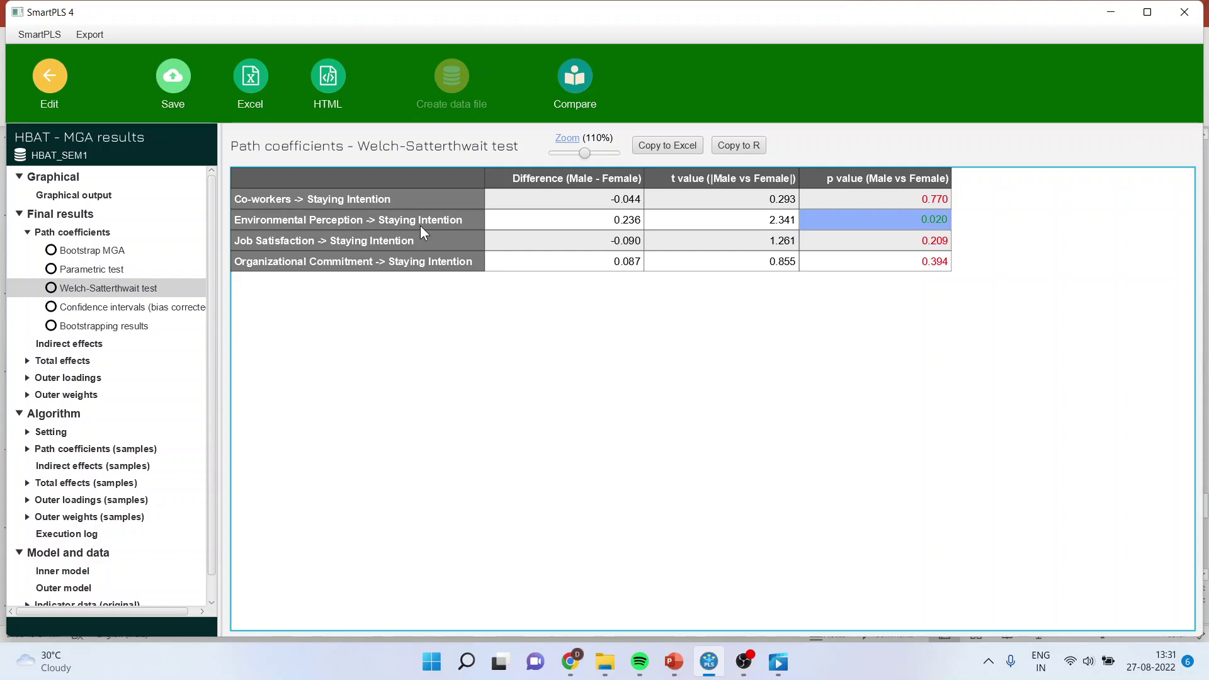
pyautogui.click(595, 218)
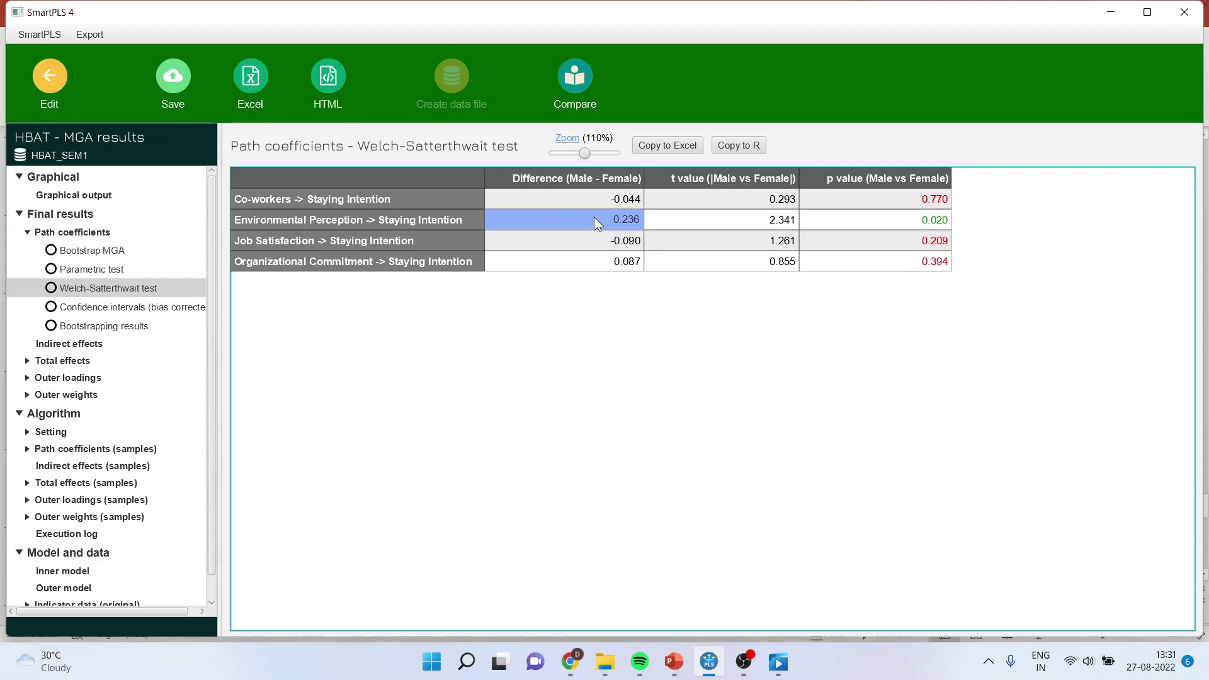
pyautogui.click(76, 196)
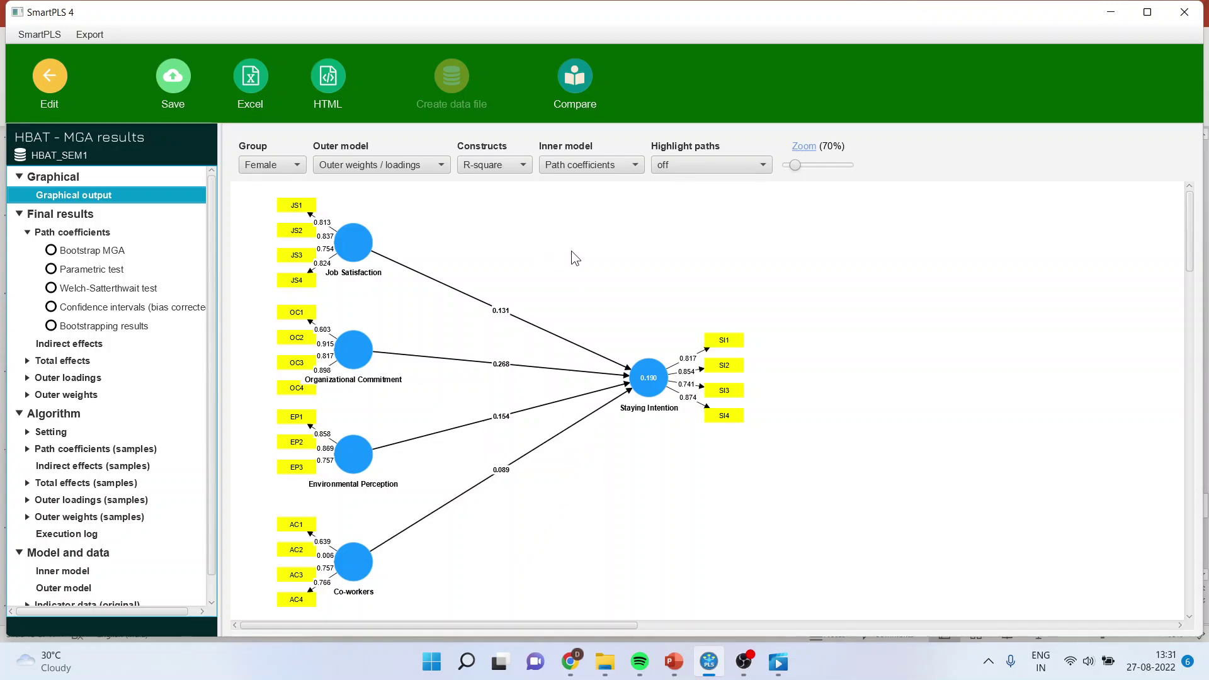
pyautogui.click(292, 165)
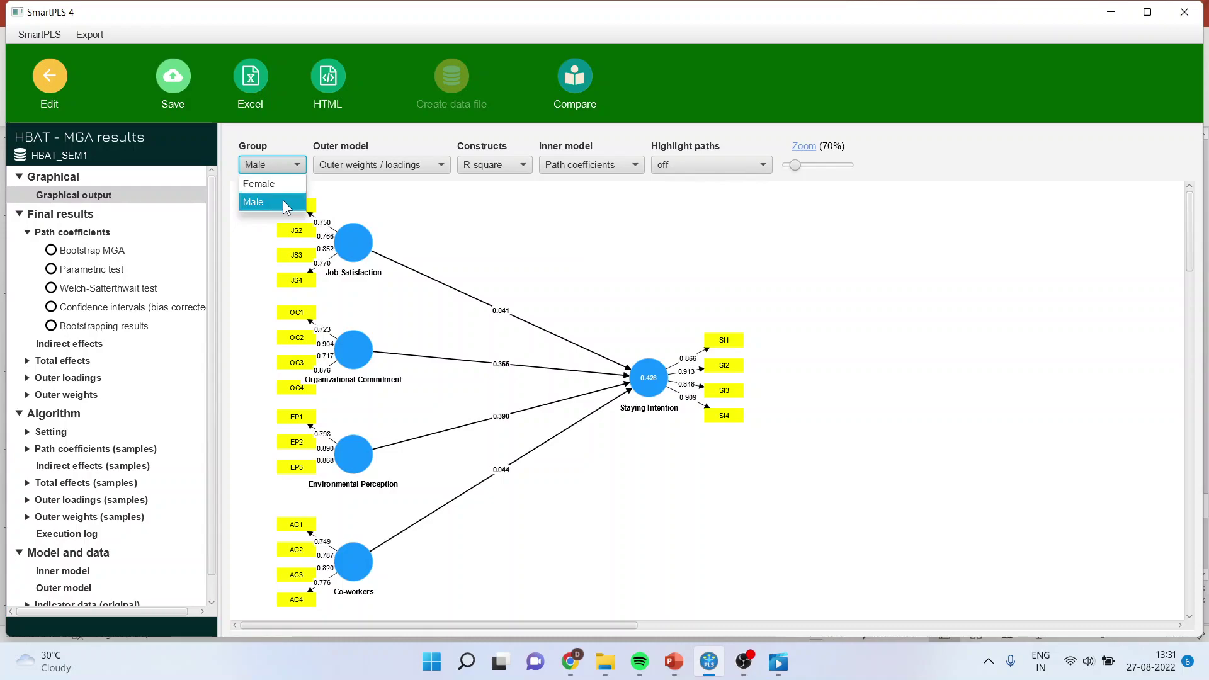
pyautogui.click(282, 200)
pyautogui.click(292, 165)
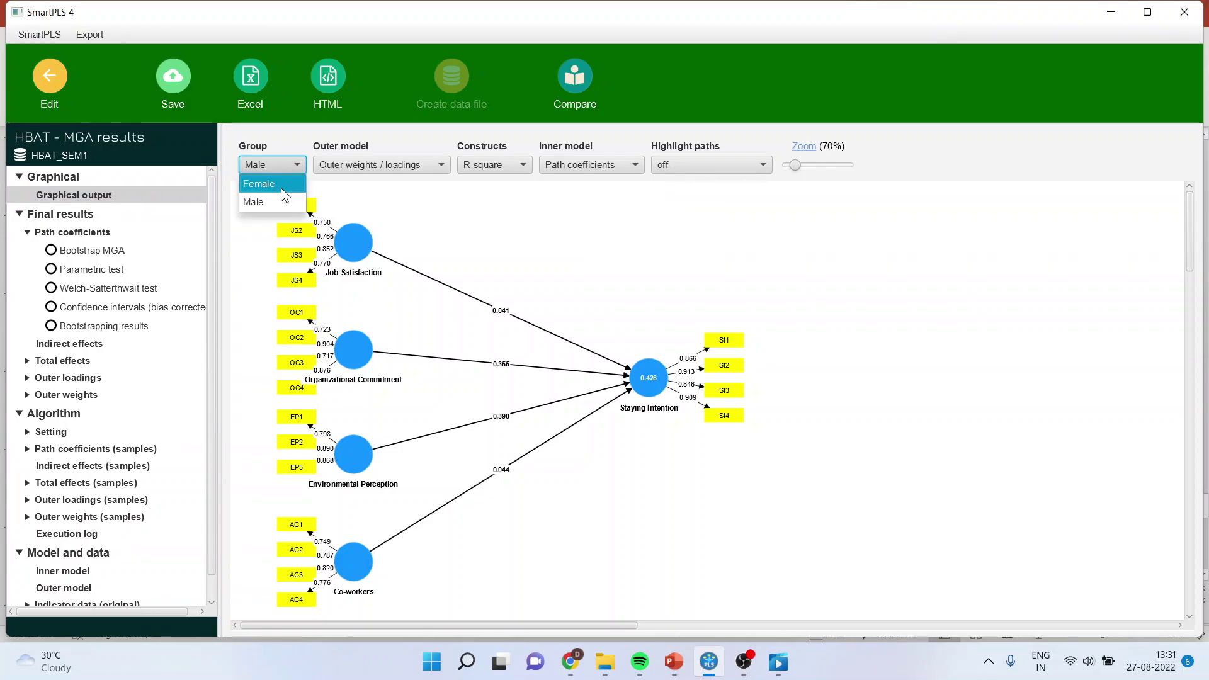
pyautogui.click(281, 187)
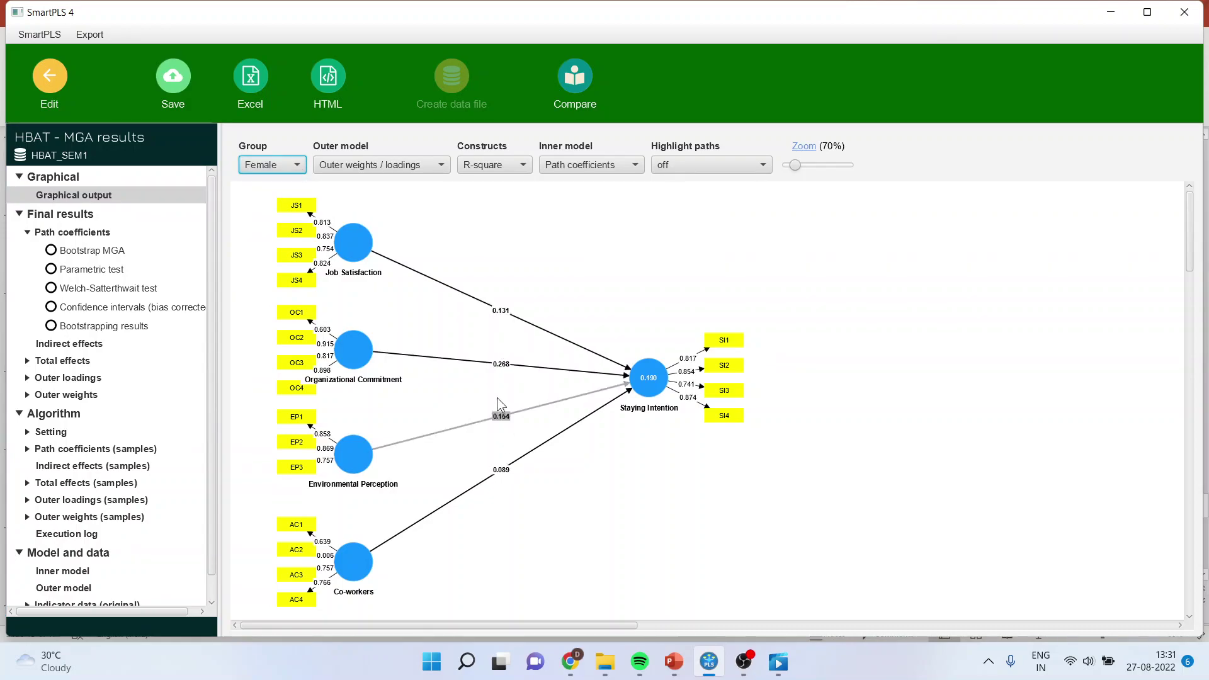
pyautogui.click(299, 166)
pyautogui.click(265, 202)
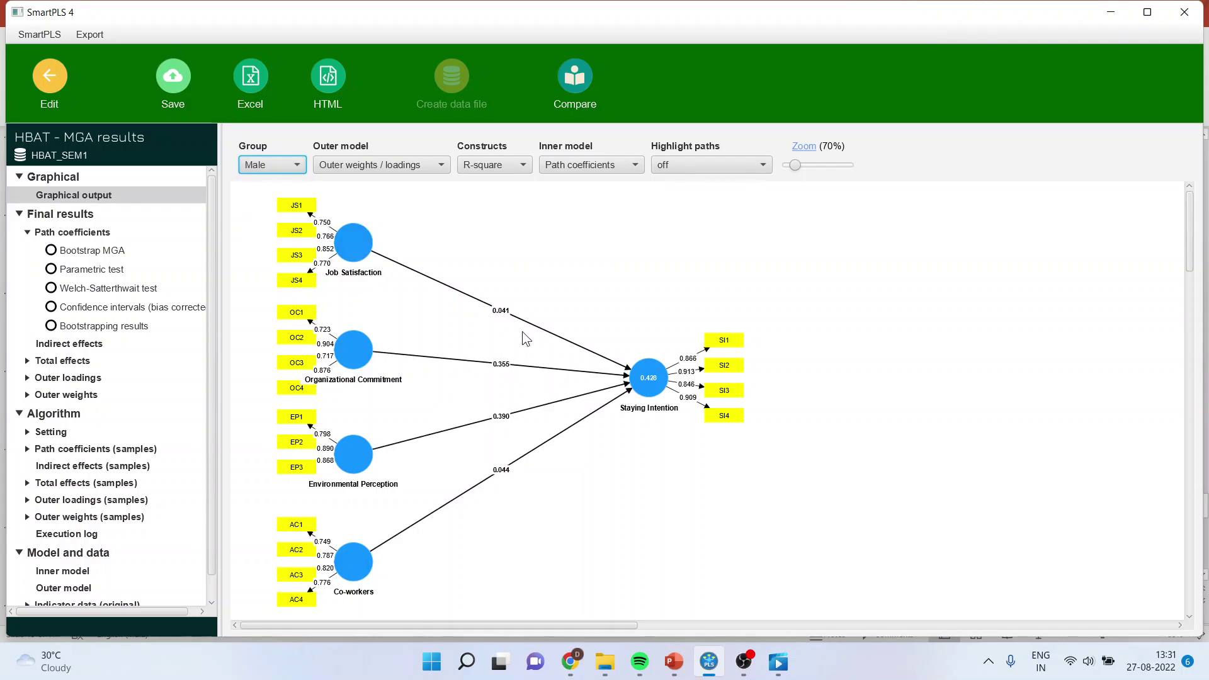
pyautogui.click(297, 166)
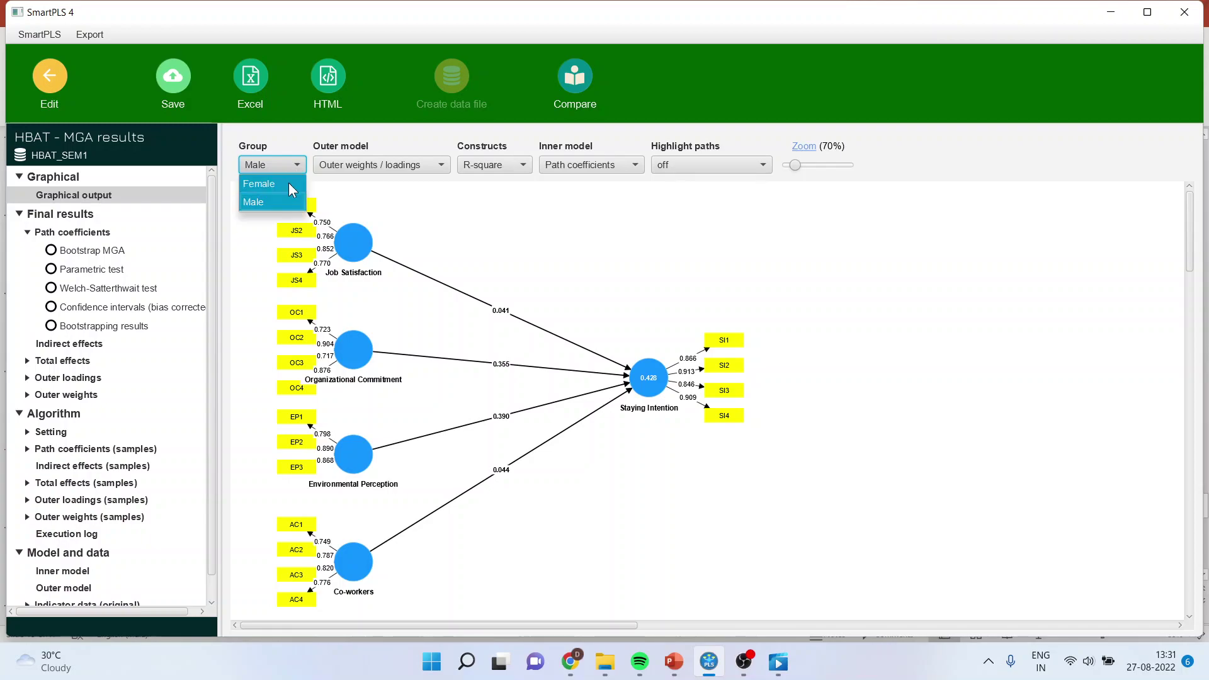
pyautogui.click(287, 186)
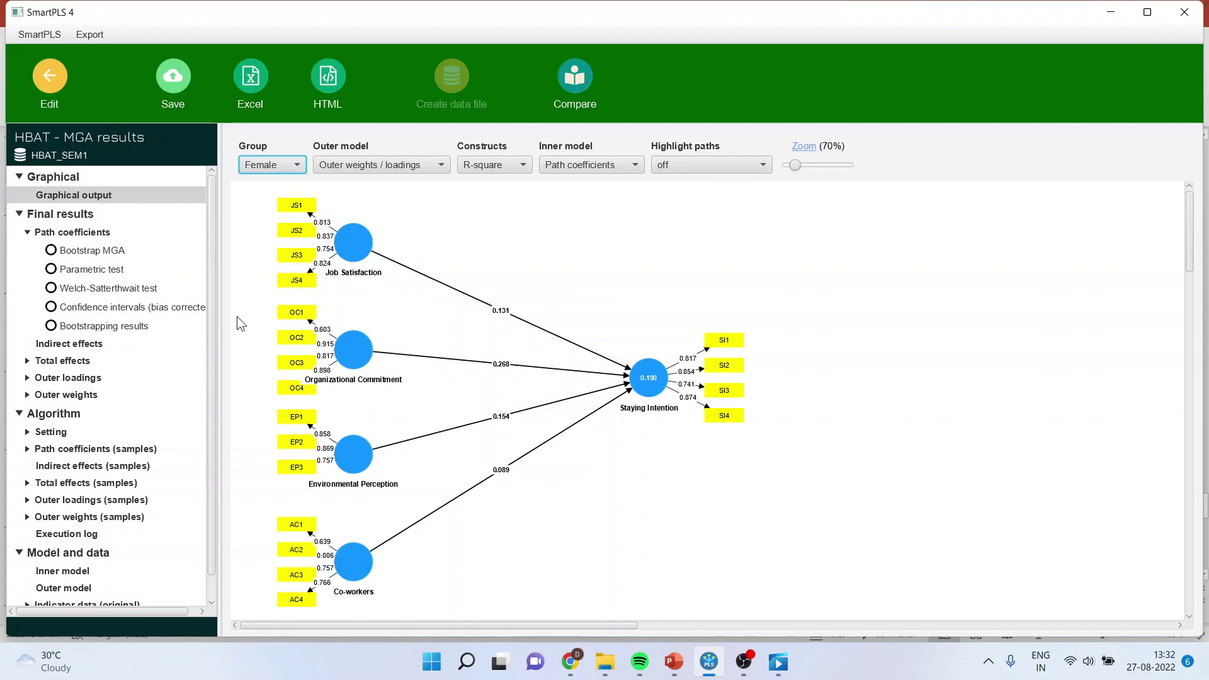
pyautogui.click(137, 287)
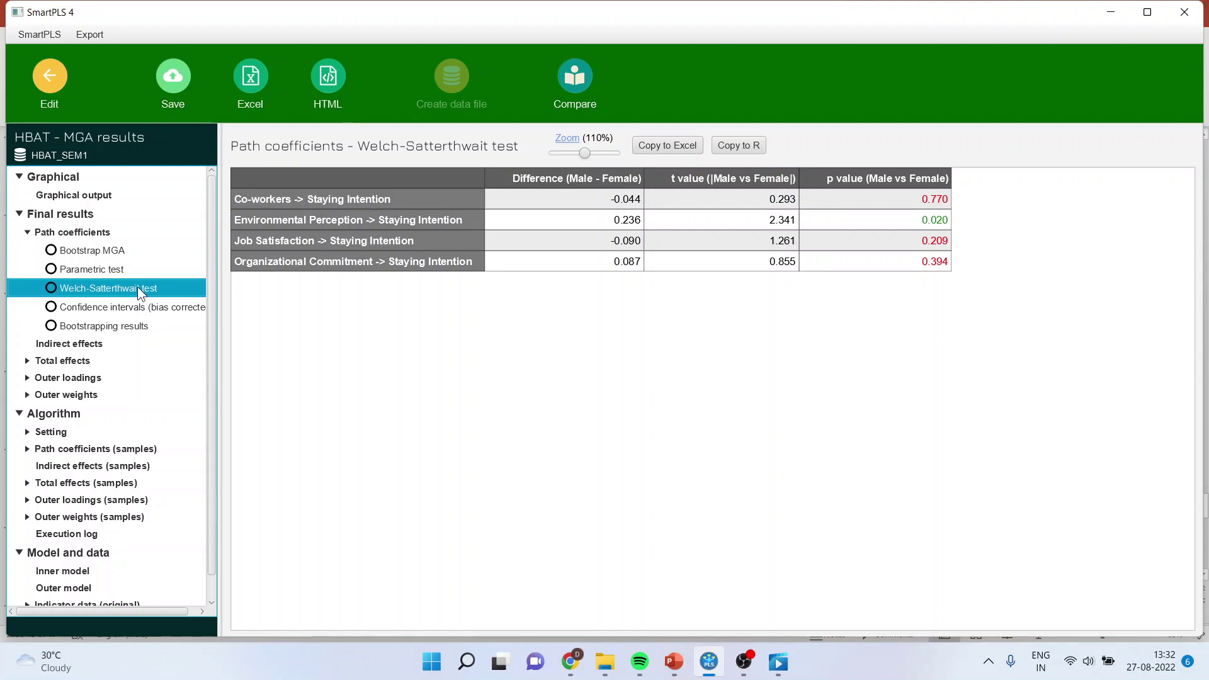
# Step: Return to the model and run Bootstrapping with 5000 subsamples on the base data set plus the Female and Male groups
pyautogui.click(50, 79)
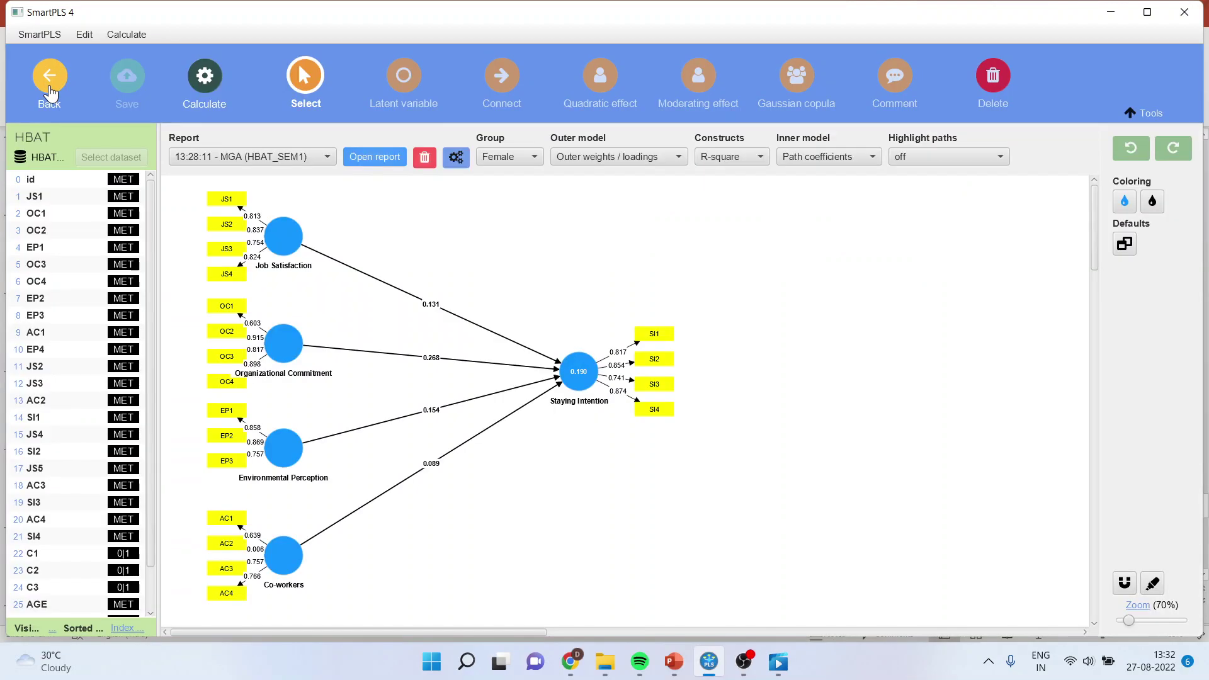
pyautogui.click(204, 77)
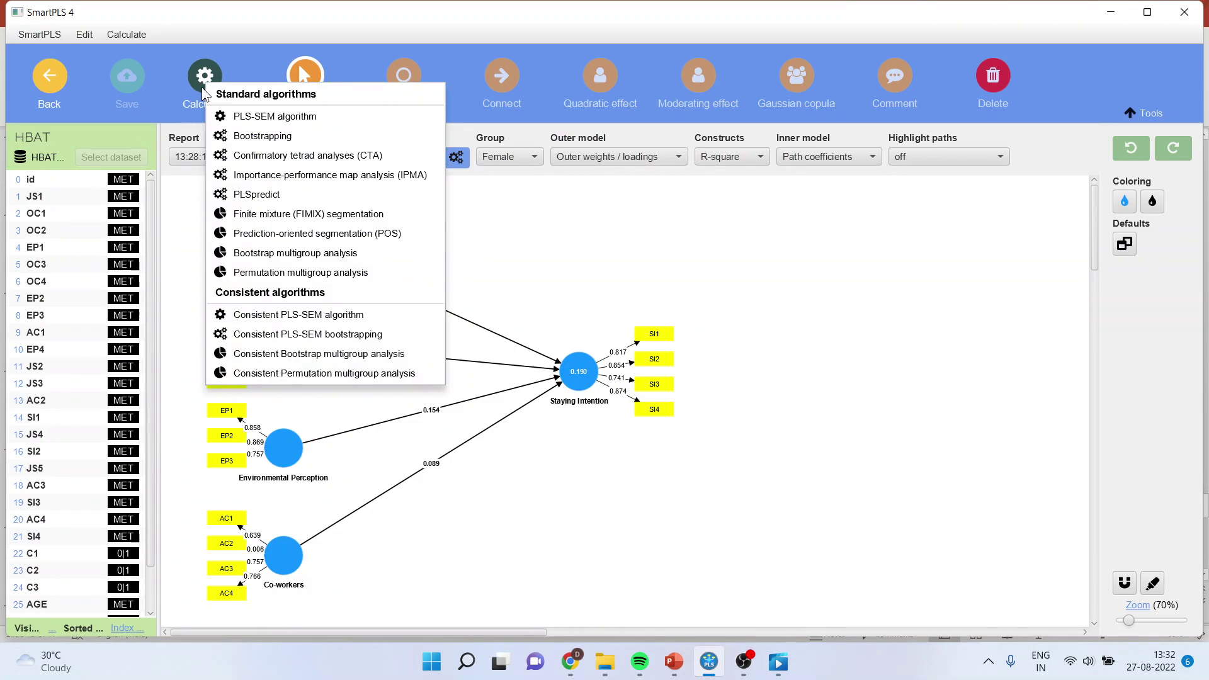
pyautogui.click(272, 138)
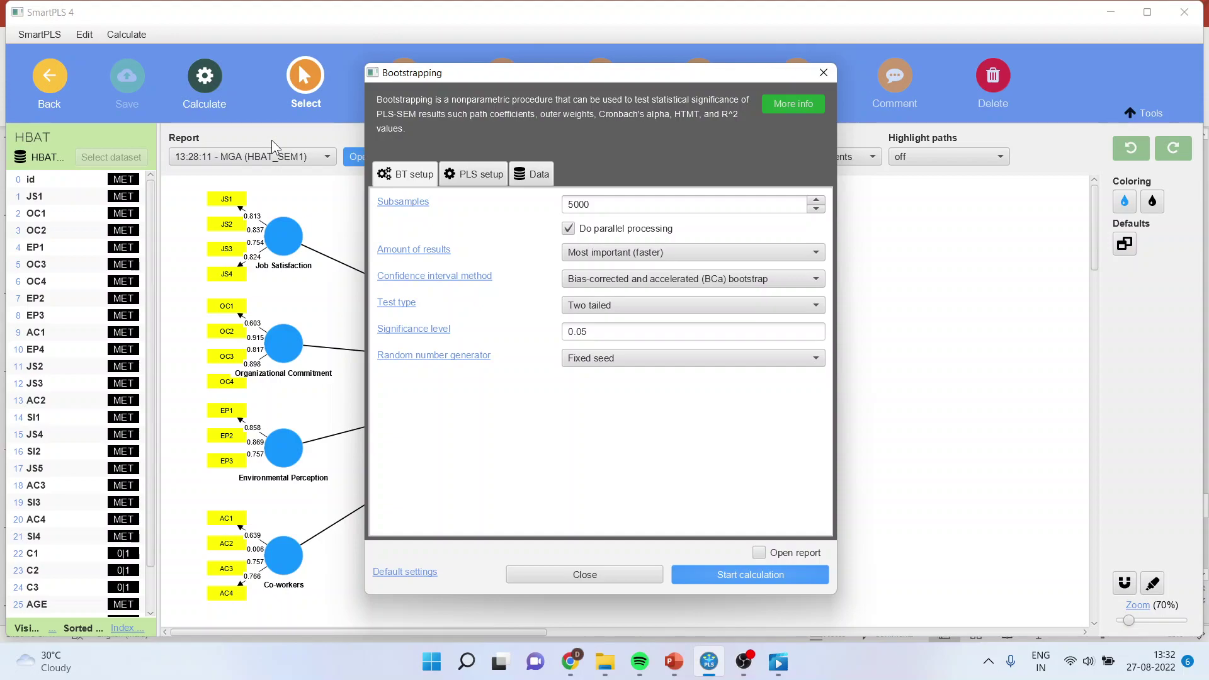
pyautogui.click(539, 176)
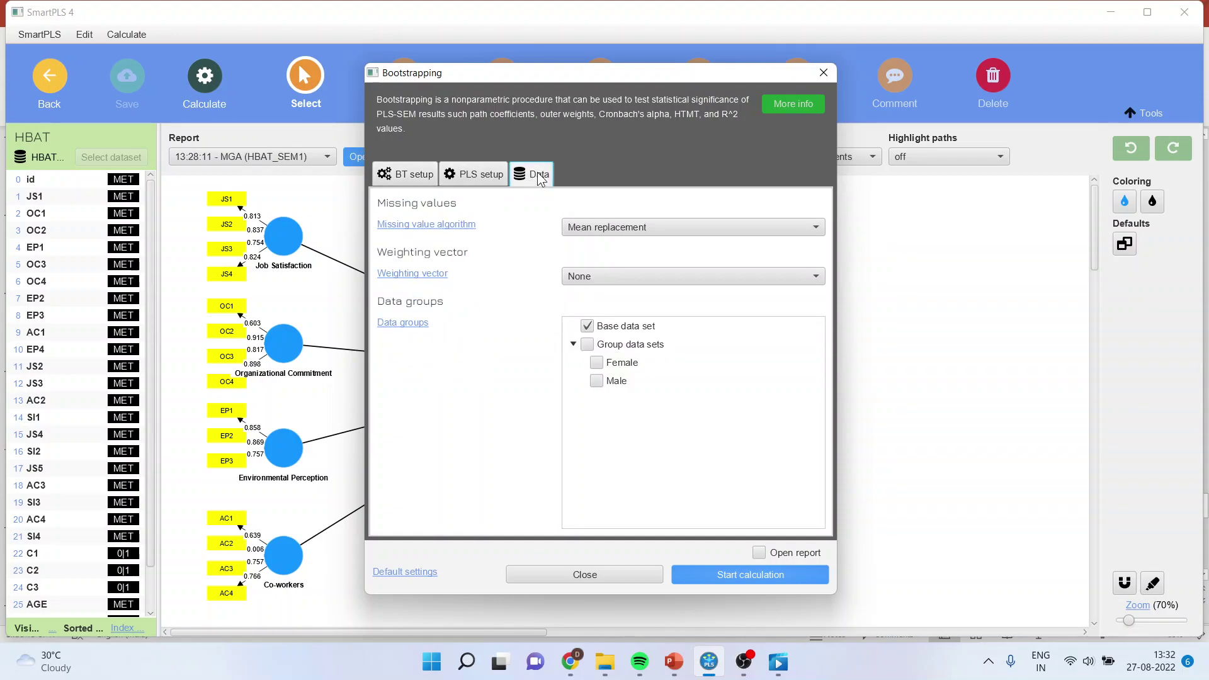
pyautogui.click(596, 363)
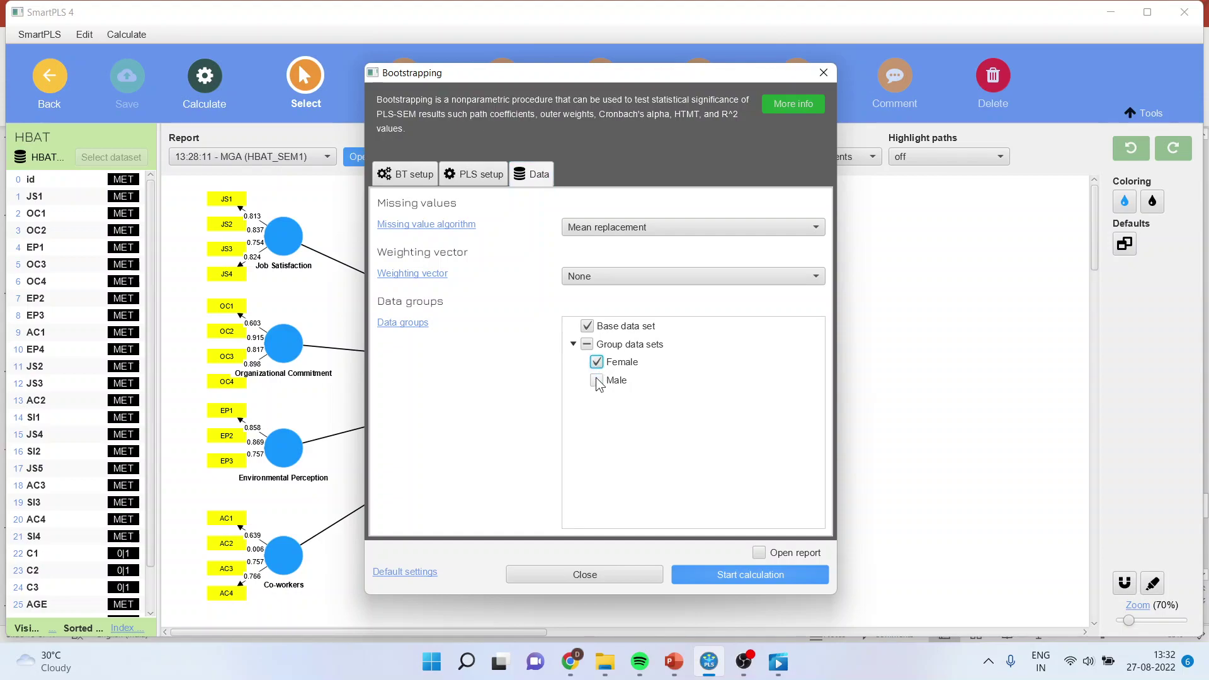
pyautogui.click(596, 381)
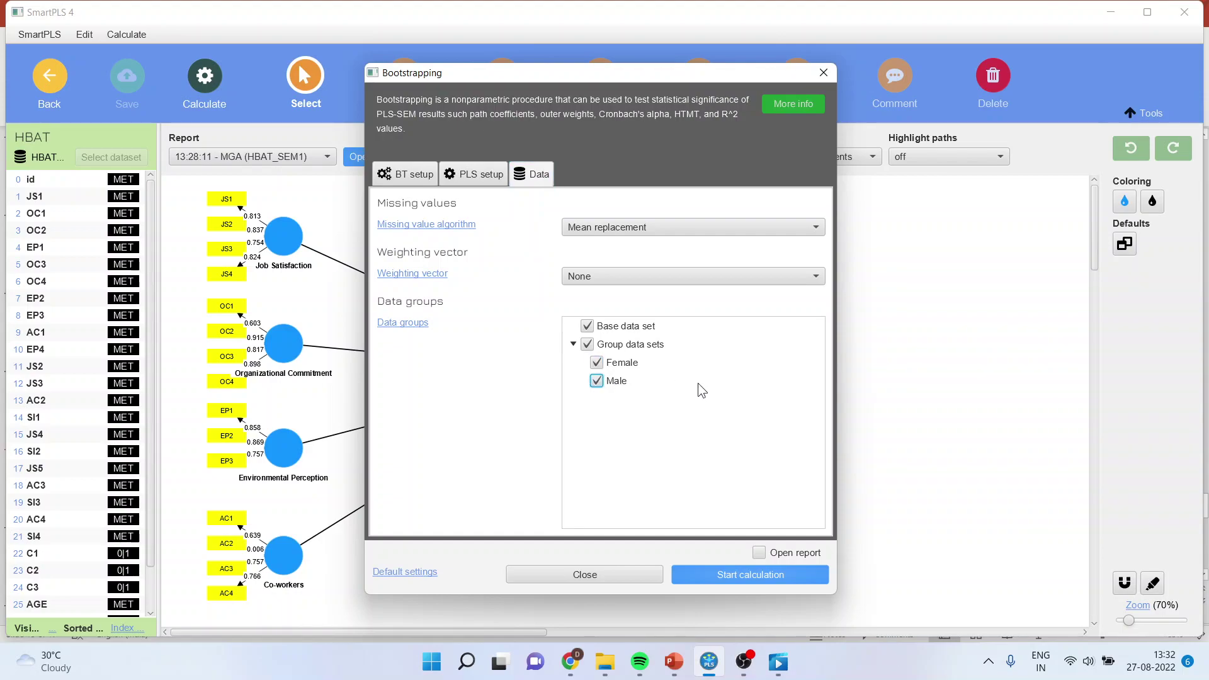
pyautogui.click(728, 582)
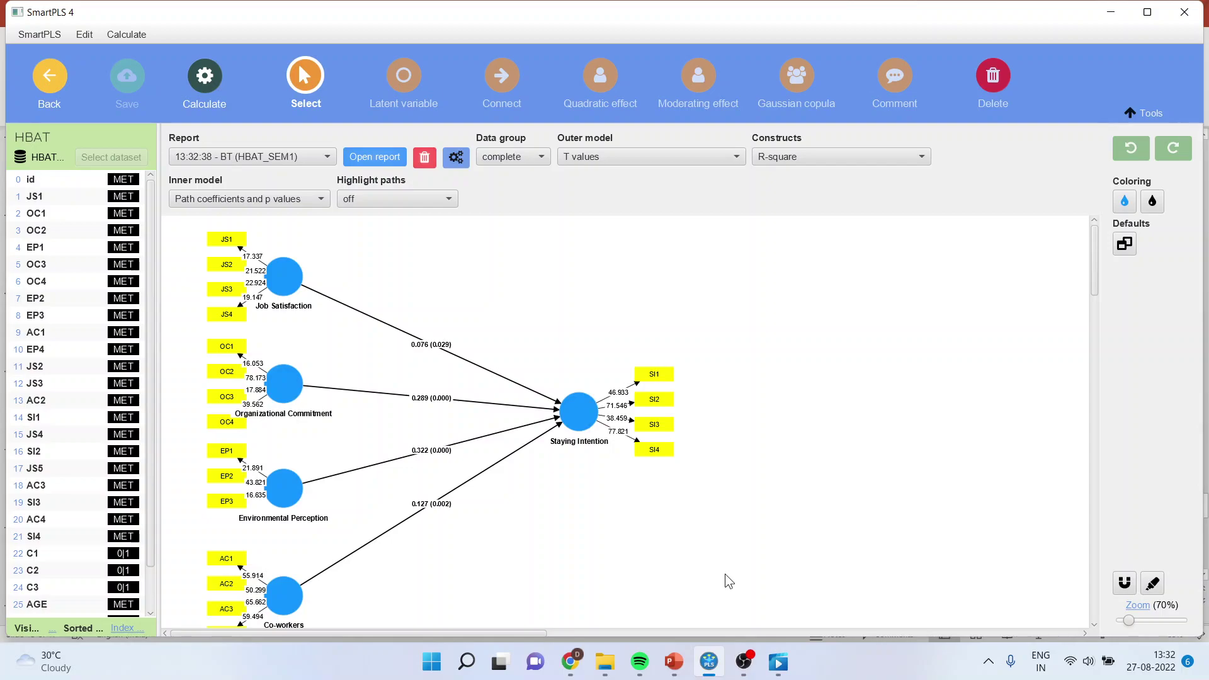
# Step: View the bootstrap results on the model for the complete, Female and Male data groups, and move the Co-workers construct up slightly
pyautogui.click(540, 163)
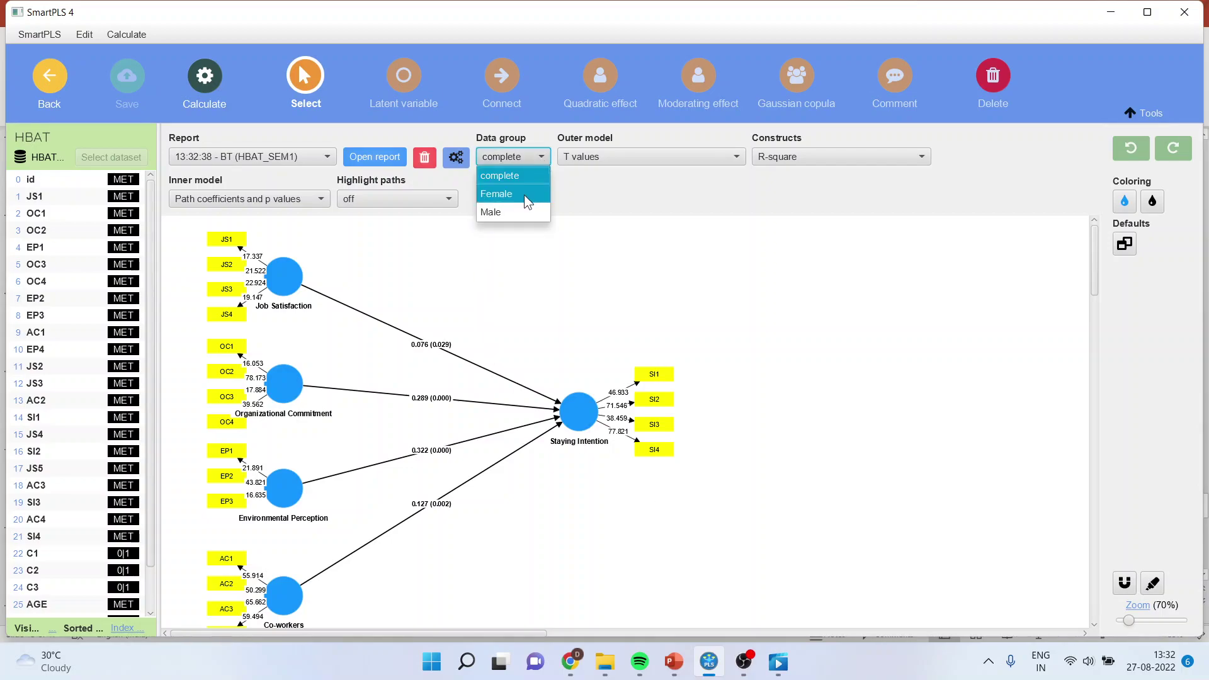
pyautogui.click(504, 176)
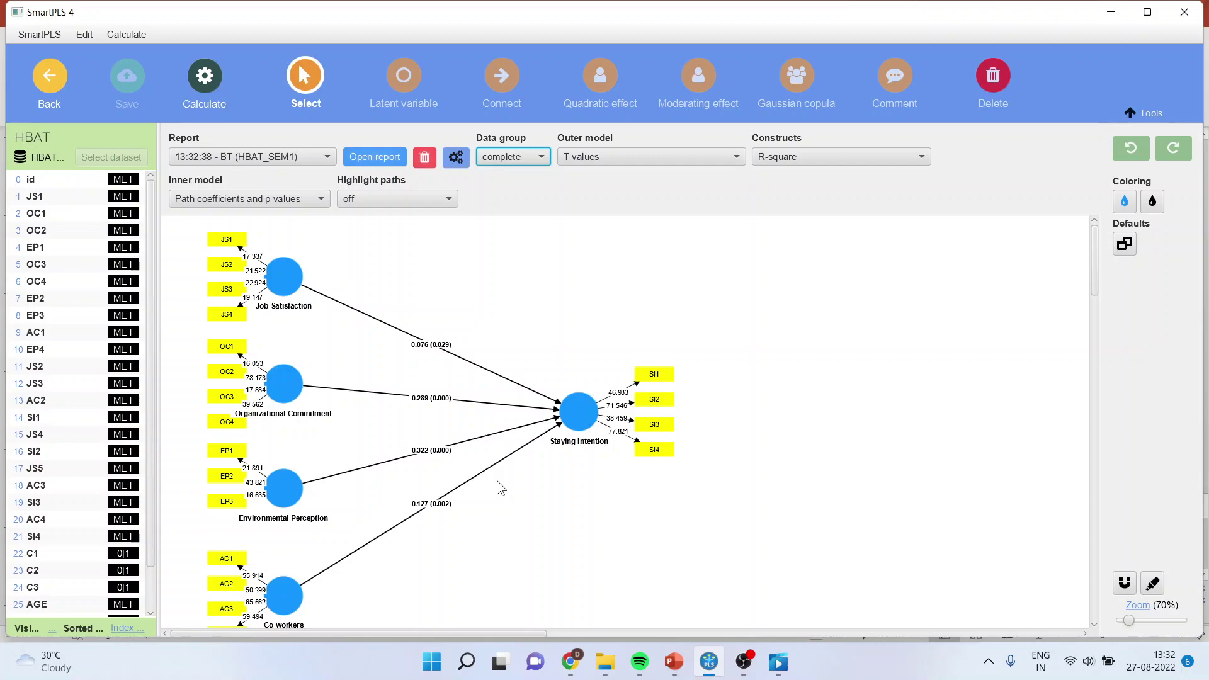
pyautogui.click(541, 158)
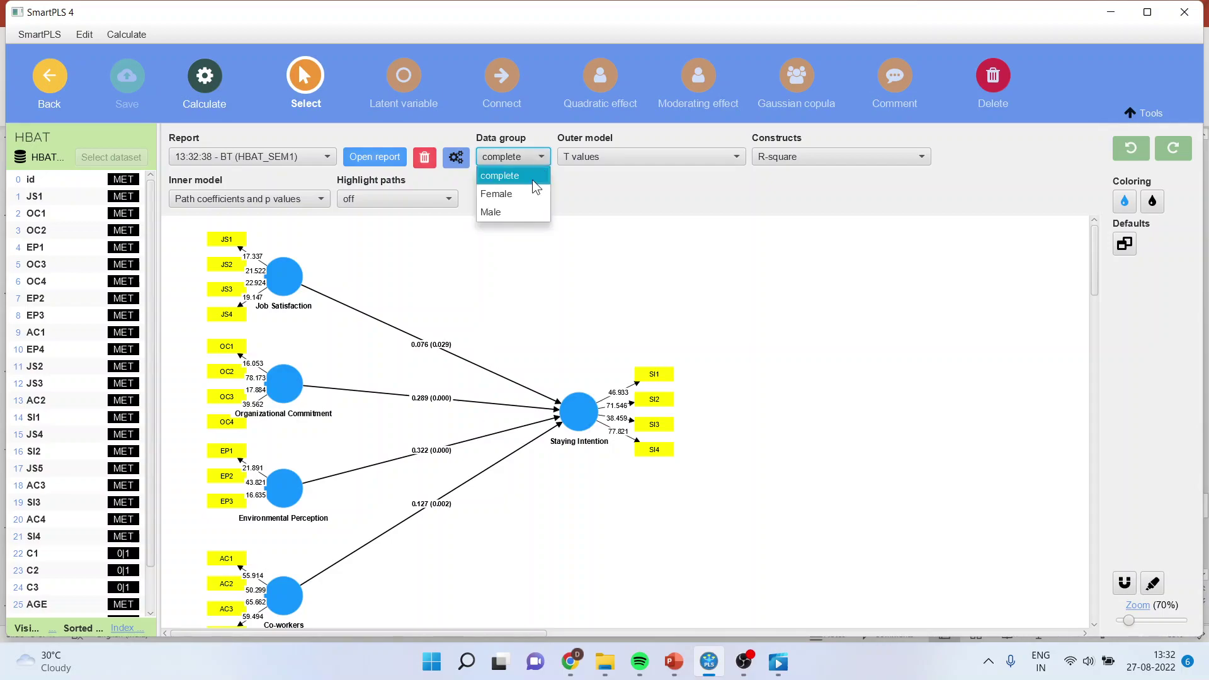
pyautogui.click(528, 195)
pyautogui.click(541, 157)
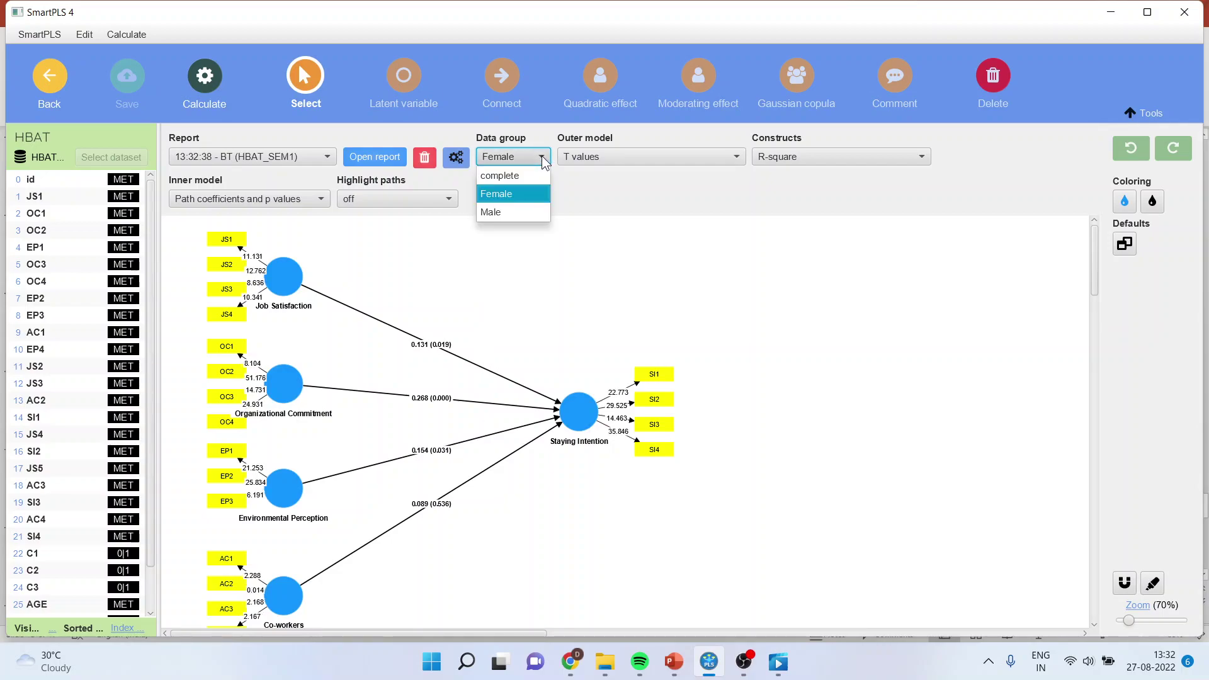
pyautogui.click(536, 214)
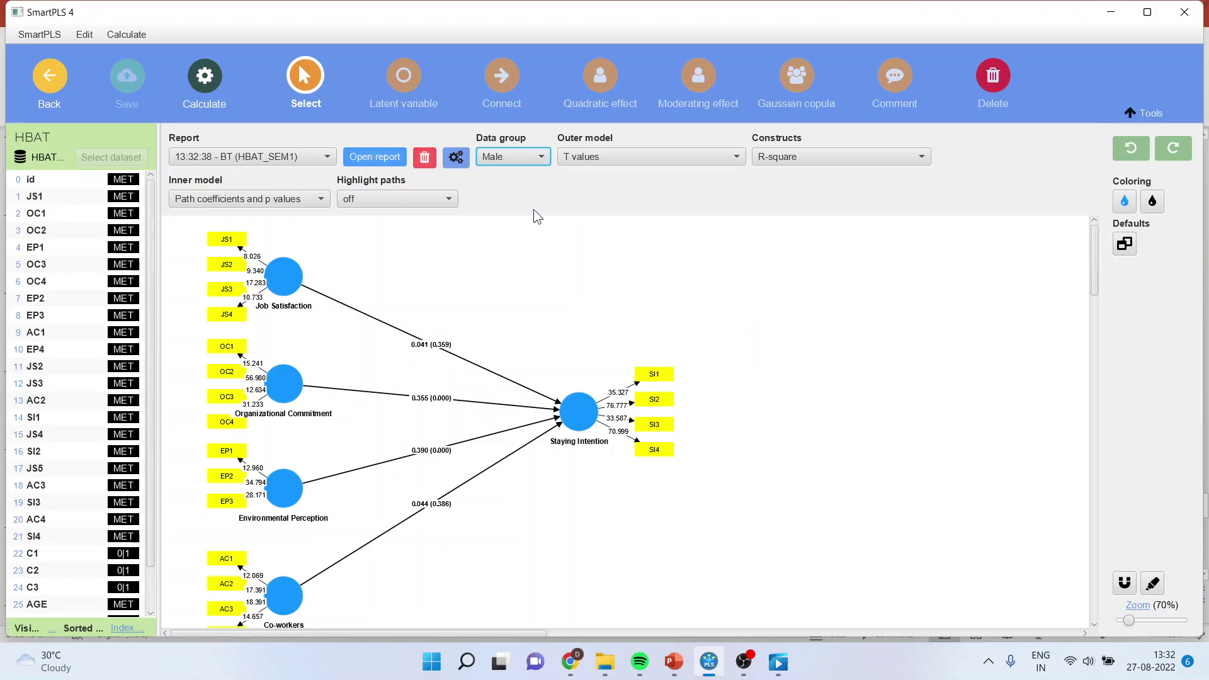
pyautogui.moveTo(287, 598); pyautogui.dragTo(284, 580)
pyautogui.click(453, 577)
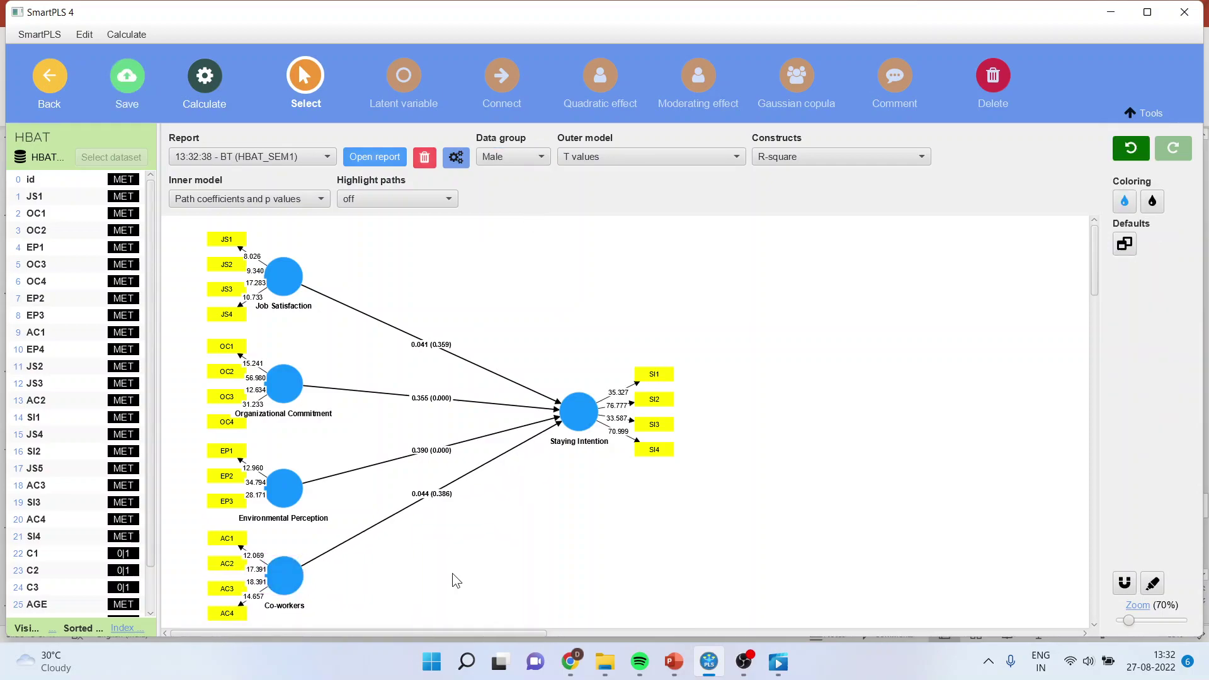
# Step: Open the bootstrapping report and view the path coefficients table for the Male and complete data groups
pyautogui.click(376, 158)
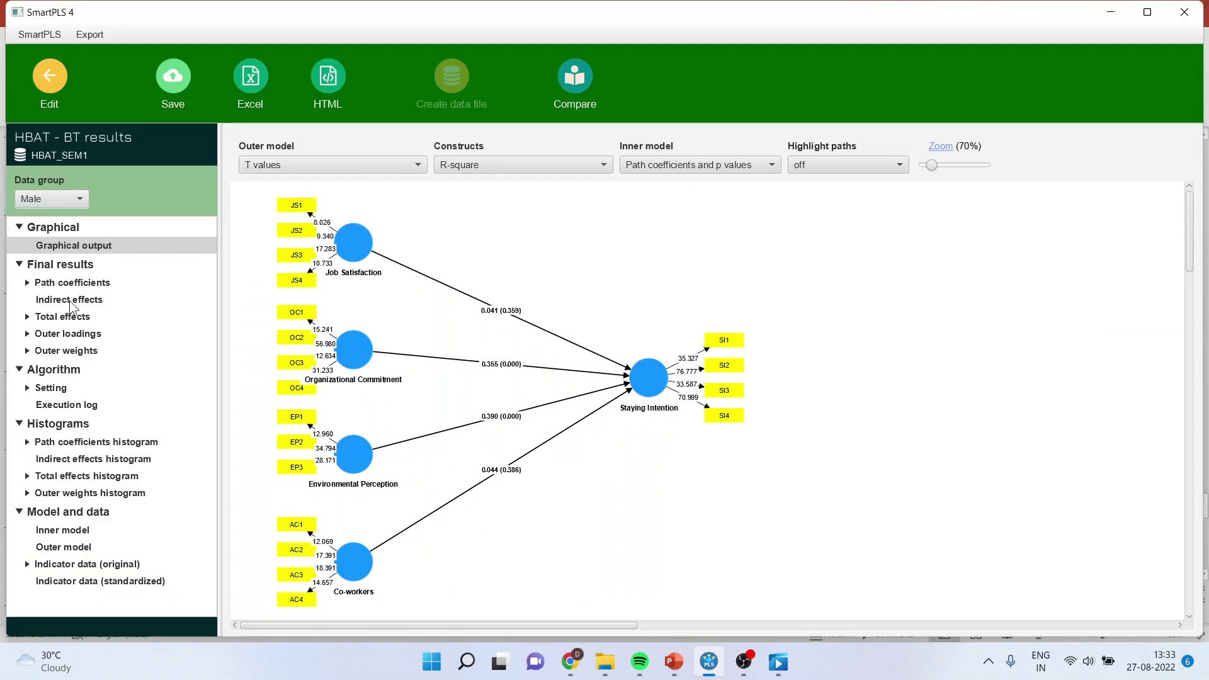
pyautogui.click(45, 284)
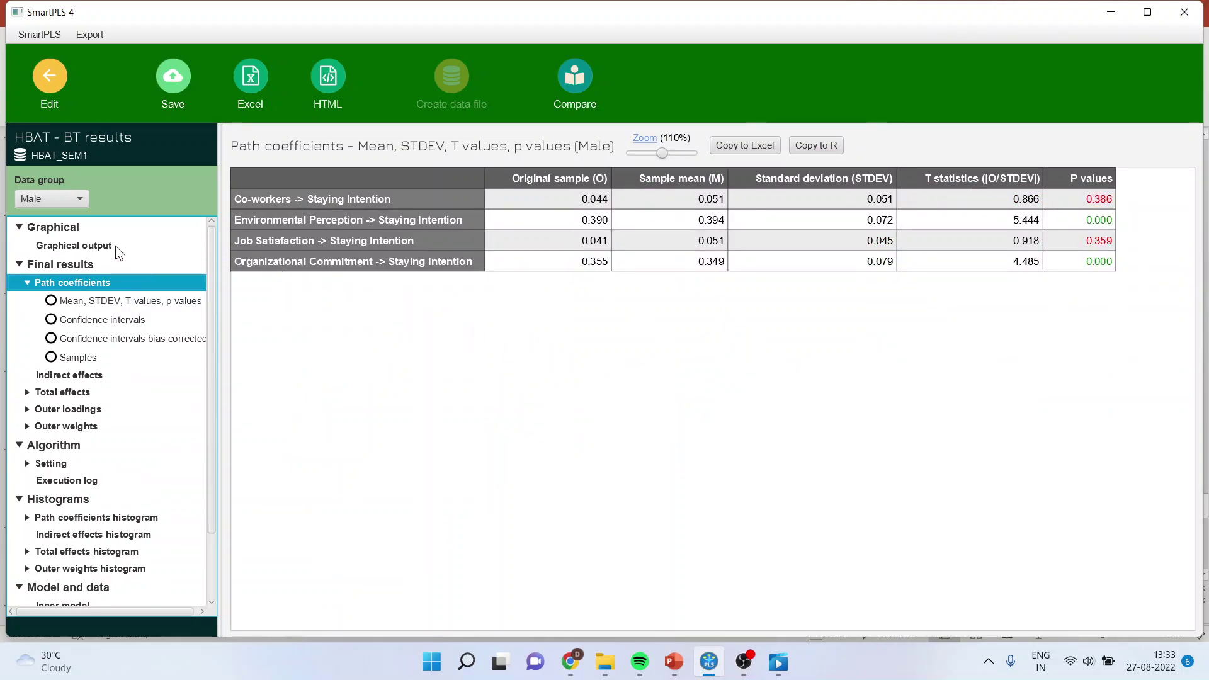
pyautogui.click(78, 197)
pyautogui.click(69, 215)
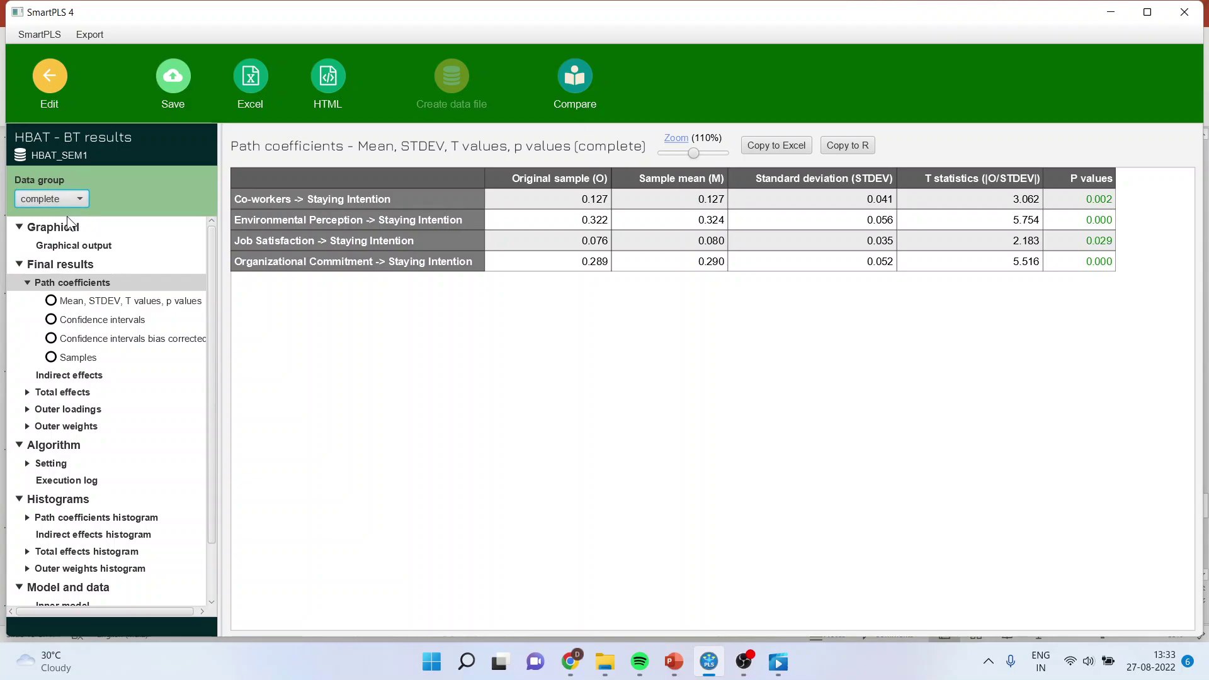
# Step: View the bootstrapped path coefficients table with its T statistics and P values for the Male and Female data groups
pyautogui.click(81, 194)
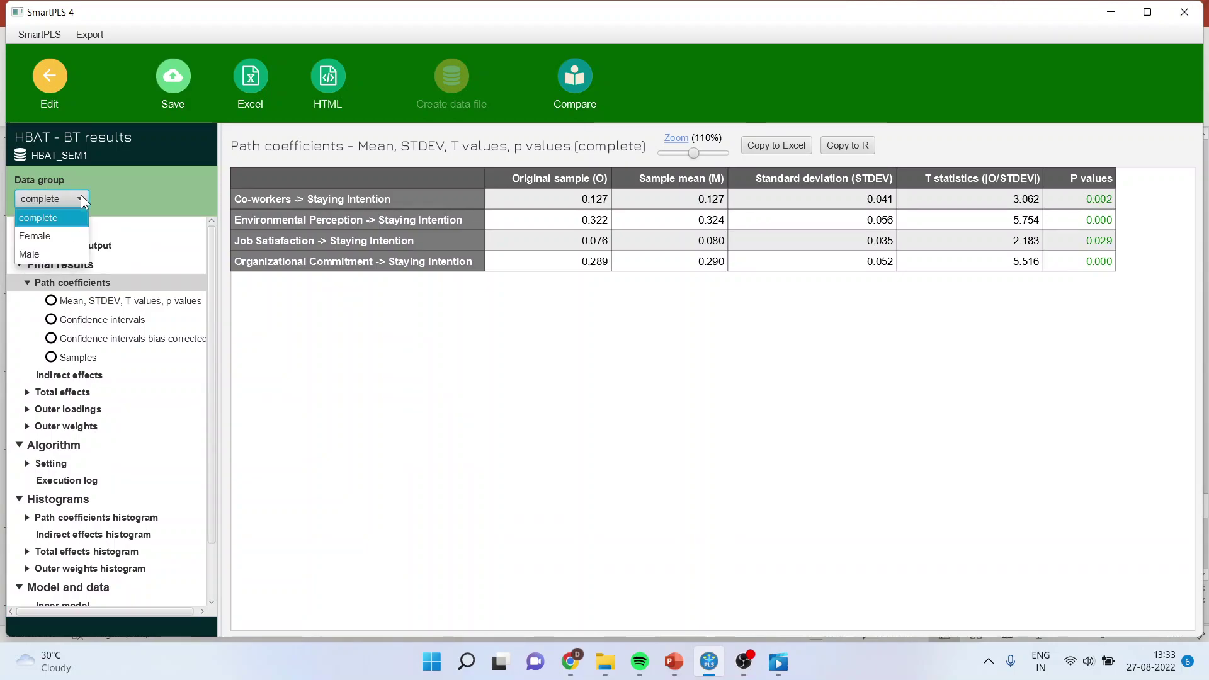
pyautogui.click(56, 252)
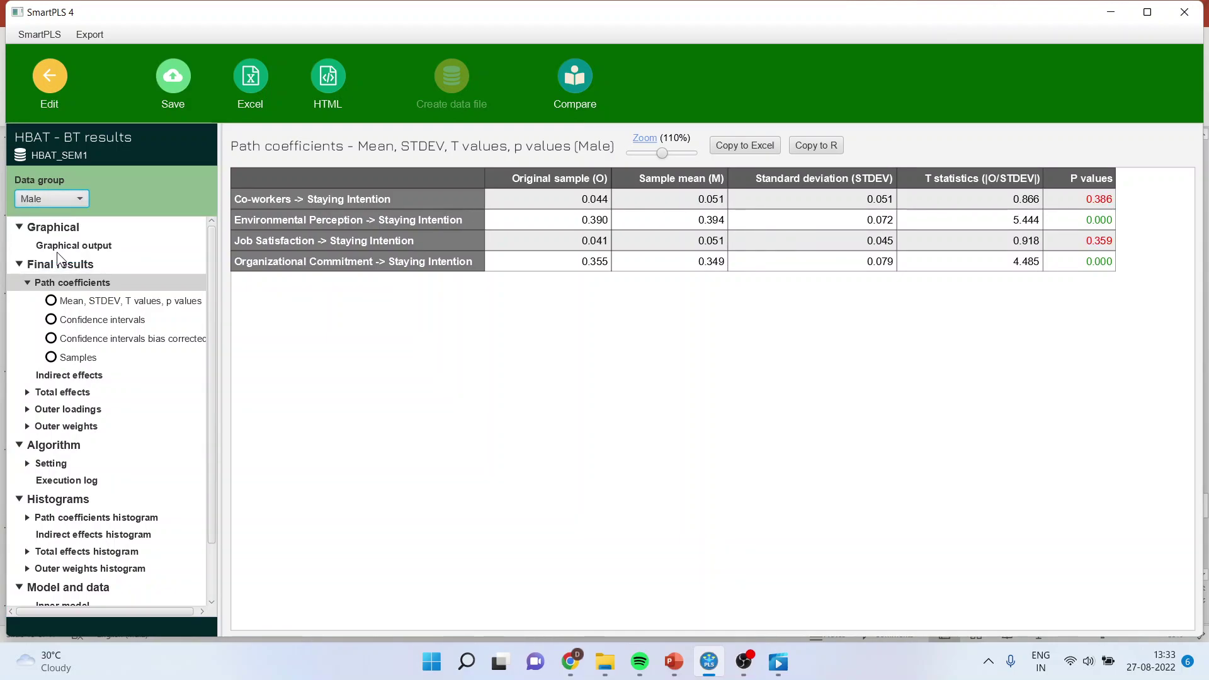
pyautogui.click(55, 198)
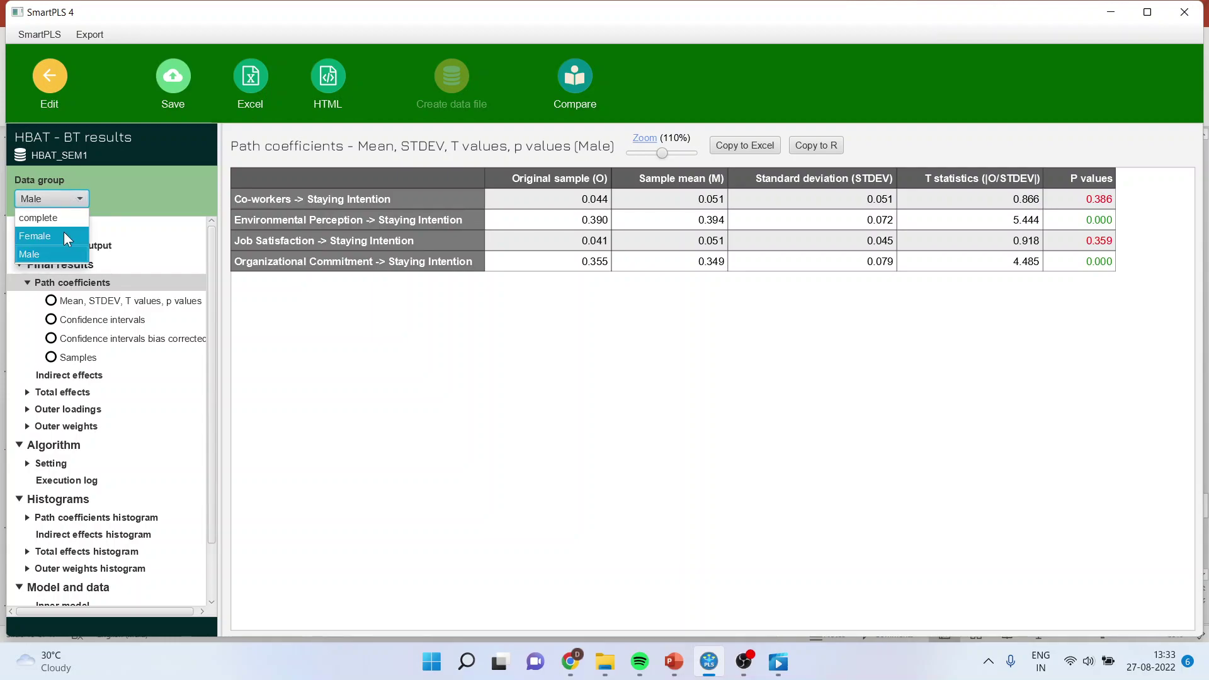
pyautogui.click(65, 236)
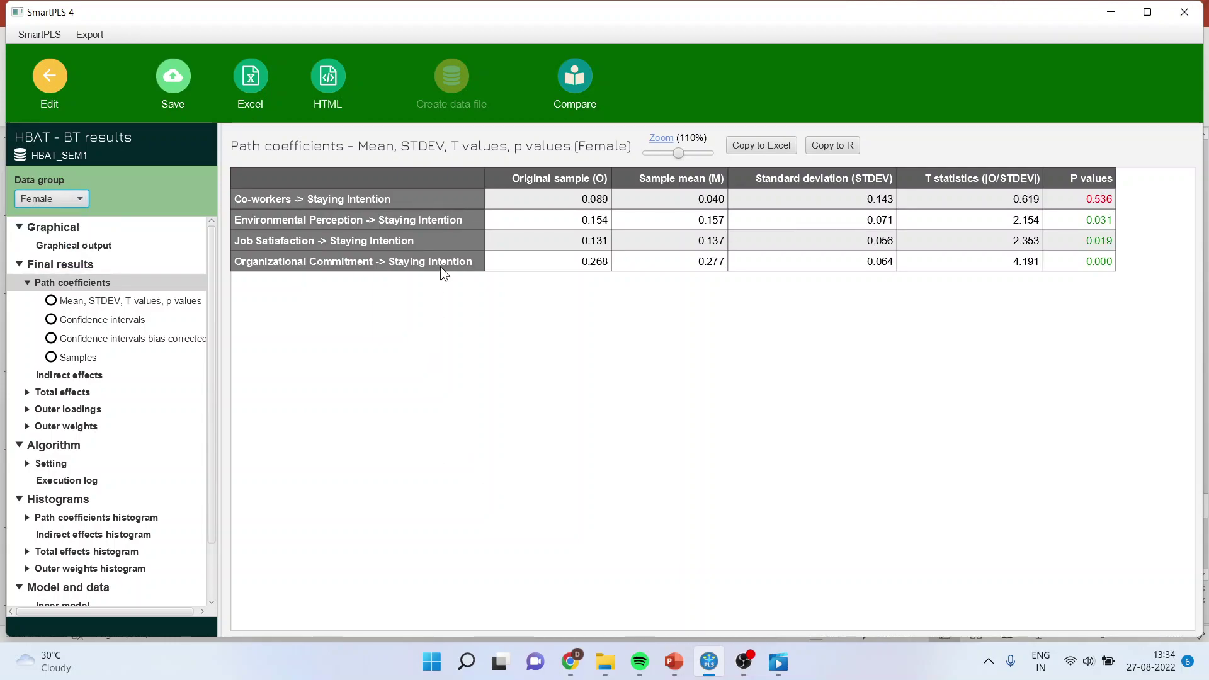
# Step: Return to the model and compare the path coefficients and p values shown for the complete, Female and Male data groups
pyautogui.click(55, 105)
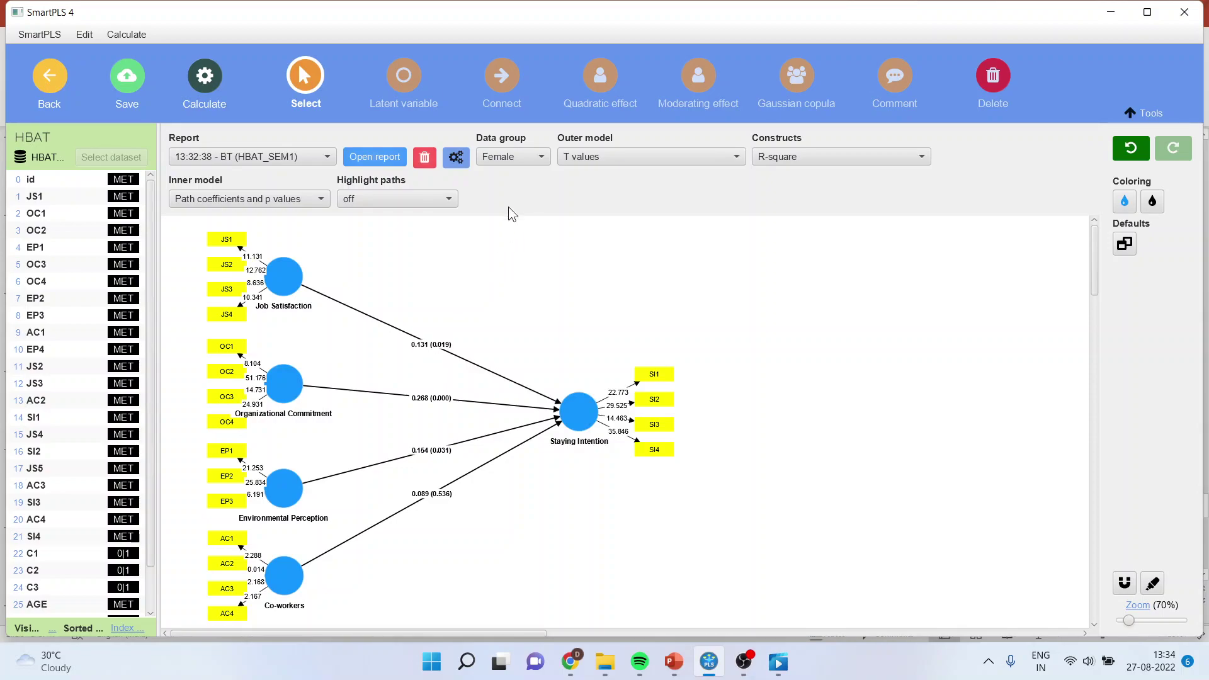
pyautogui.click(434, 348)
pyautogui.click(545, 159)
pyautogui.click(536, 175)
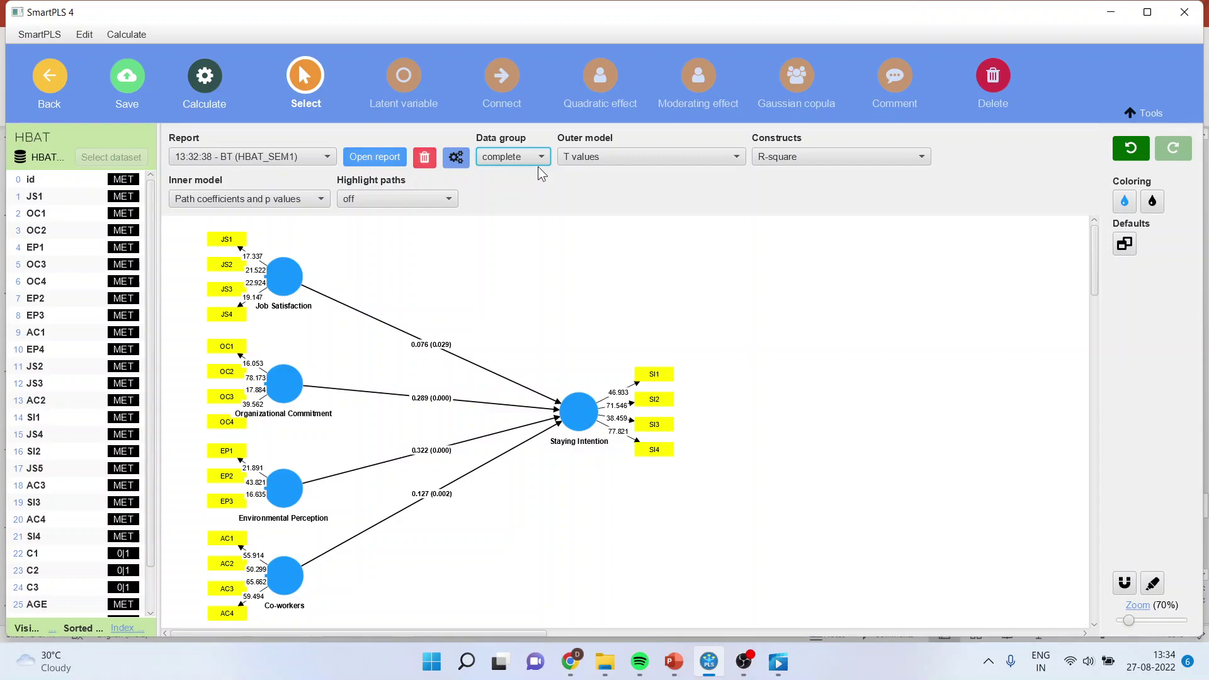
pyautogui.click(543, 159)
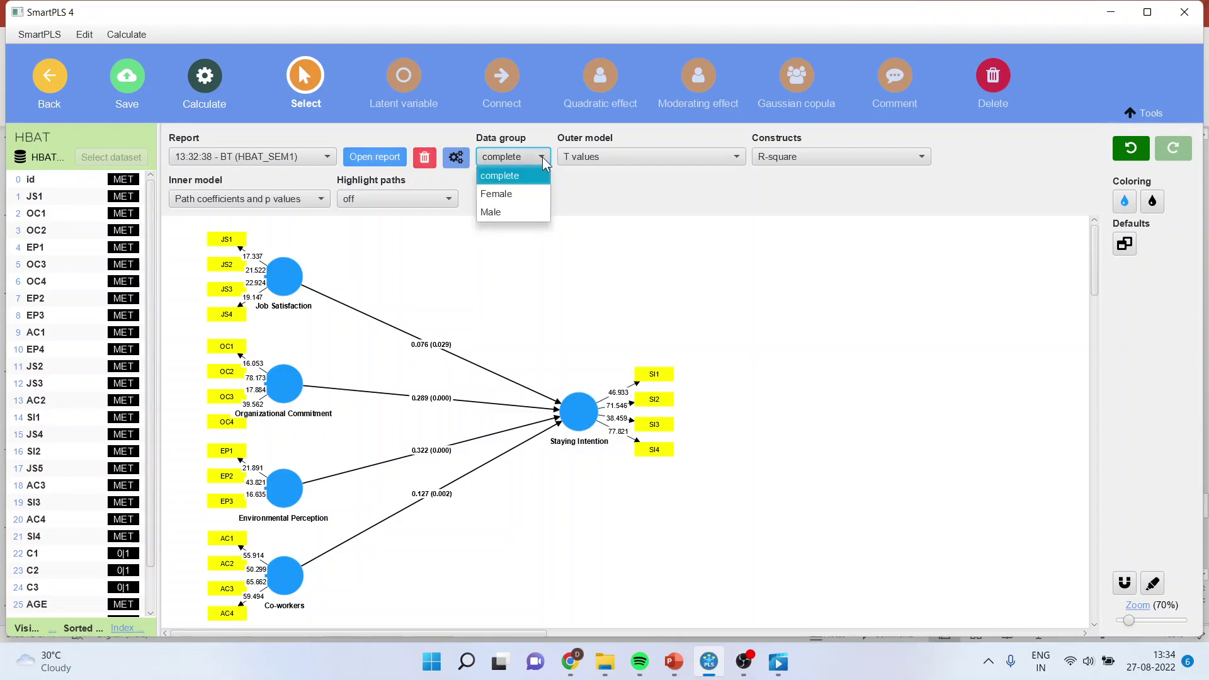
pyautogui.click(532, 193)
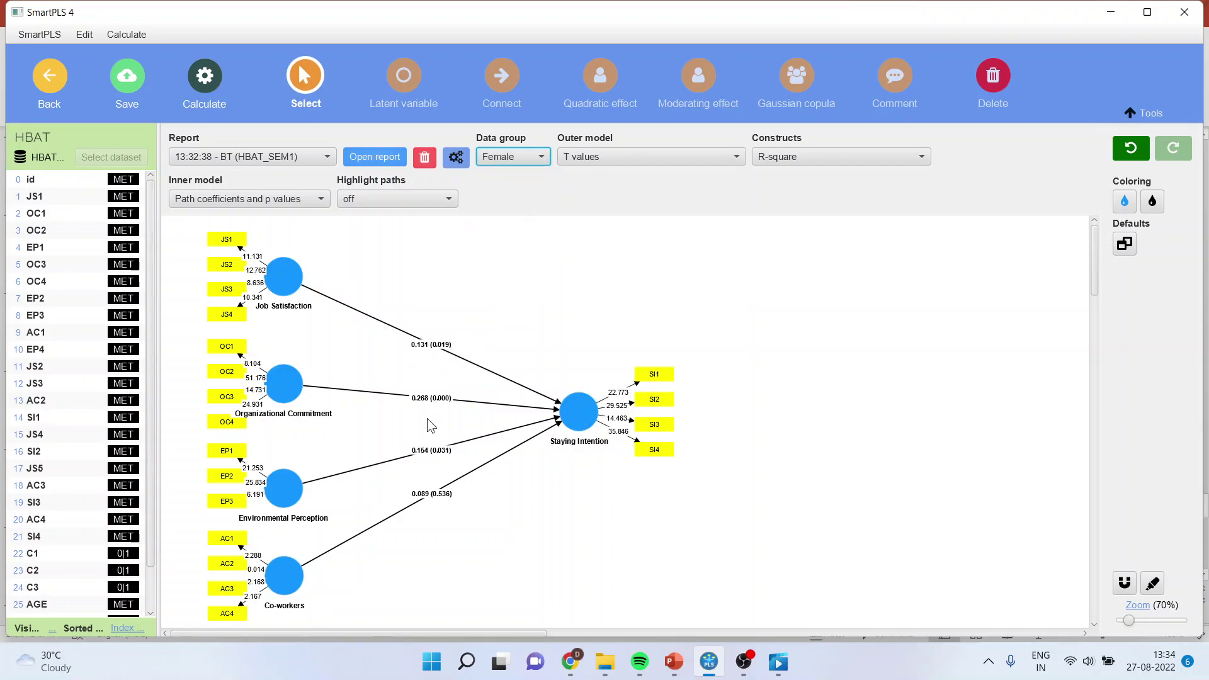
pyautogui.click(541, 157)
pyautogui.click(514, 214)
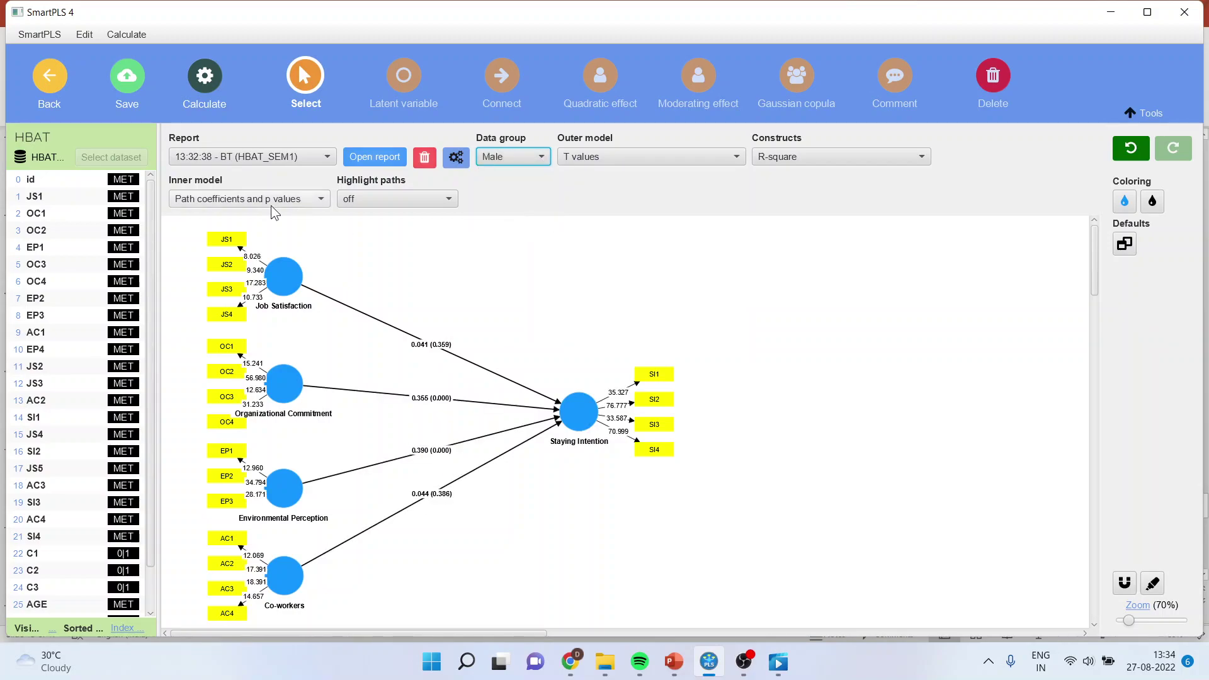
# Step: Reopen the bootstrapping report and compare the original sample coefficient of Environmental Perception -> Staying Intention for the Female, complete and Male groups
pyautogui.click(379, 159)
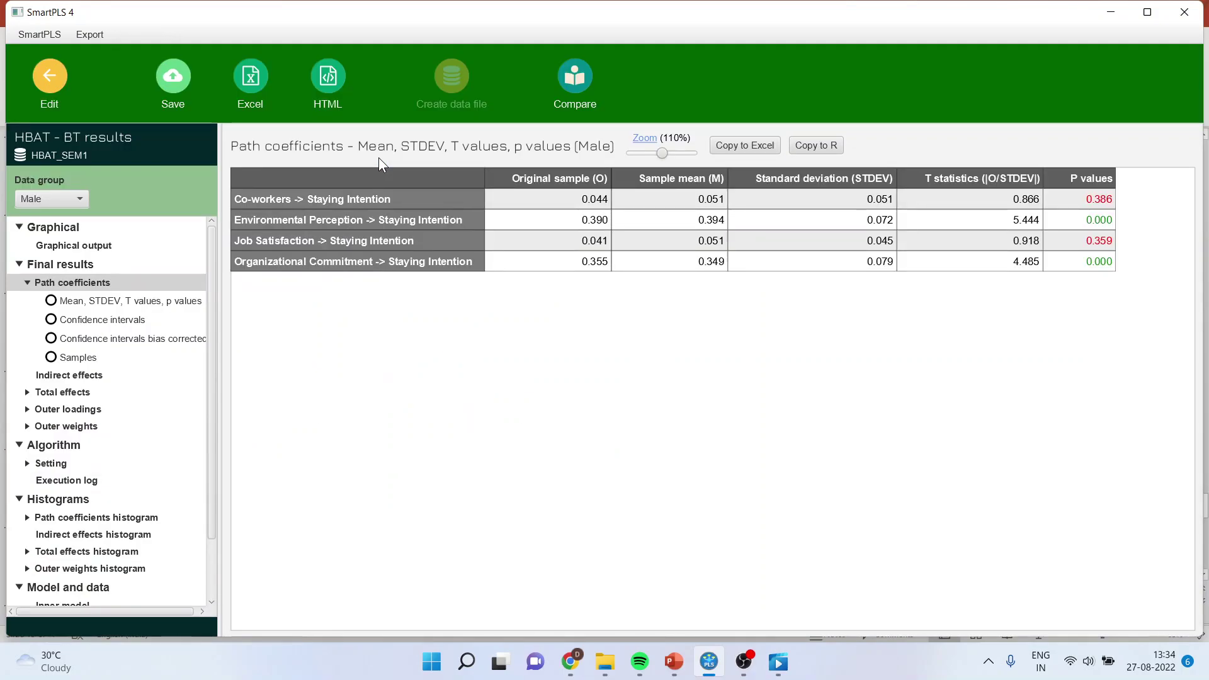
pyautogui.click(92, 282)
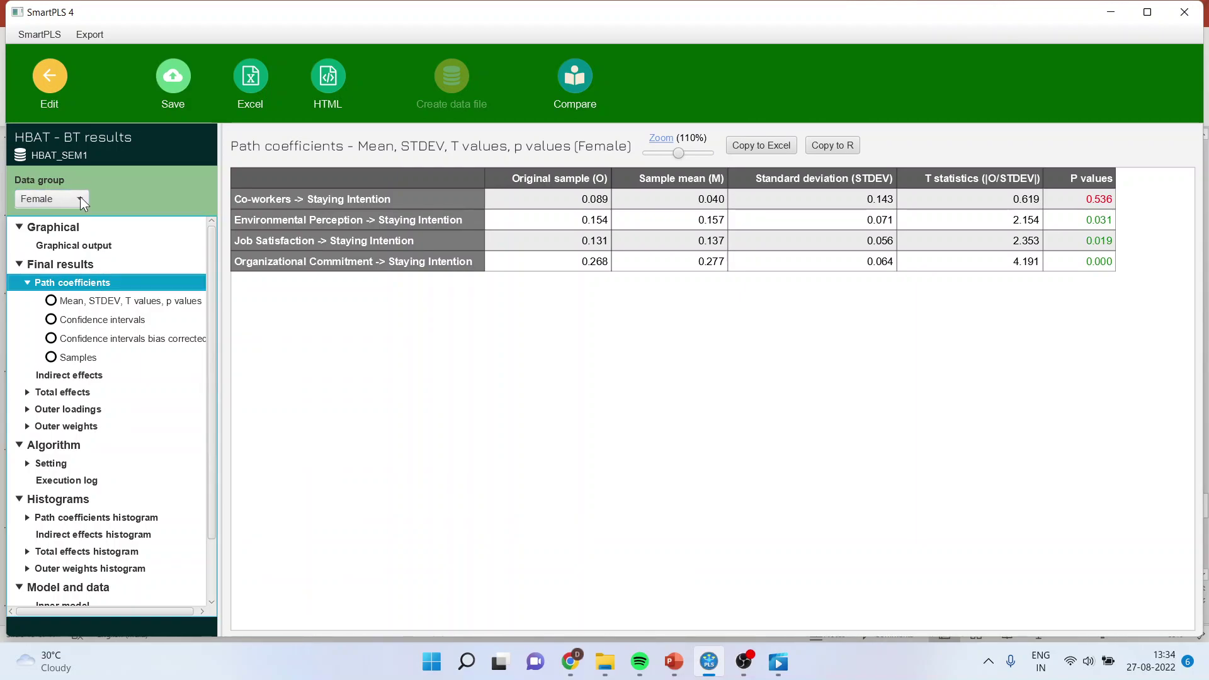
pyautogui.click(606, 240)
pyautogui.click(594, 221)
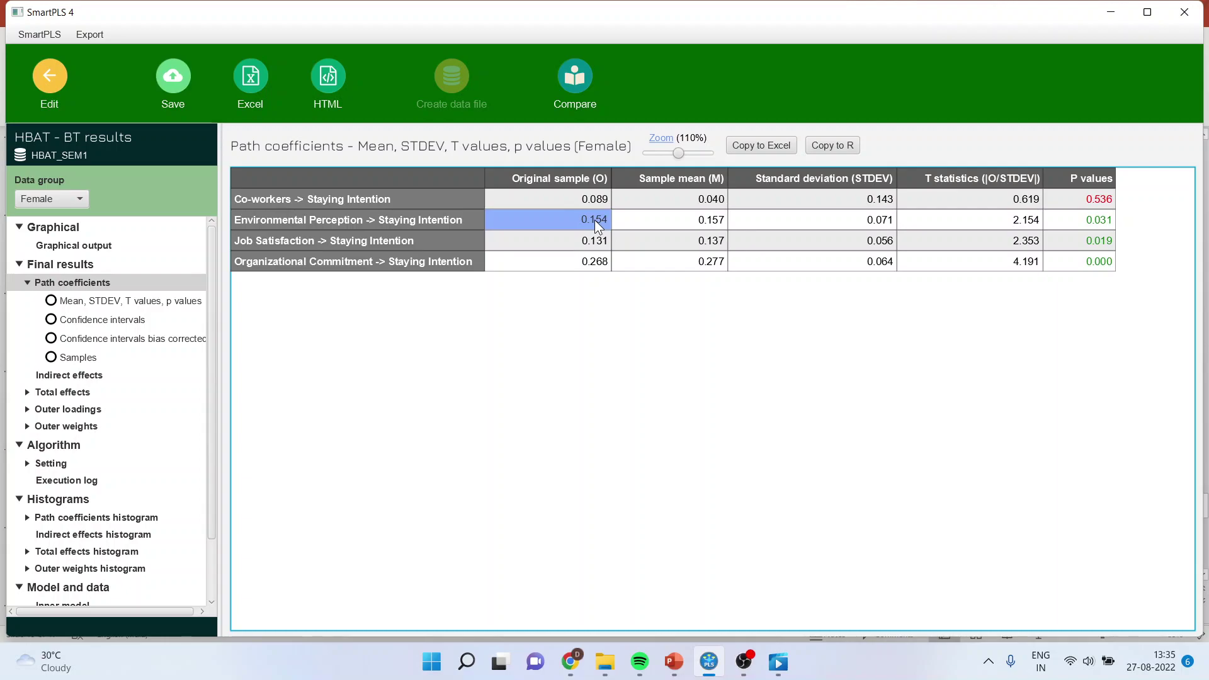
pyautogui.click(78, 199)
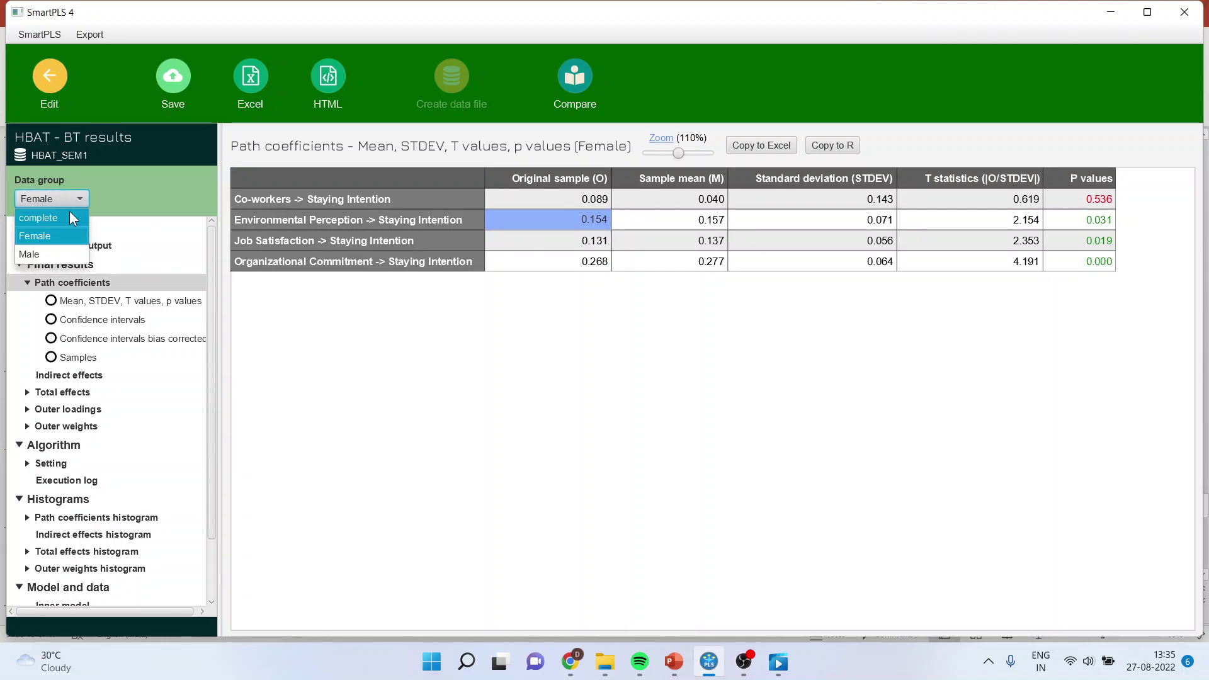
pyautogui.click(70, 210)
pyautogui.click(595, 222)
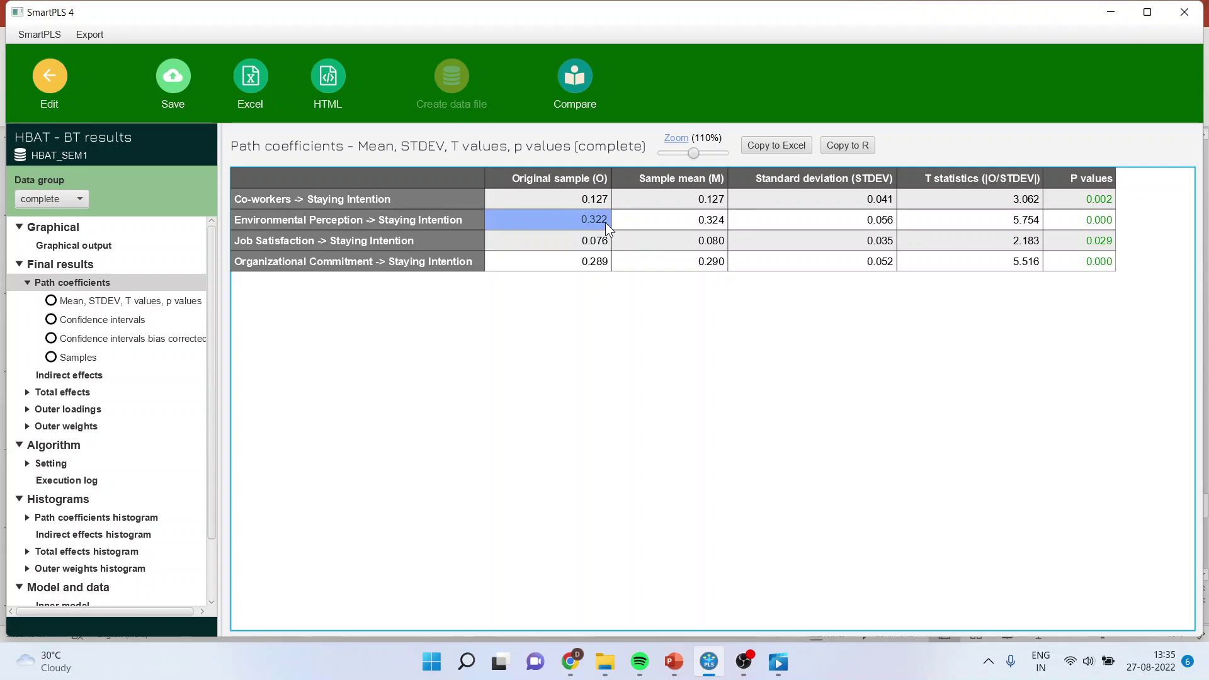
pyautogui.click(74, 197)
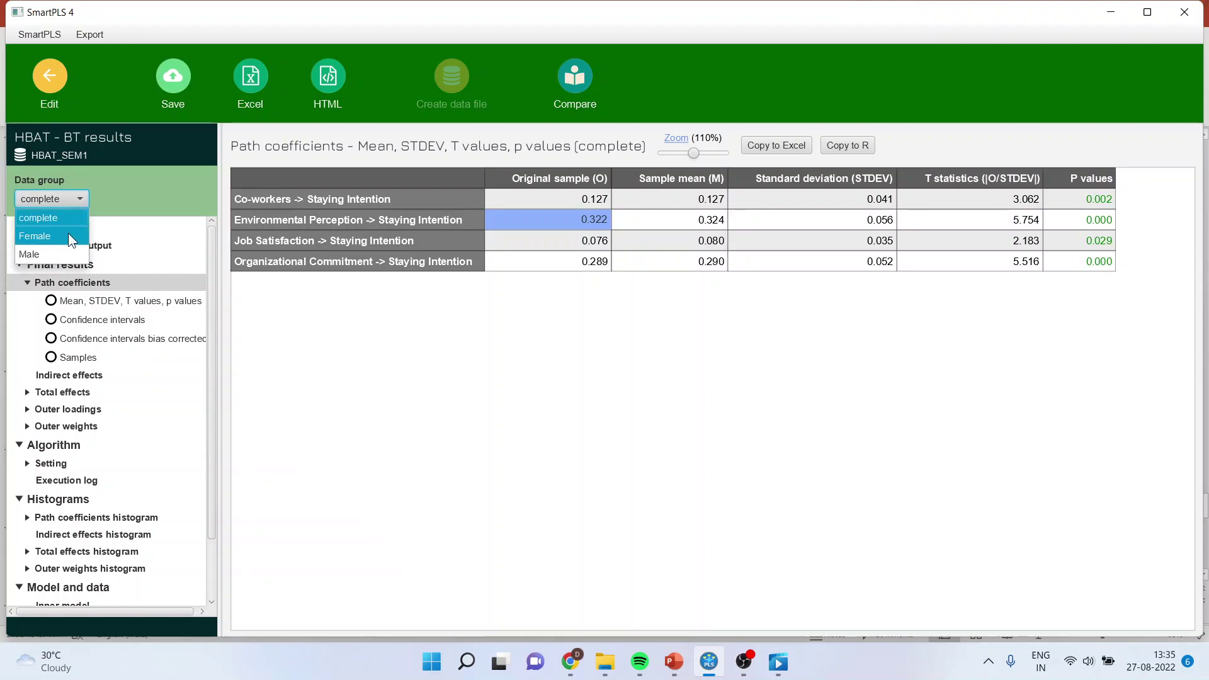
pyautogui.click(61, 253)
pyautogui.click(593, 225)
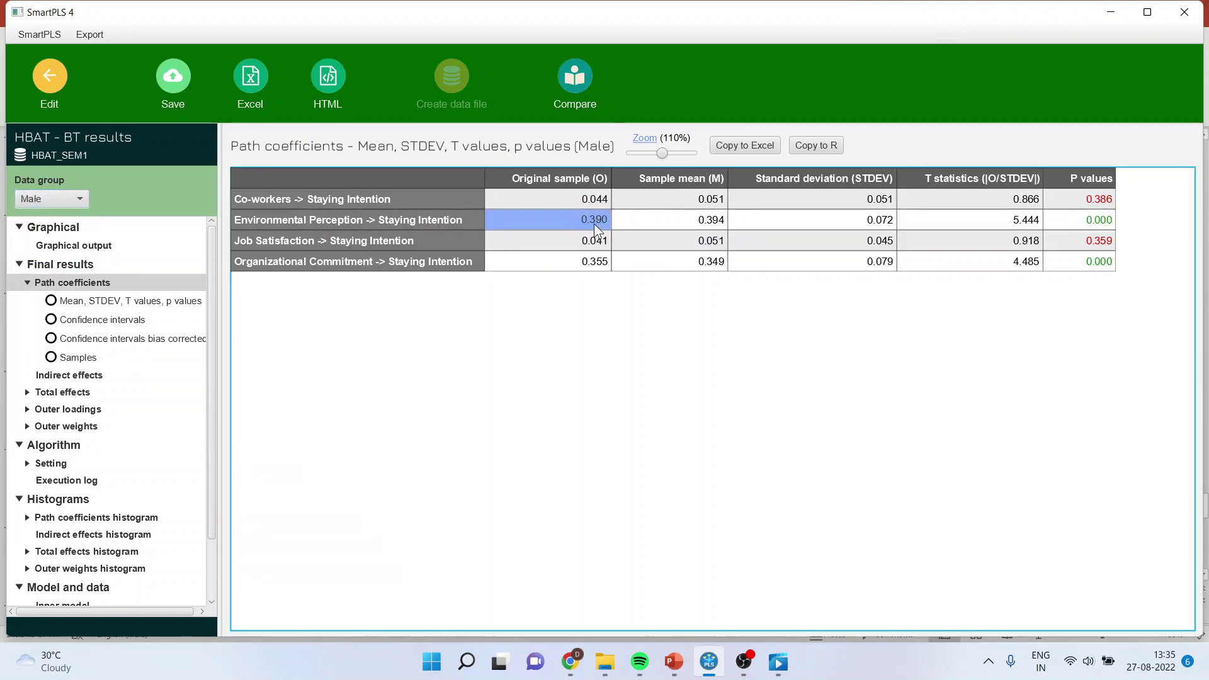
# Step: Recheck the Environmental Perception coefficient for the Female group, and examine the Job Satisfaction and Co-workers coefficients for the Male group
pyautogui.click(84, 196)
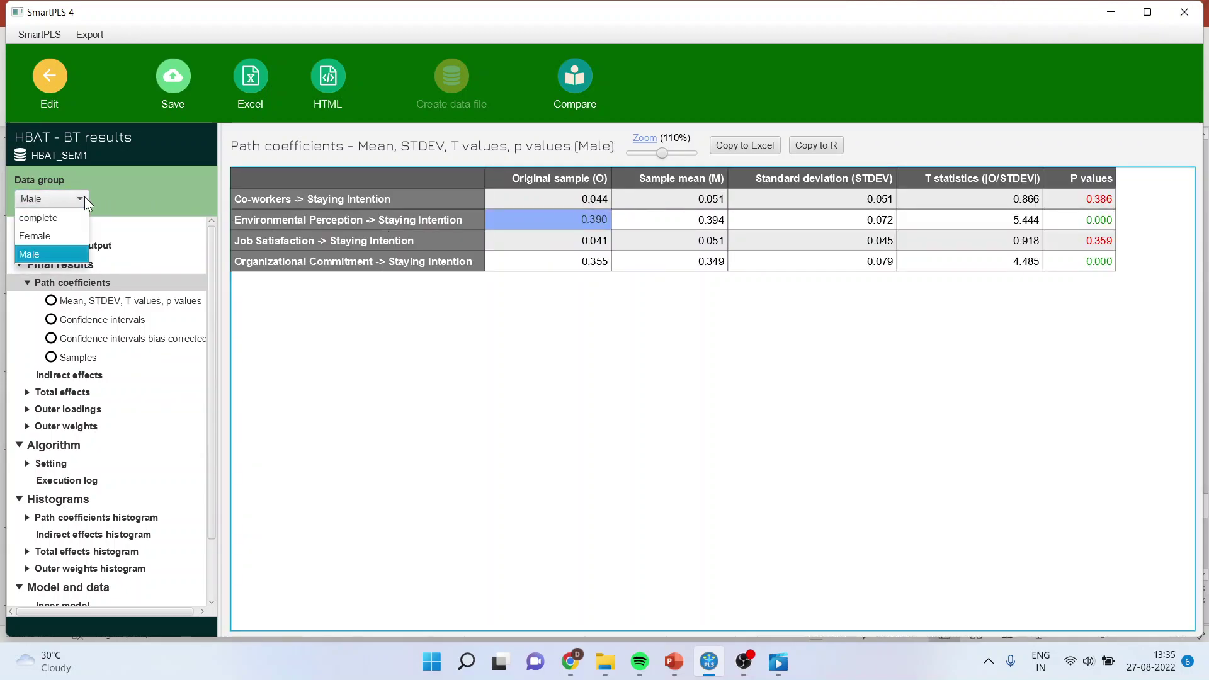
pyautogui.click(77, 232)
pyautogui.click(598, 220)
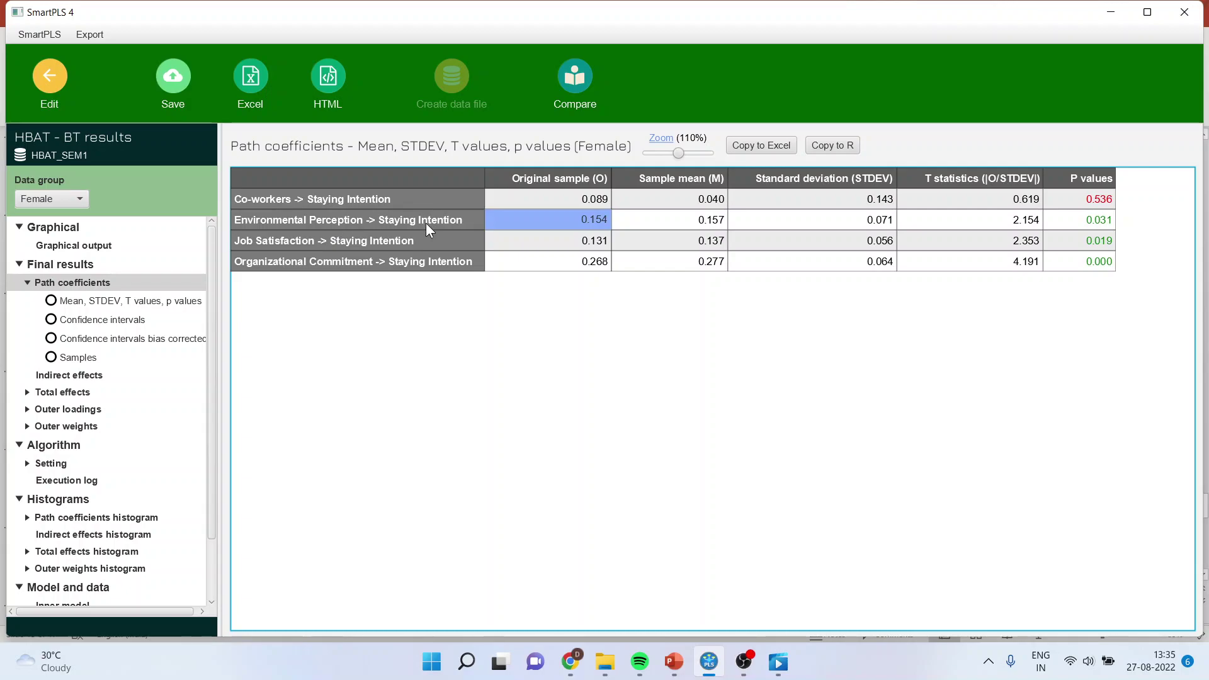
pyautogui.click(81, 199)
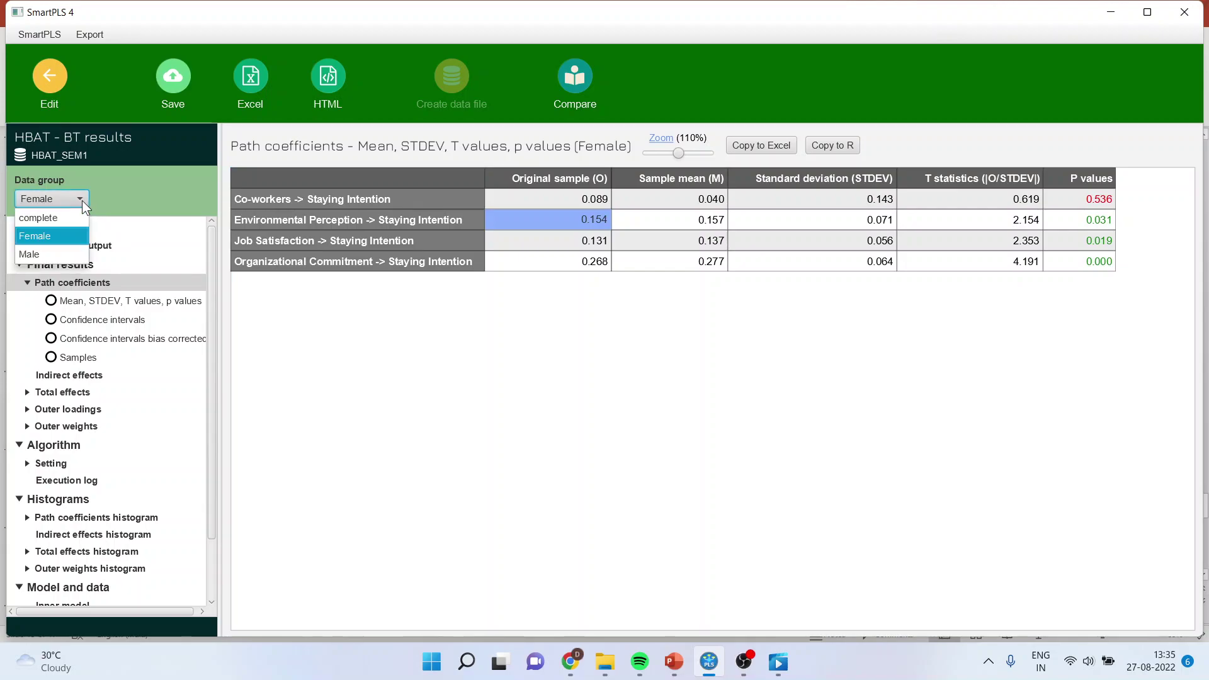
pyautogui.click(77, 254)
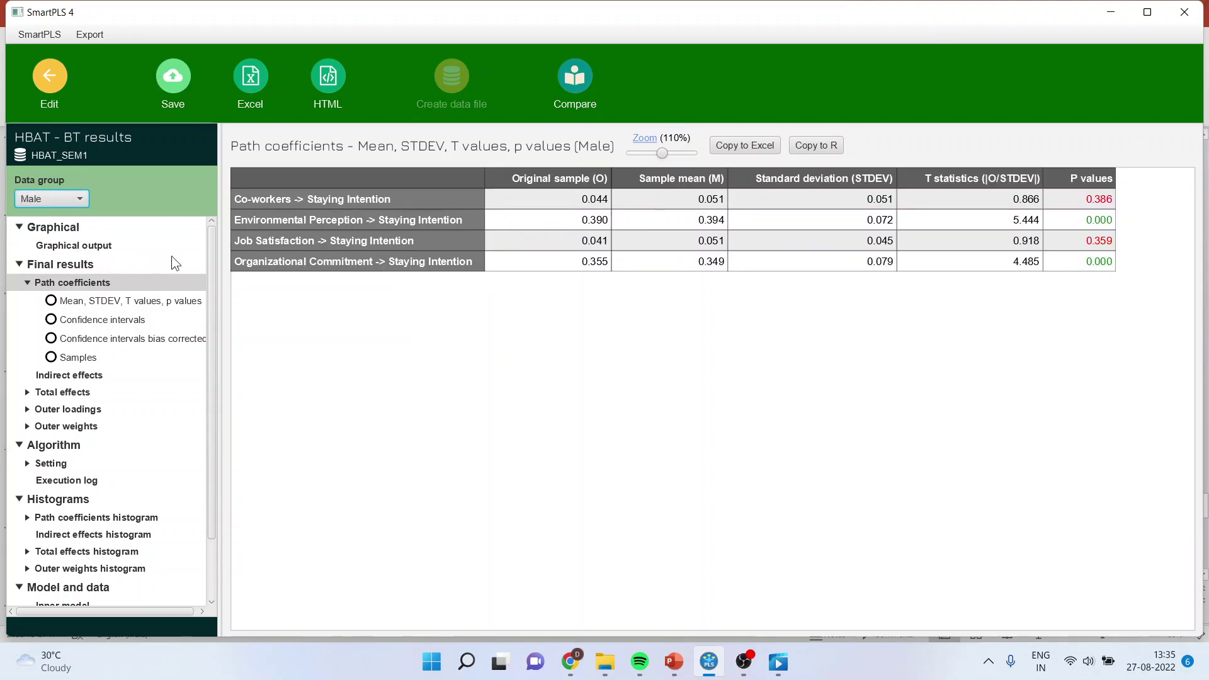
pyautogui.moveTo(556, 240)
pyautogui.mouseDown()
pyautogui.moveTo(558, 261)
pyautogui.moveTo(572, 255)
pyautogui.mouseUp()
pyautogui.click(561, 198)
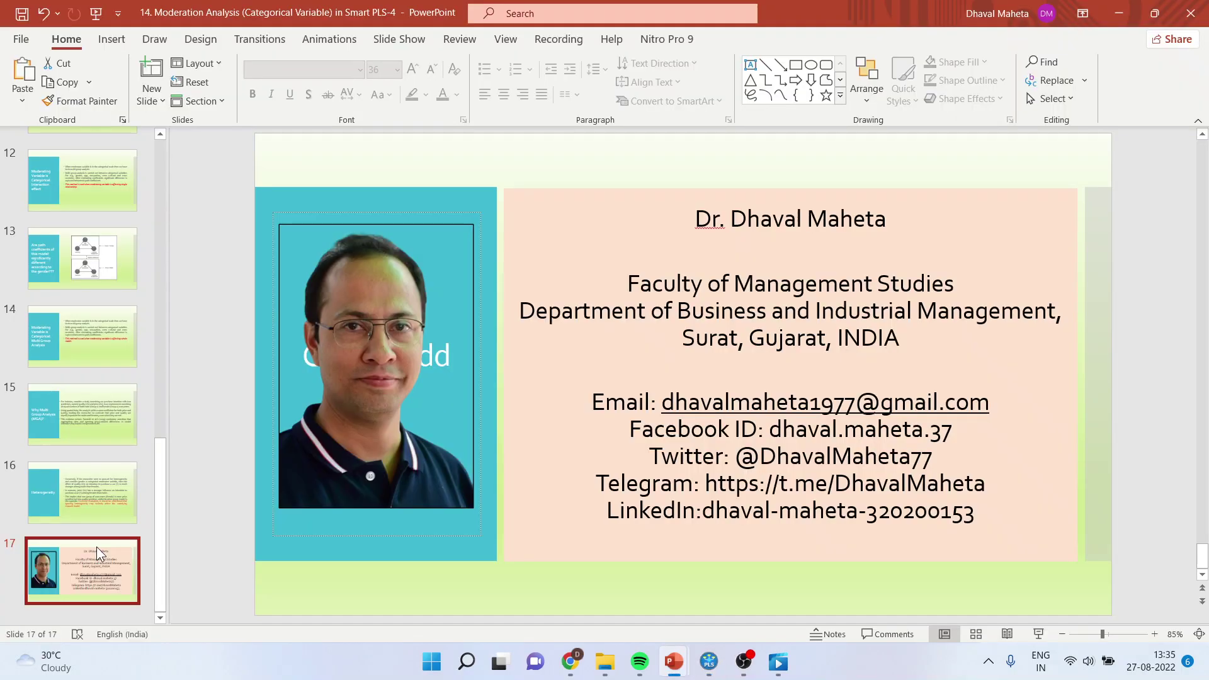
# Step: Switch to the PowerPoint presentation and show the closing contact slide, slide 17, as a full-screen slide show
pyautogui.click(1040, 634)
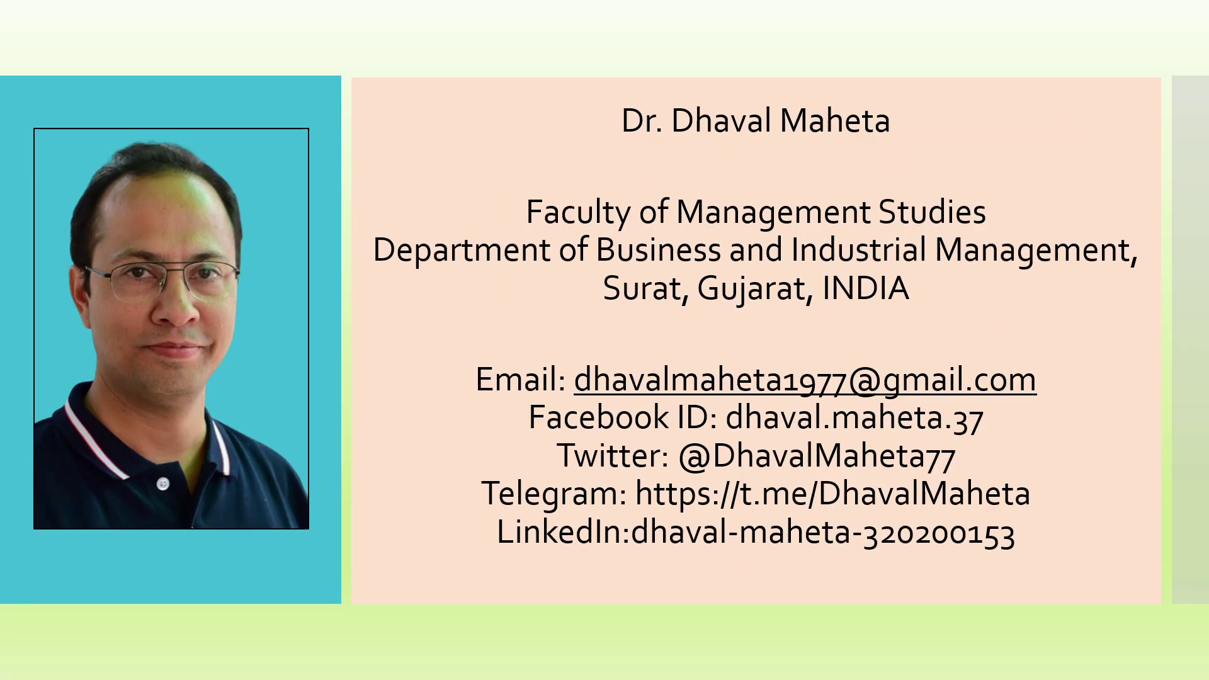